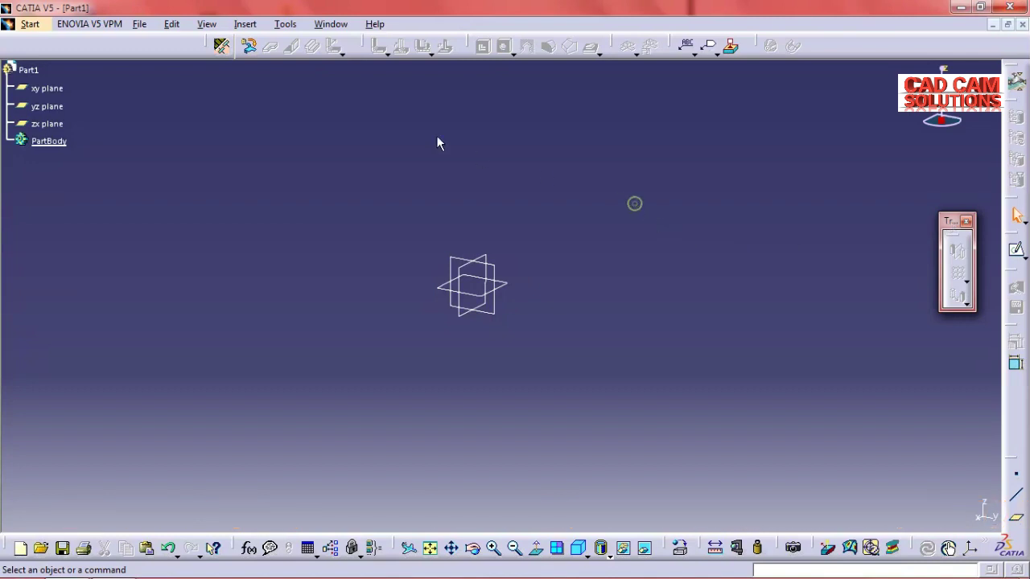
Look through the Insert menu's transformation commands and orbit the reference planes.
click(245, 26)
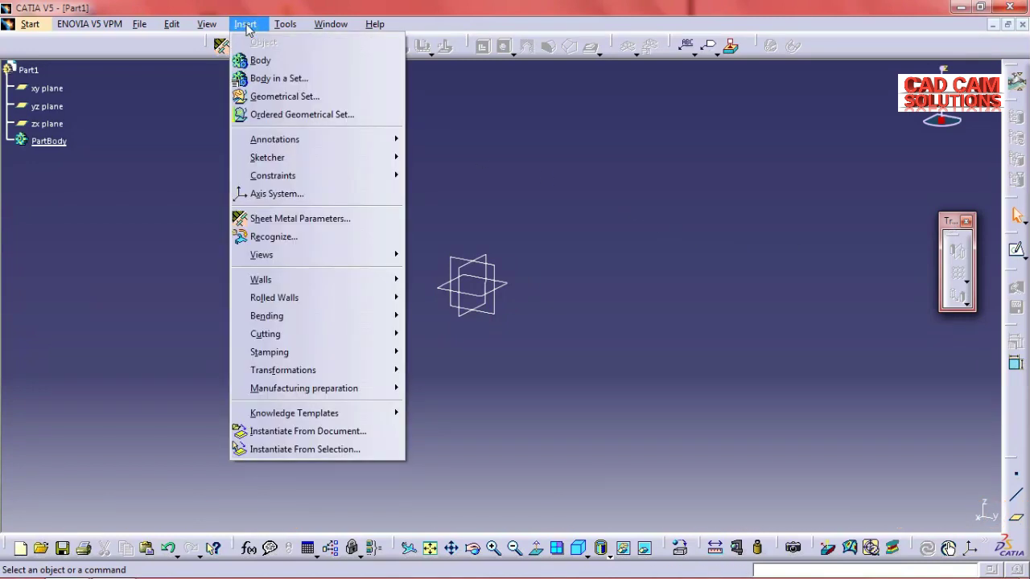
mouse_move(283, 370)
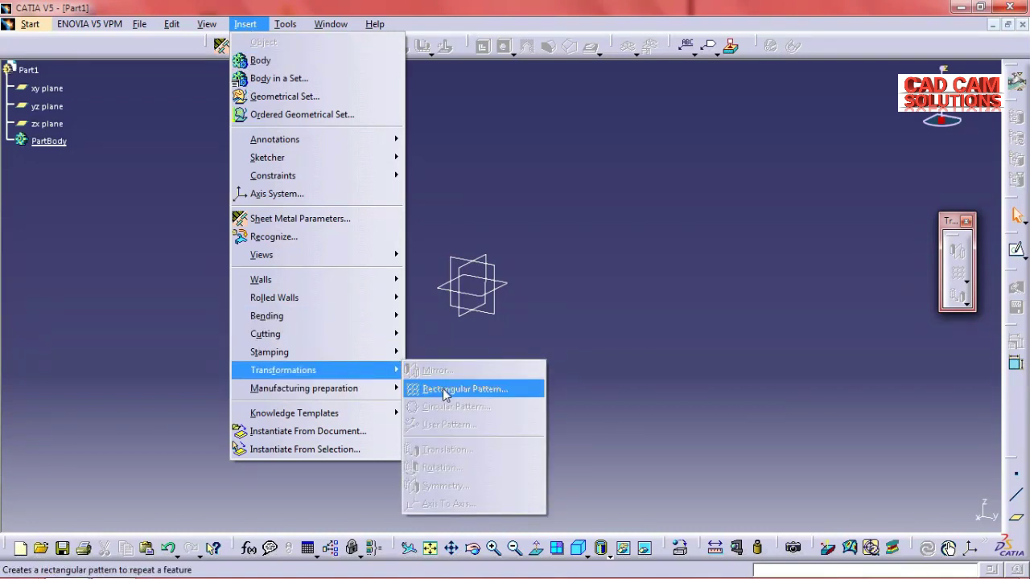
click(452, 469)
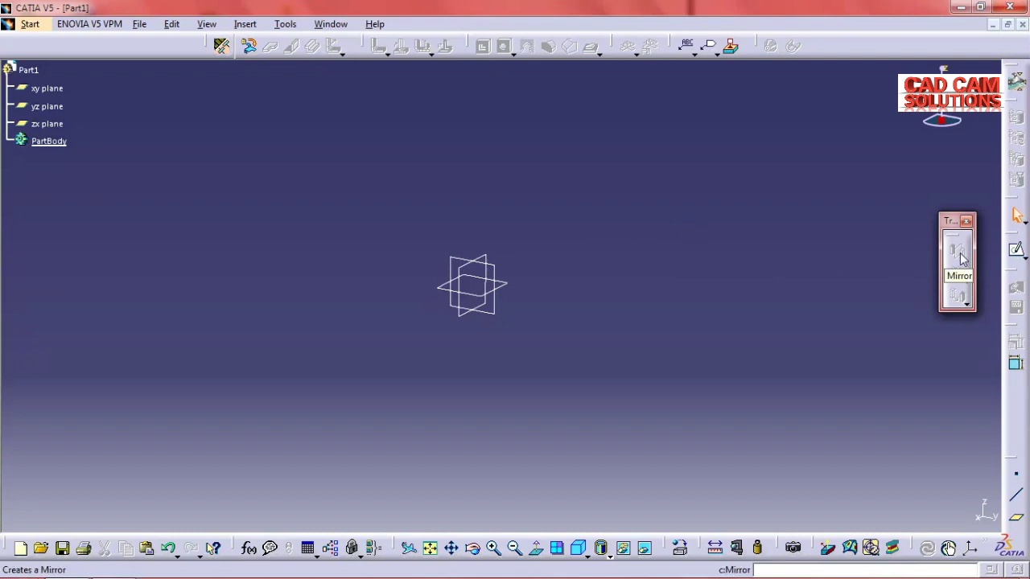
mouse_move(641, 306)
middle_down()
mouse_move(509, 355)
mouse_move(501, 375)
mouse_move(552, 322)
mouse_move(540, 351)
mouse_move(529, 306)
middle_up()
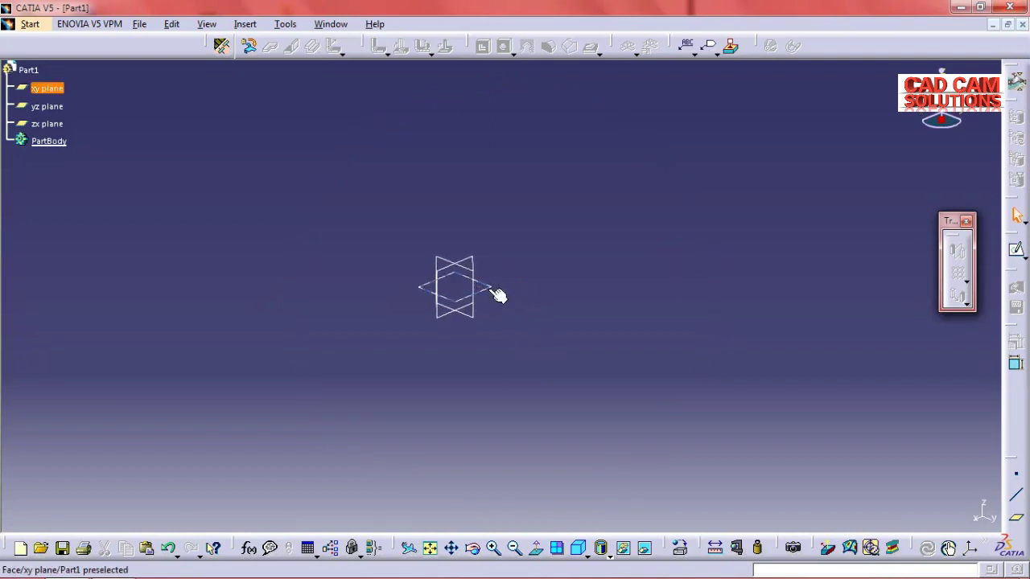
Open a sketch on the xy plane and draw a circle left of the origin.
click(495, 291)
click(1016, 249)
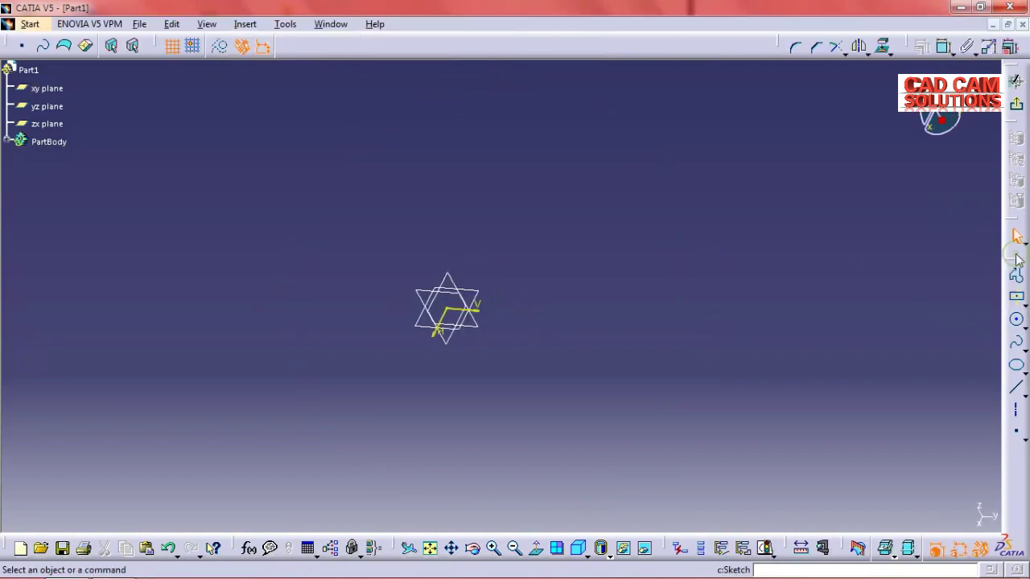
middle_drag(633, 287, 650, 236)
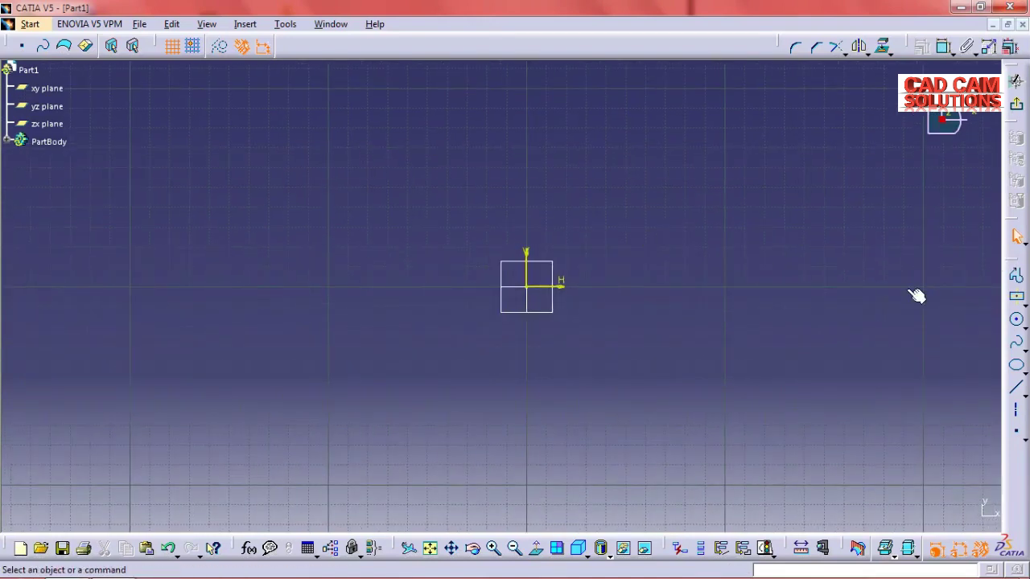
click(1018, 322)
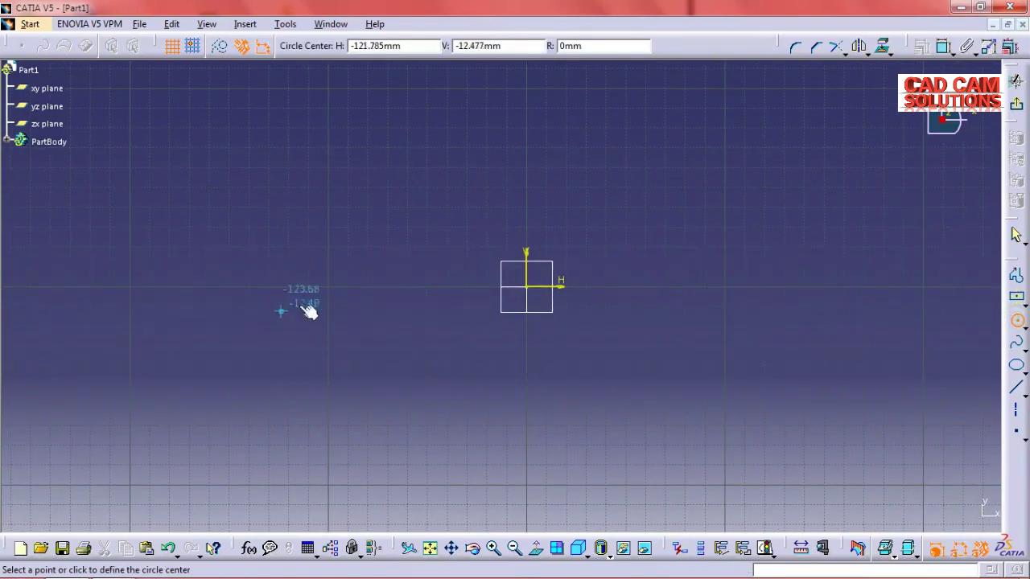
click(364, 286)
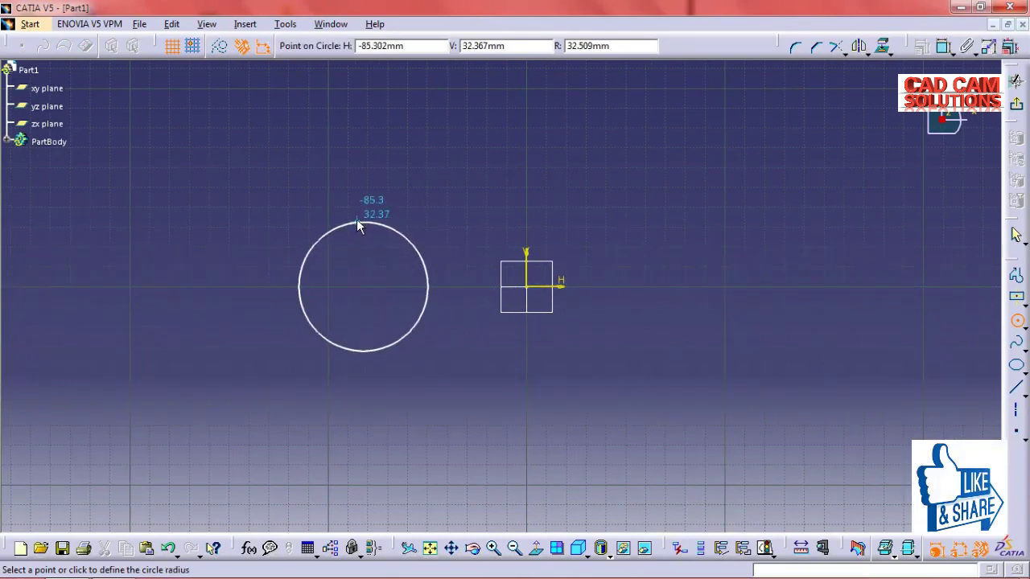
click(362, 222)
Constrain the circle's diameter to 70 mm.
click(882, 46)
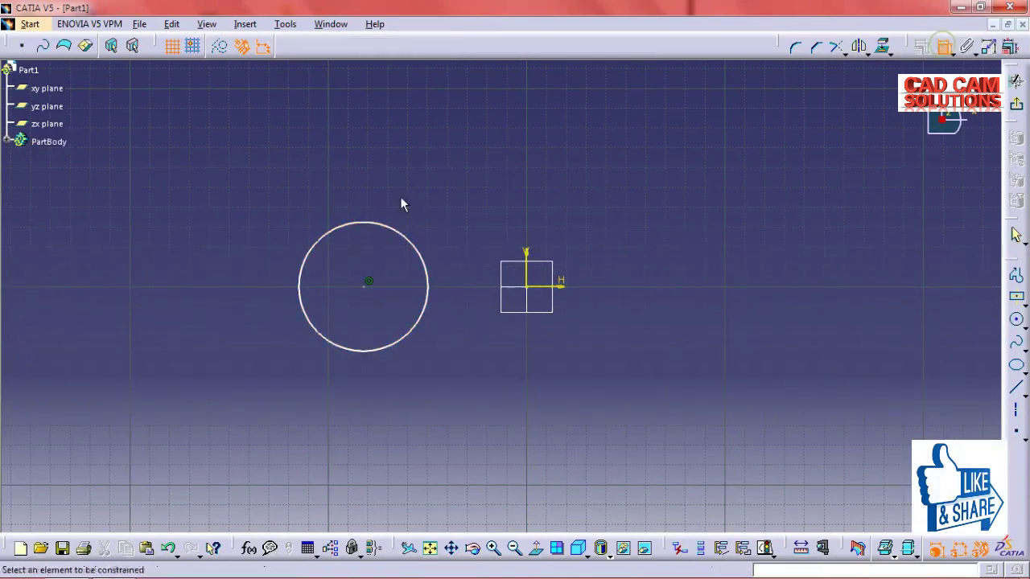
click(401, 235)
click(404, 196)
double_click(405, 188)
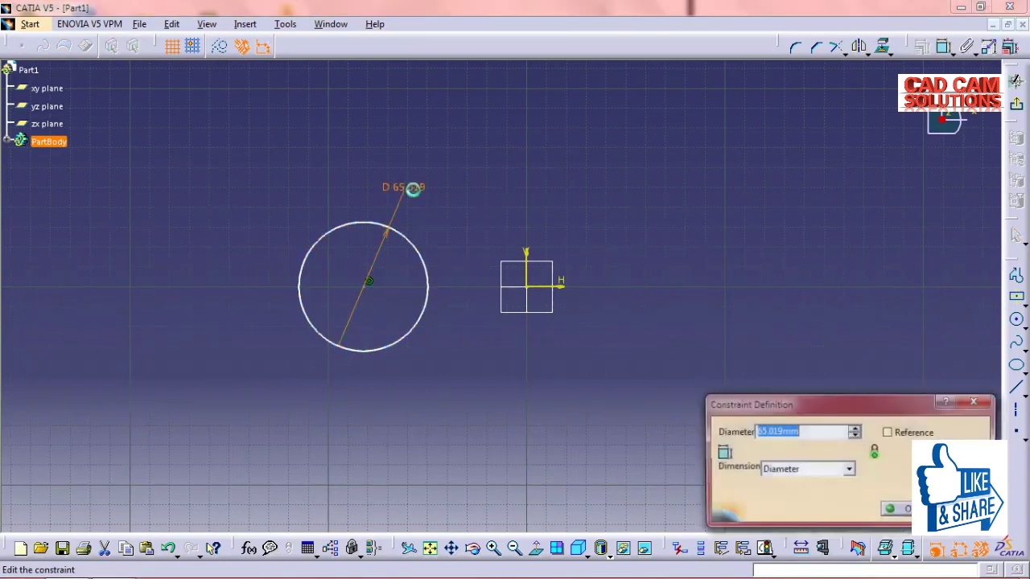
text(70)
key(Return)
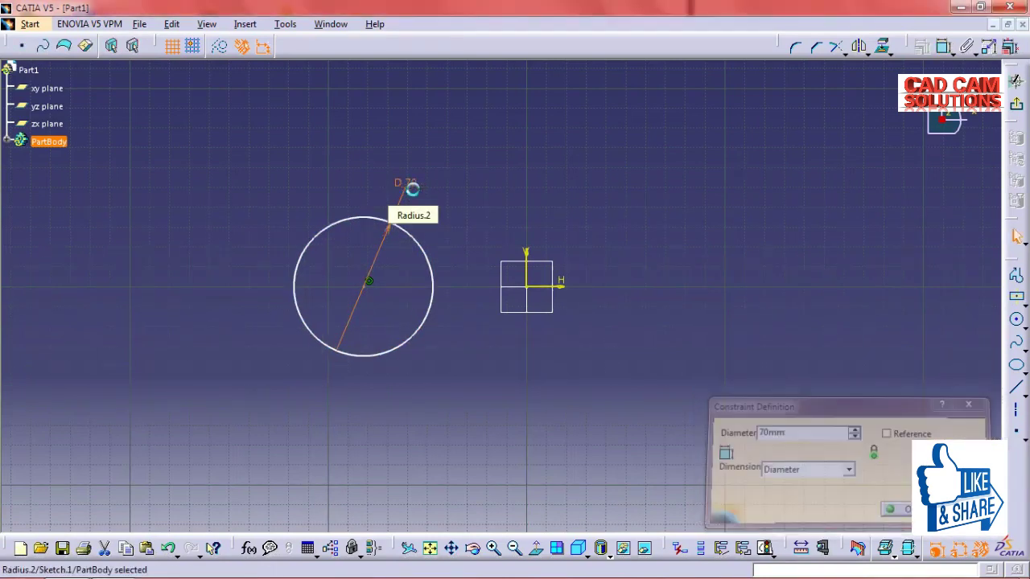
click(705, 158)
Set the circle centre 80 mm from the vertical axis and exit the sketch.
click(883, 46)
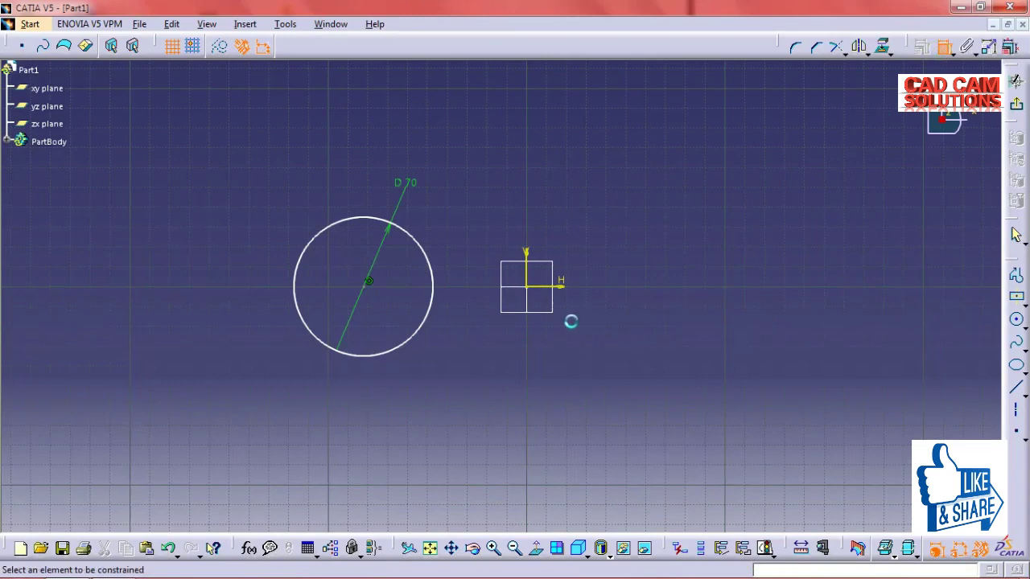
click(367, 290)
click(526, 277)
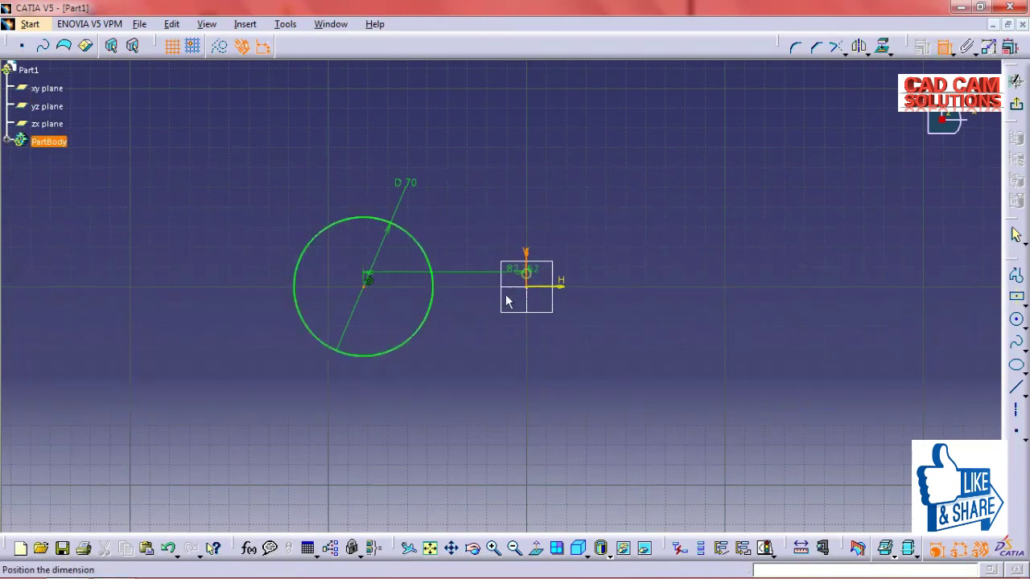
click(446, 420)
double_click(440, 415)
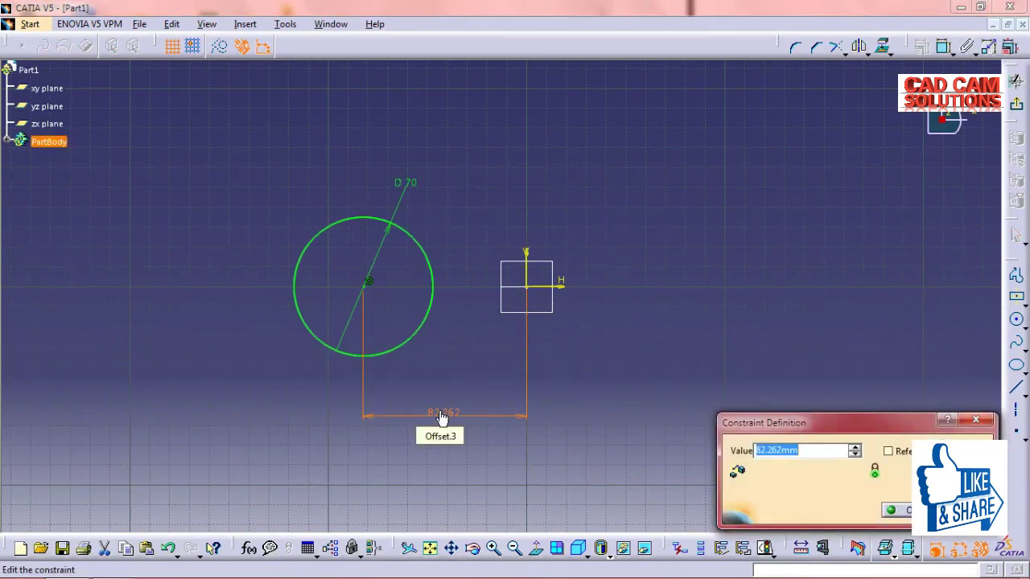
text(80)
key(Return)
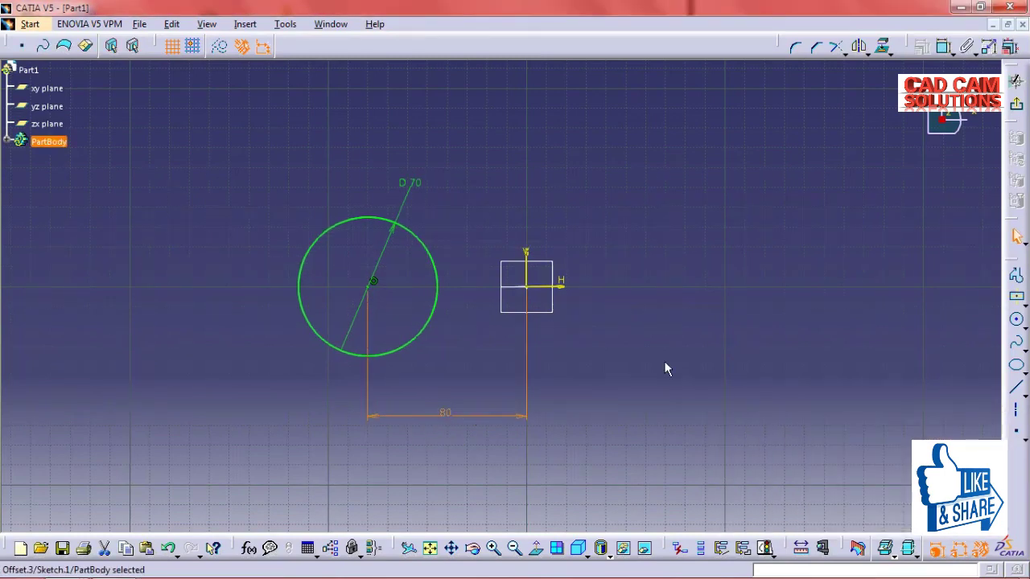
click(1016, 103)
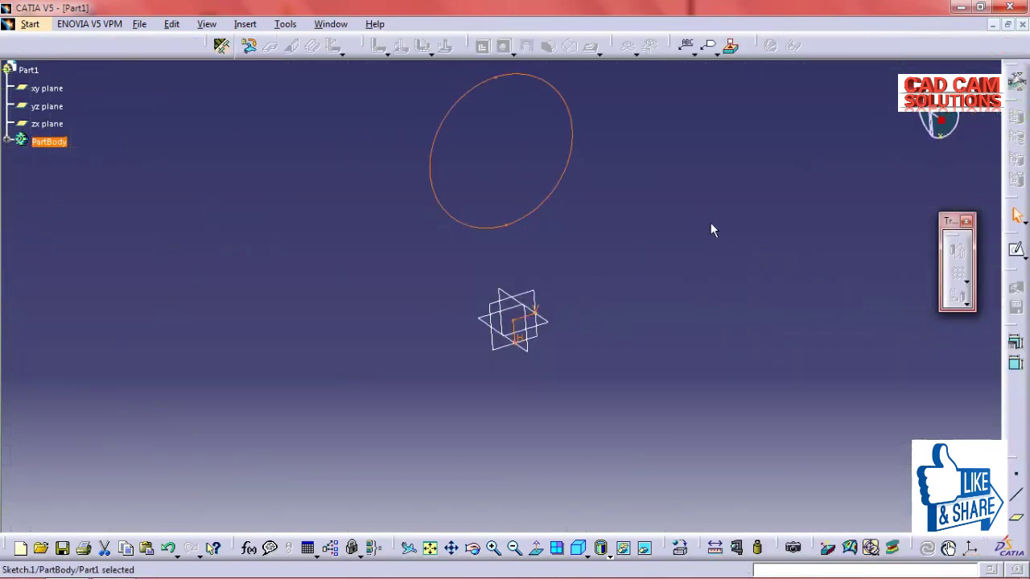
Accept the default 2 mm sheet-metal parameters for the part.
click(237, 131)
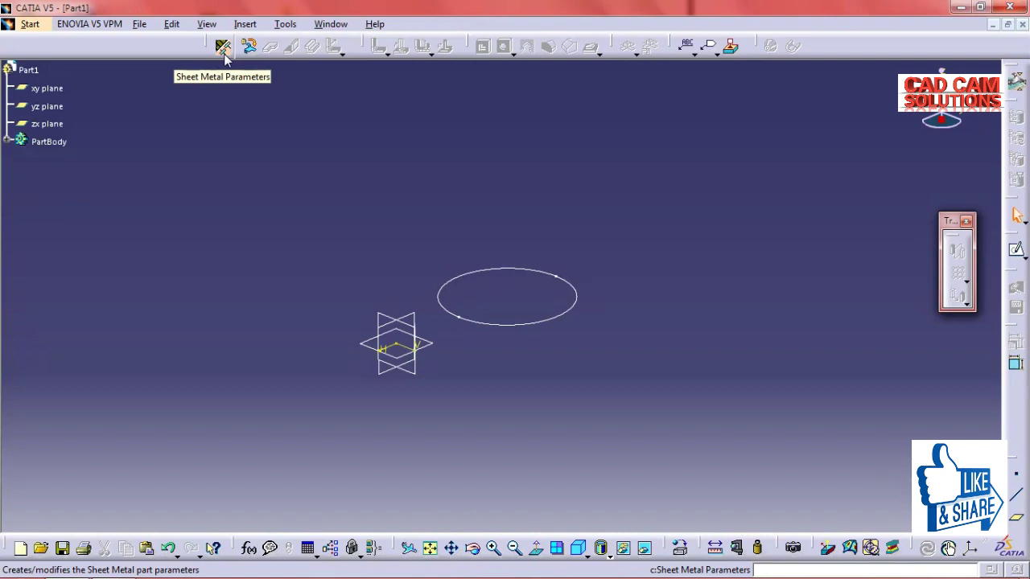
click(225, 52)
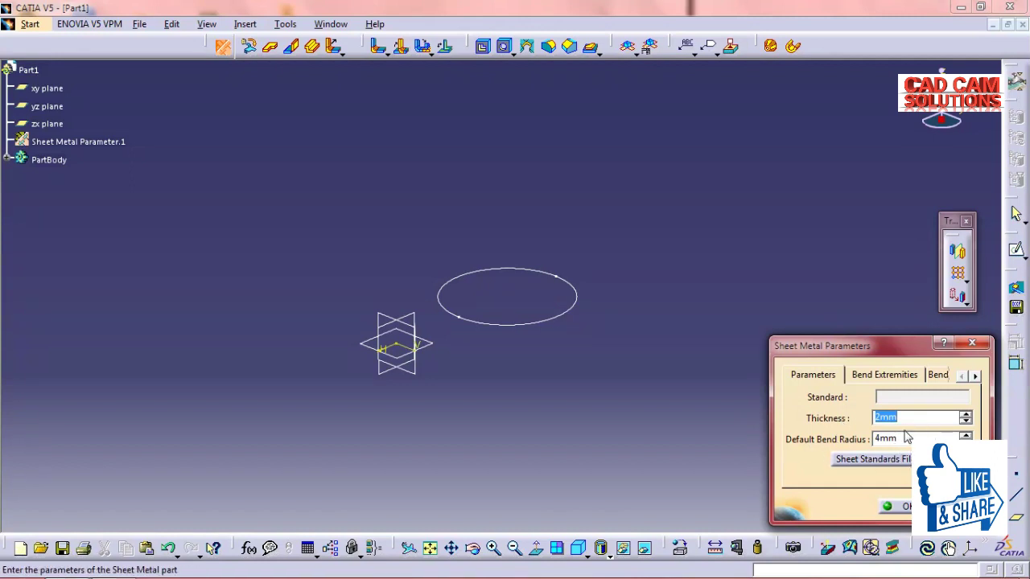
click(906, 506)
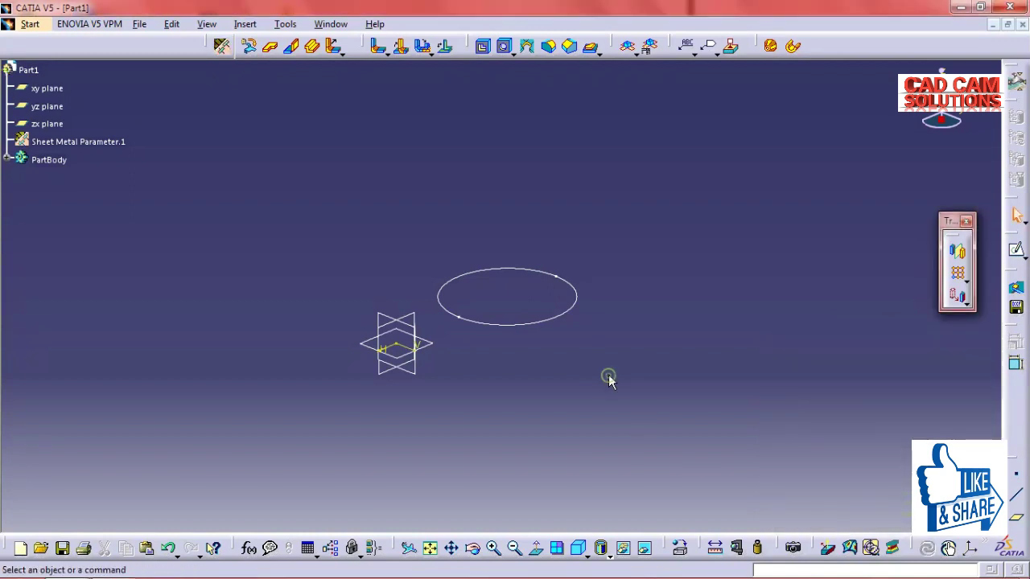
Build flat wall Wall.1 from the circle Sketch.1 to form the disc.
click(246, 23)
click(296, 279)
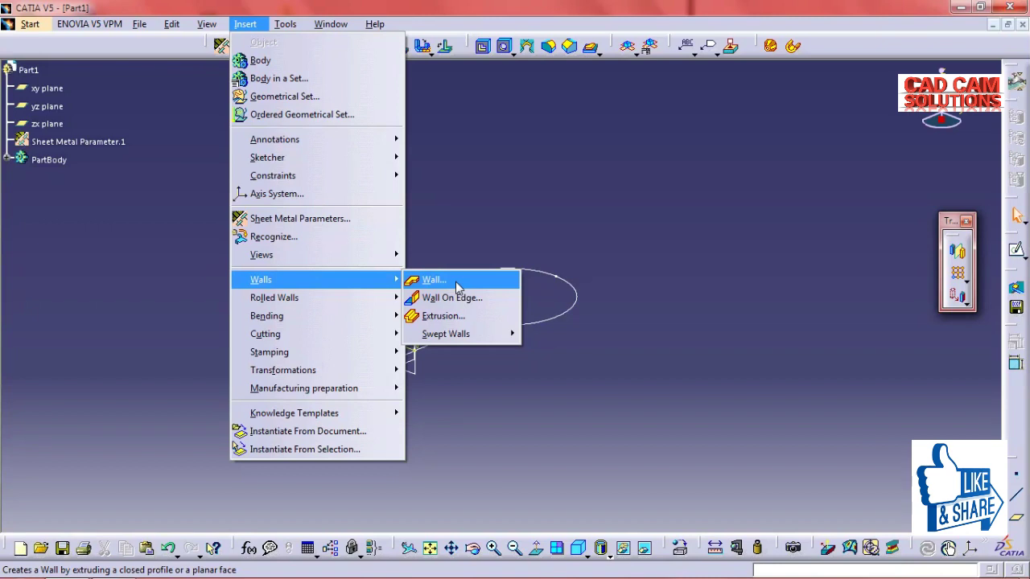
click(455, 283)
click(568, 310)
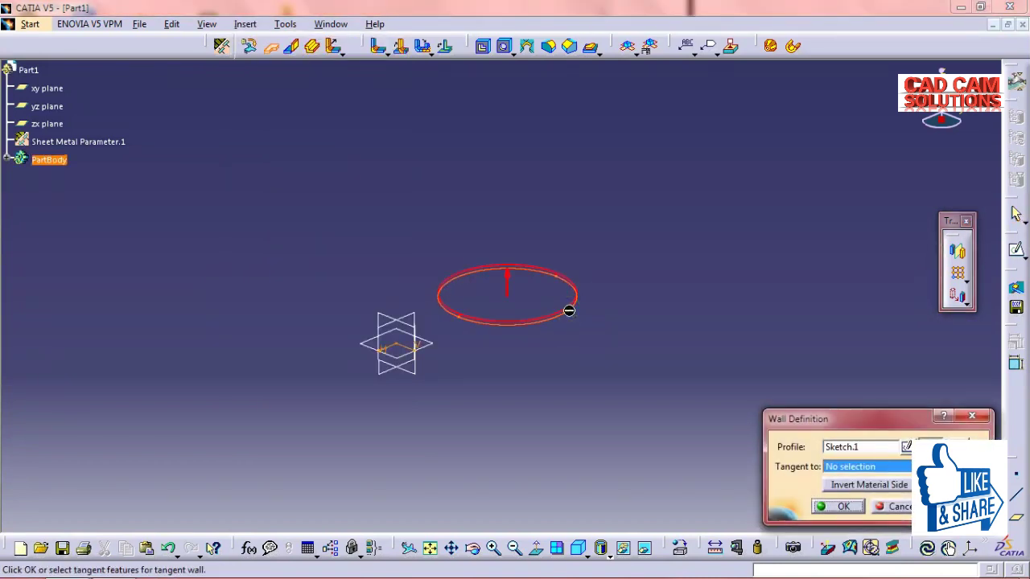
click(837, 505)
mouse_move(678, 427)
middle_down()
mouse_move(503, 453)
mouse_move(741, 371)
mouse_move(475, 442)
mouse_move(506, 271)
mouse_move(426, 294)
middle_up()
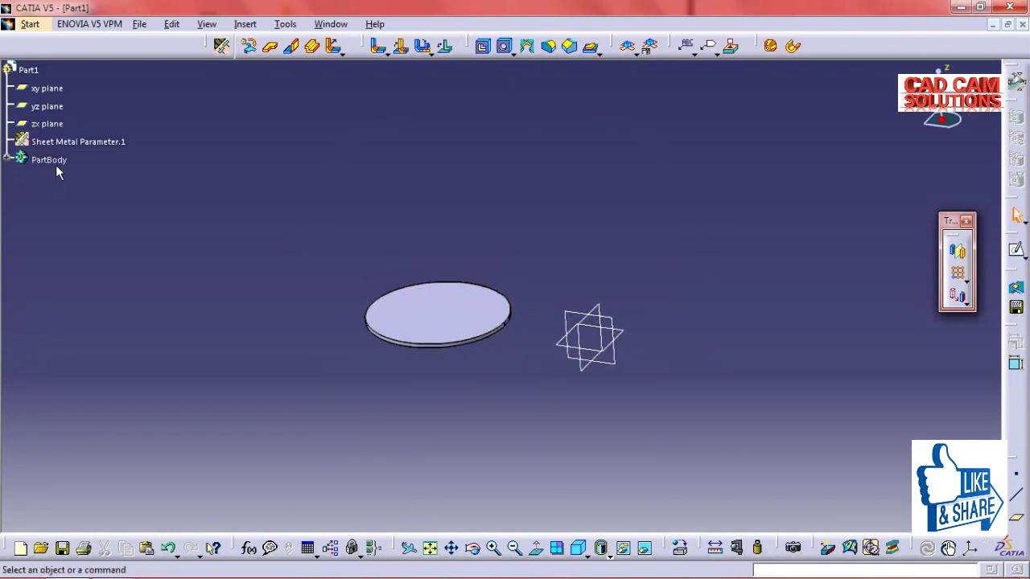
middle_drag(370, 276, 395, 281)
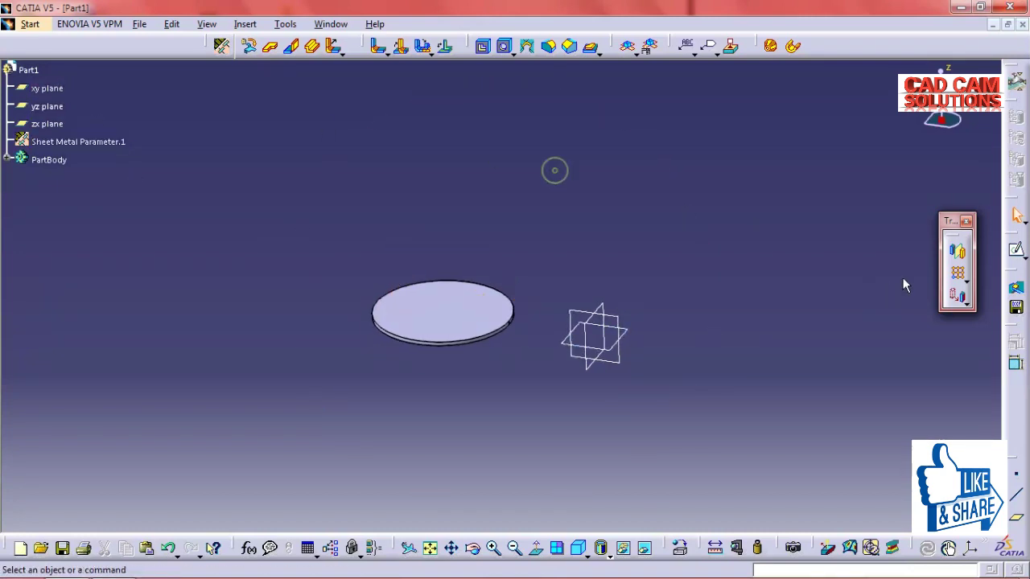
Mirror Wall.1 across the yz plane and dismiss the resulting warning.
click(959, 254)
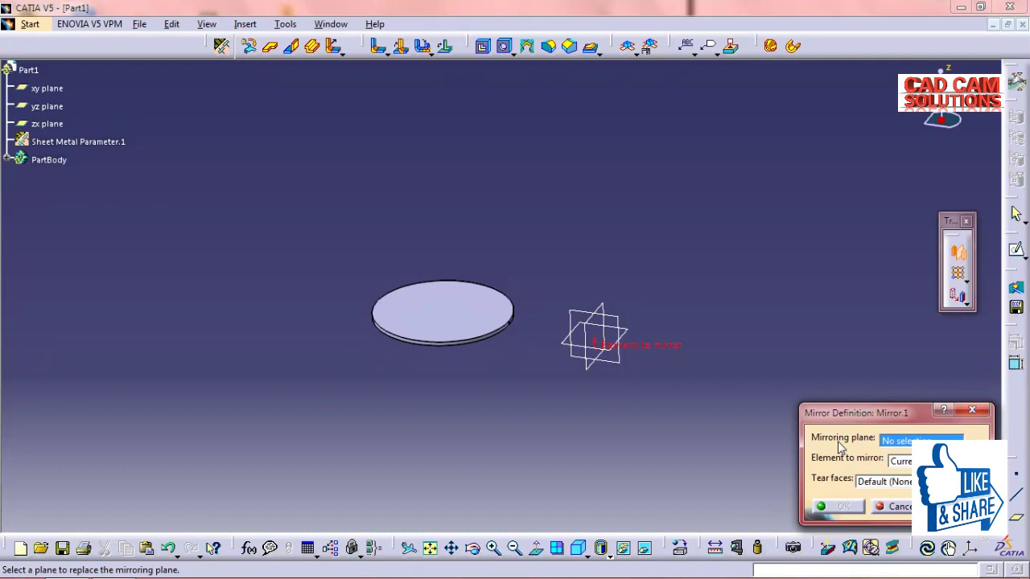
click(600, 304)
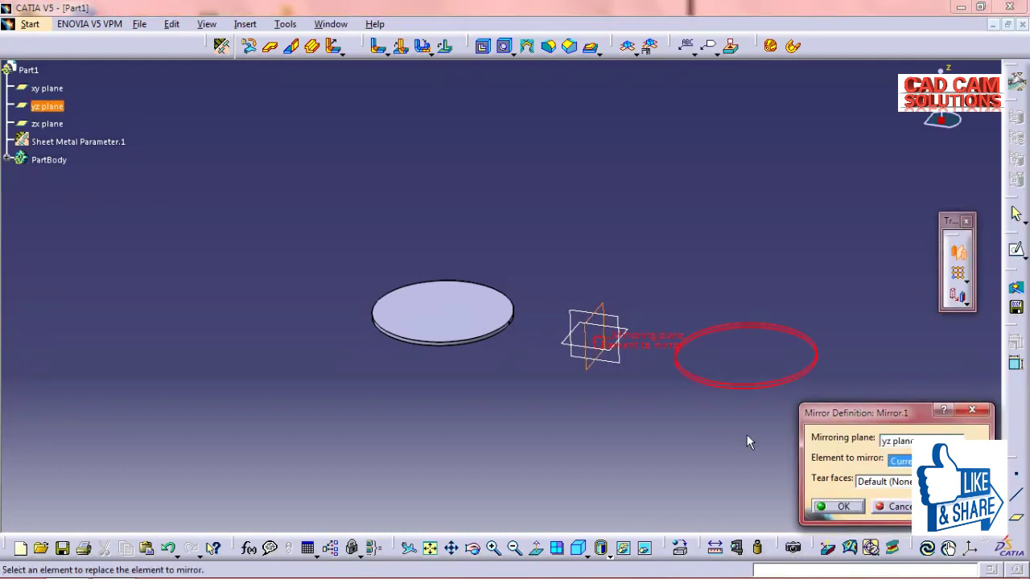
middle_drag(629, 456, 692, 458)
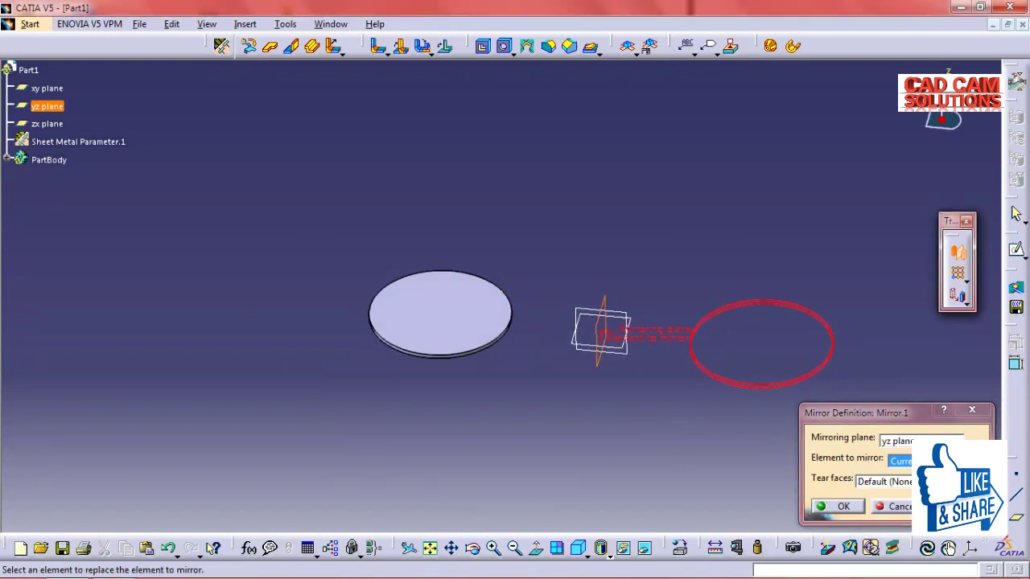
click(843, 506)
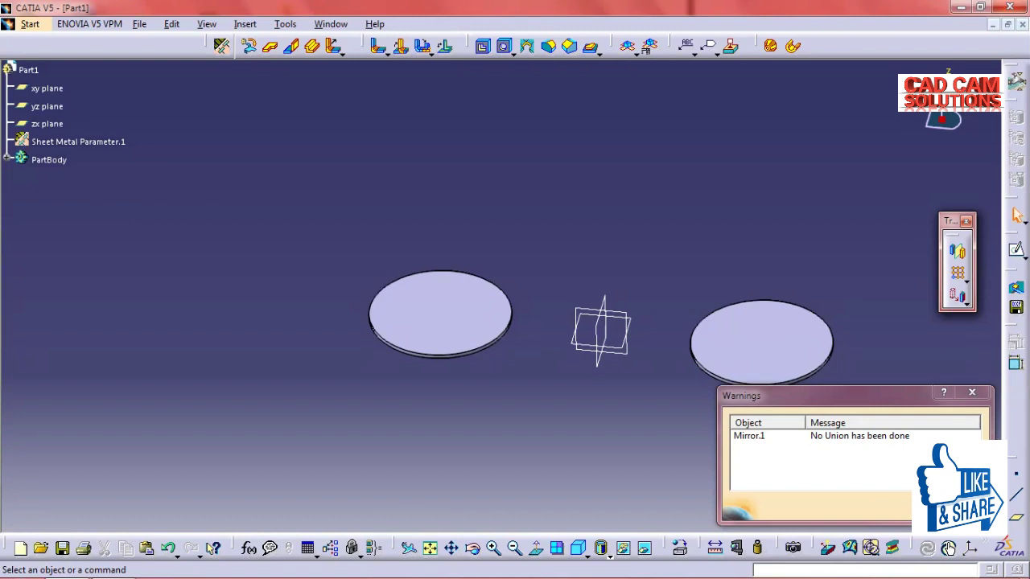
mouse_move(621, 487)
middle_down()
mouse_move(556, 446)
mouse_move(577, 330)
middle_up()
middle_drag(544, 294, 537, 302)
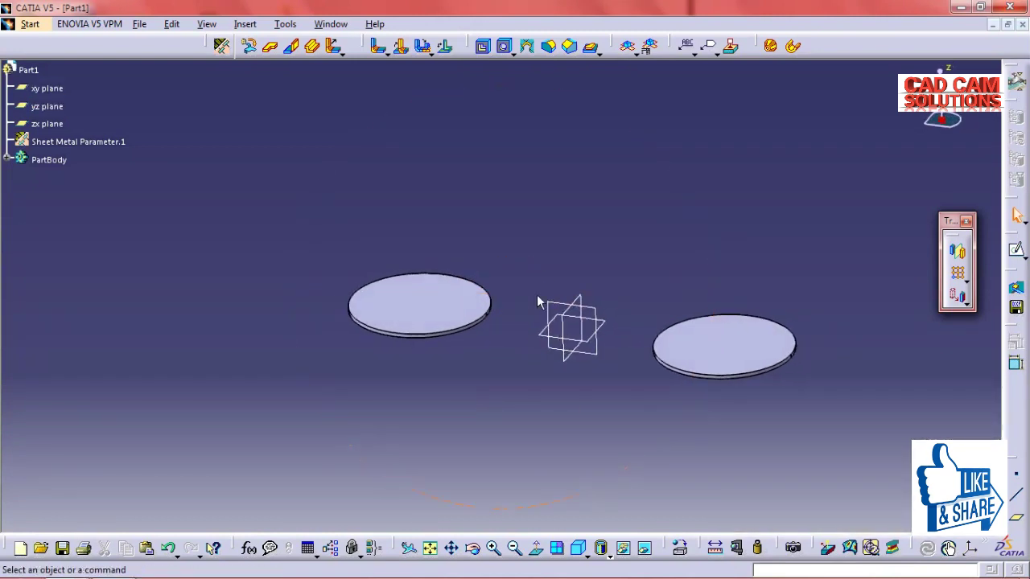
click(965, 279)
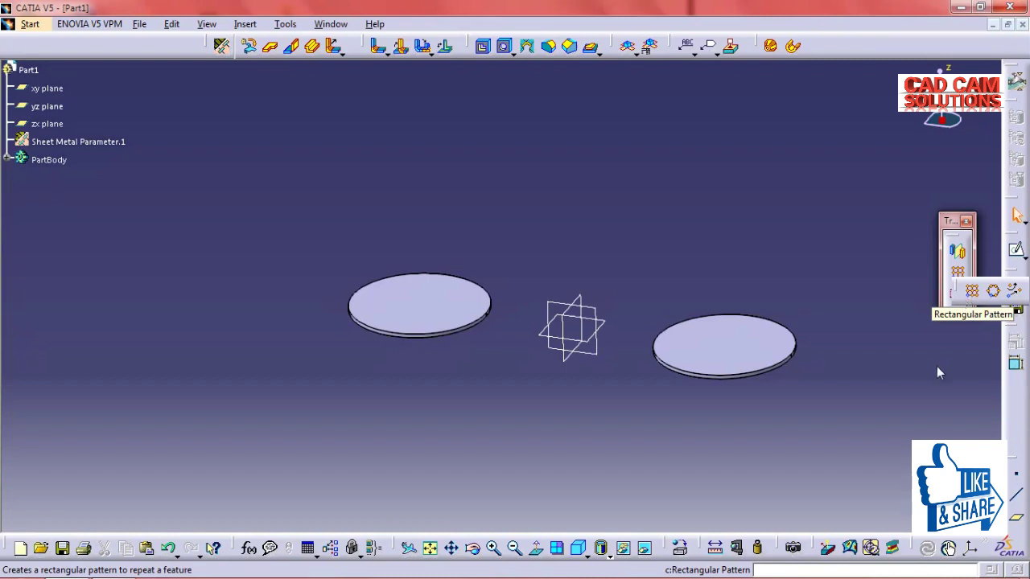
middle_drag(618, 229, 587, 215)
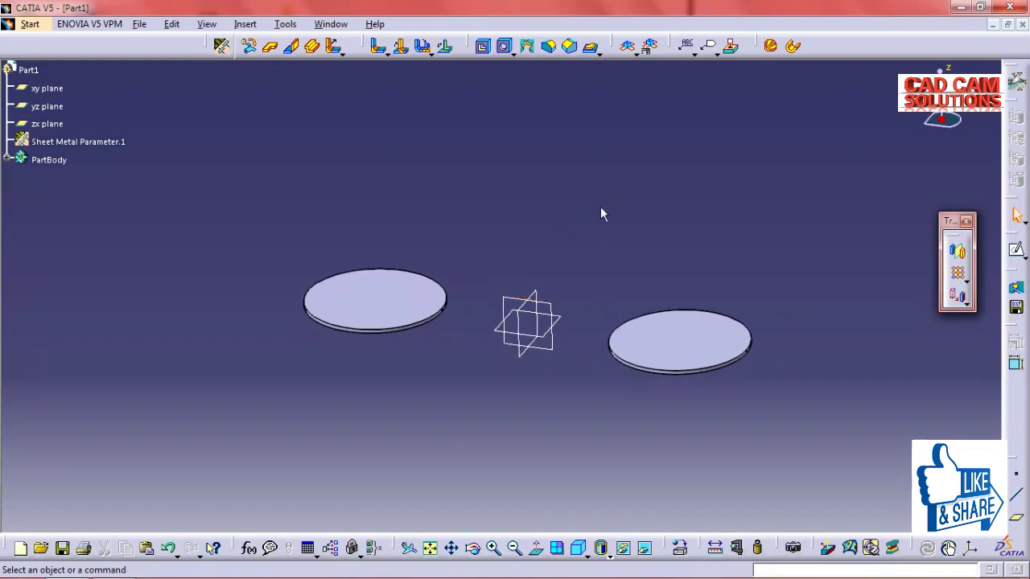
Close Part1 without saving and start a new Generative Sheetmetal Design part.
click(1021, 24)
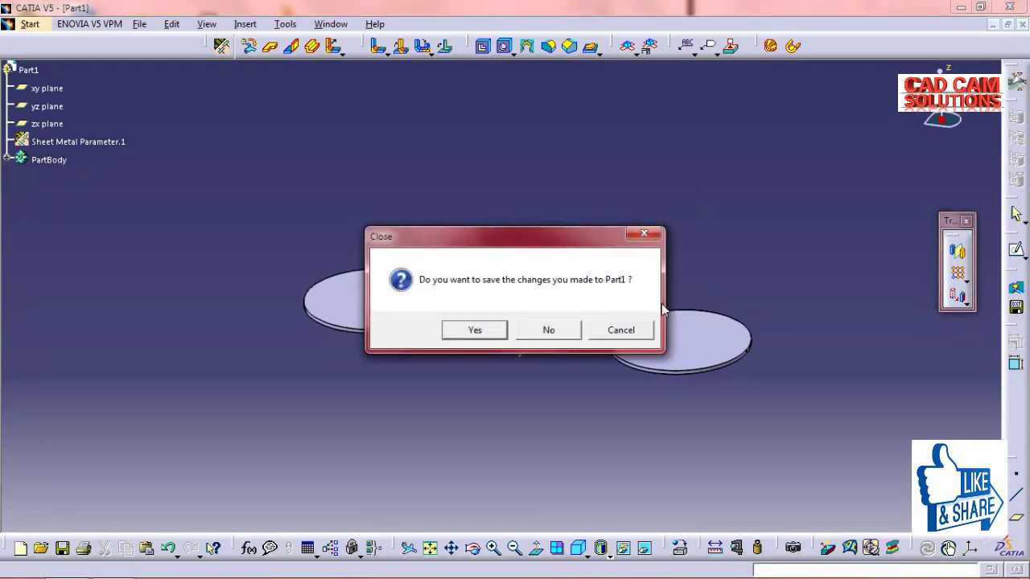
click(560, 331)
click(14, 25)
mouse_move(58, 61)
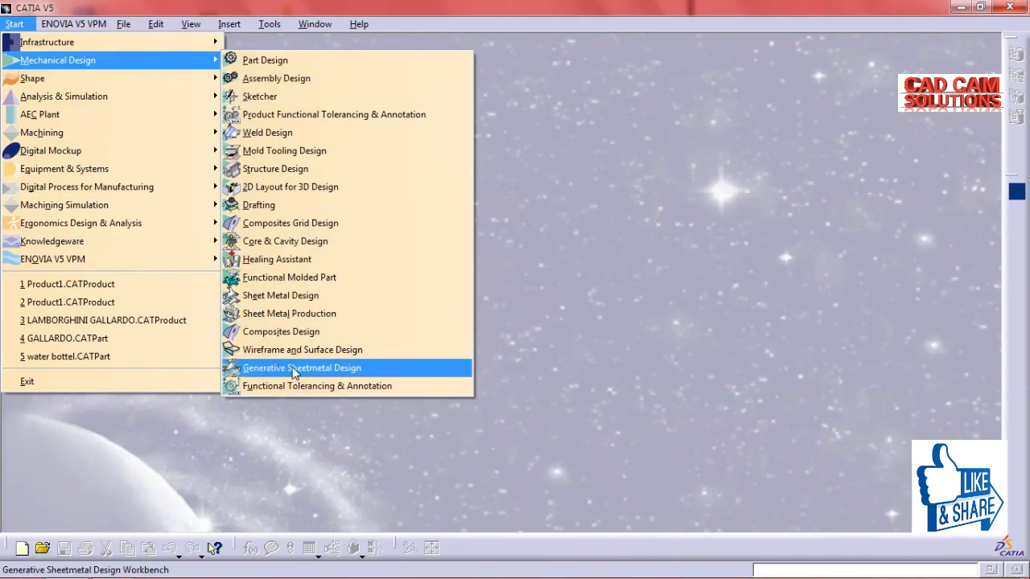
click(293, 368)
Draw a rectangle centred on the origin in a new xy-plane sketch.
click(38, 90)
click(1016, 249)
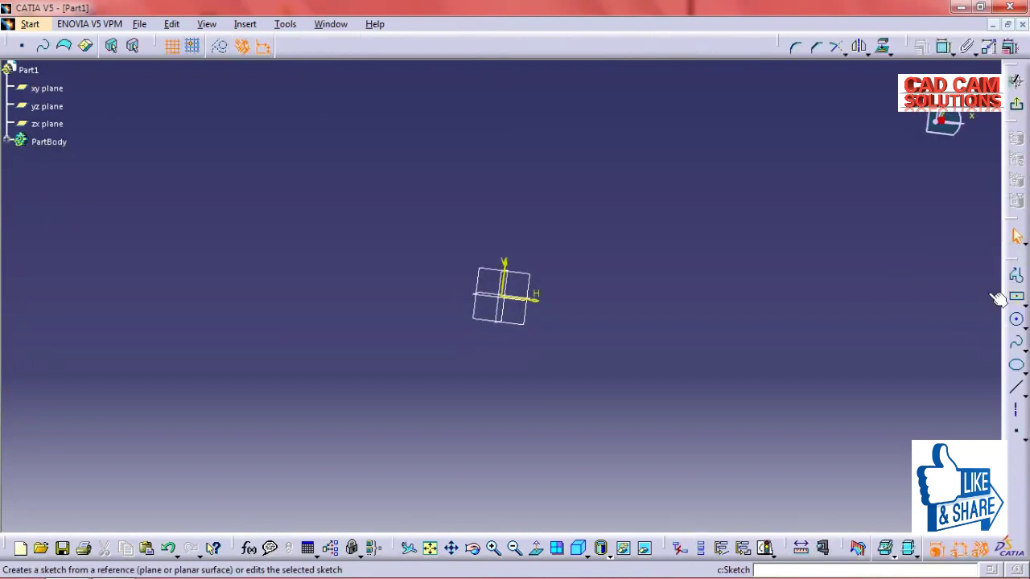
click(1016, 296)
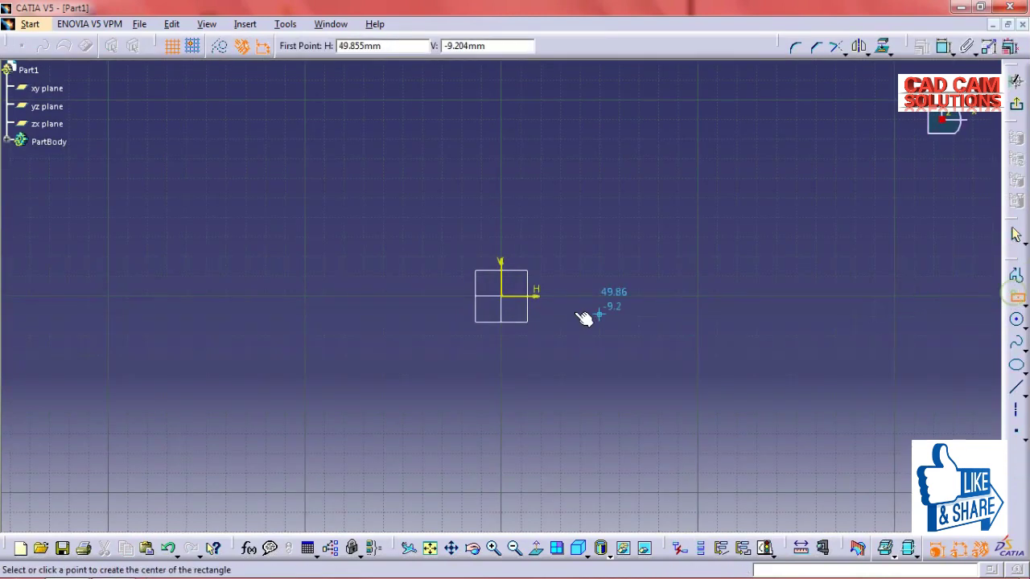
click(501, 296)
click(654, 191)
Dimension the rectangle's width and height to 100 mm each and exit the sketch.
click(946, 50)
click(605, 192)
click(588, 157)
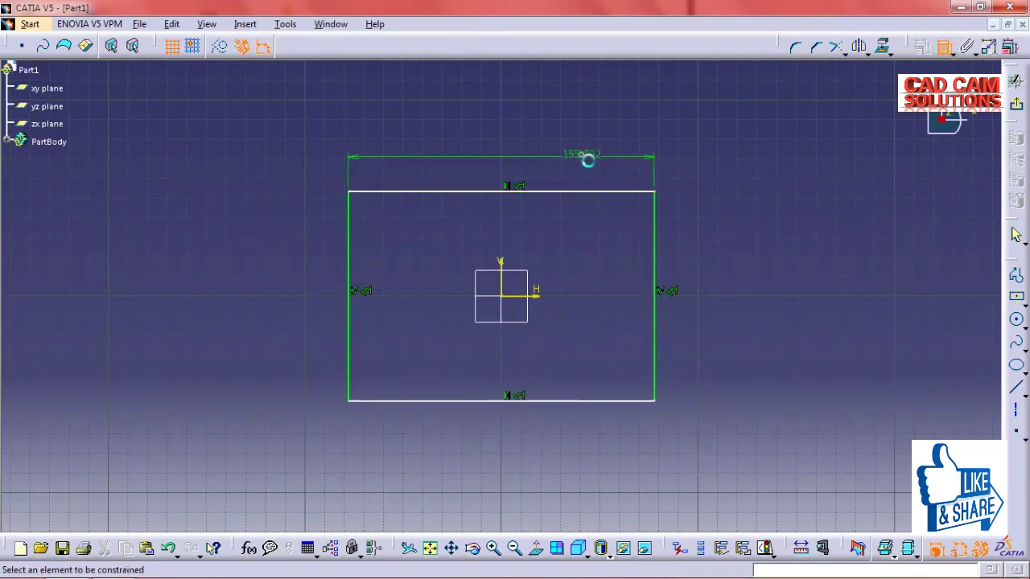
click(654, 231)
click(690, 233)
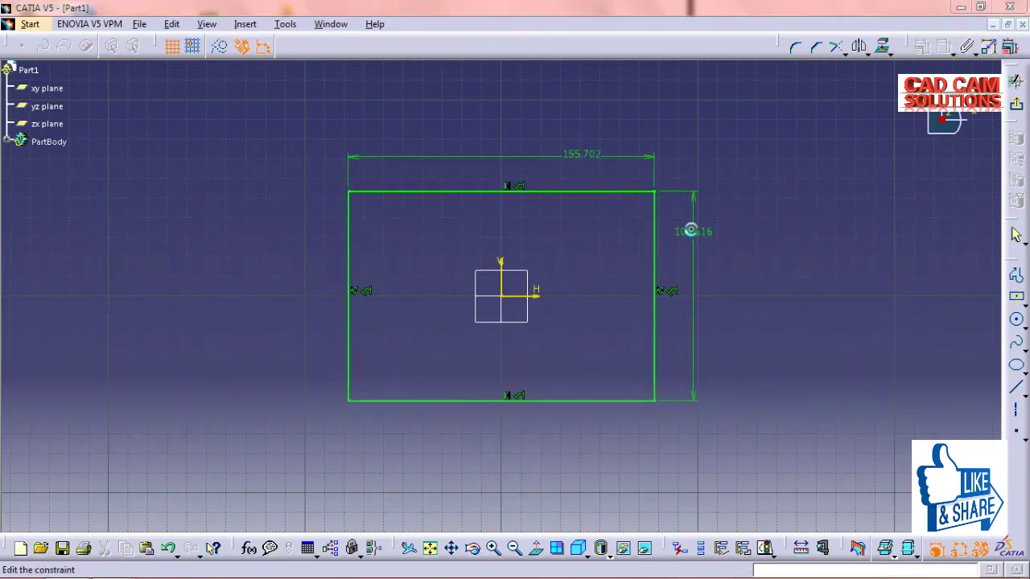
double_click(690, 230)
text(100)
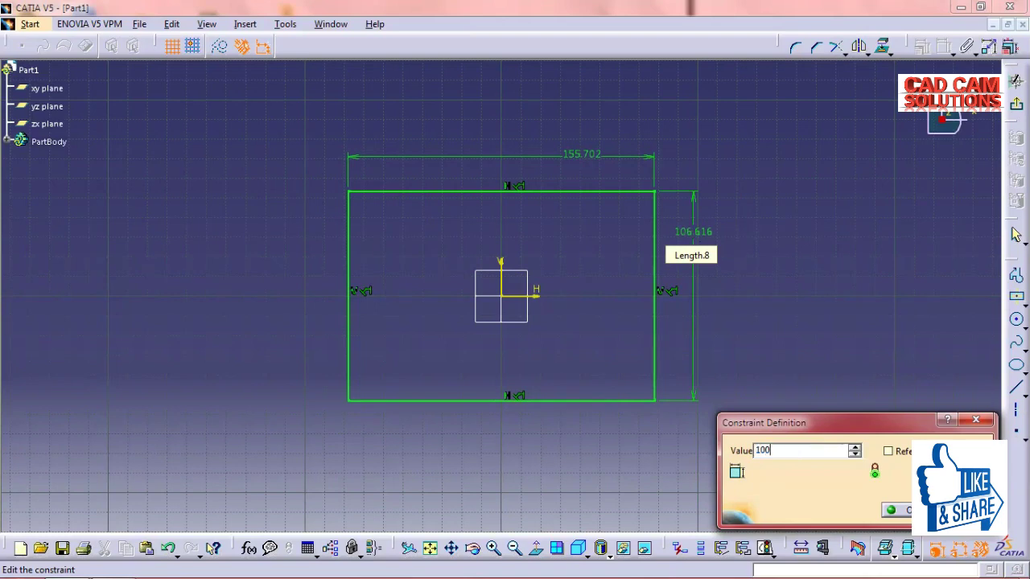
key(Return)
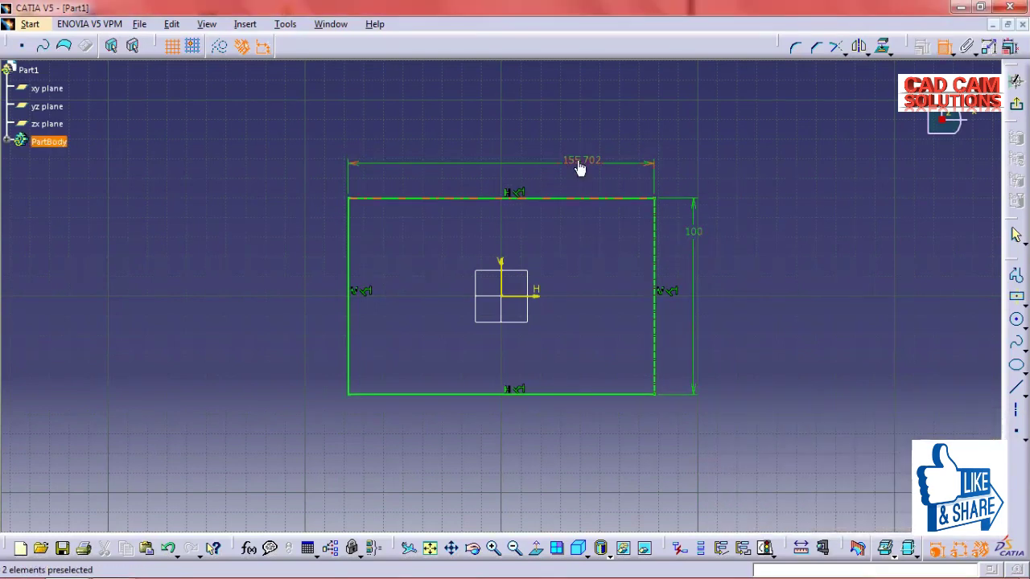
double_click(577, 167)
text(100)
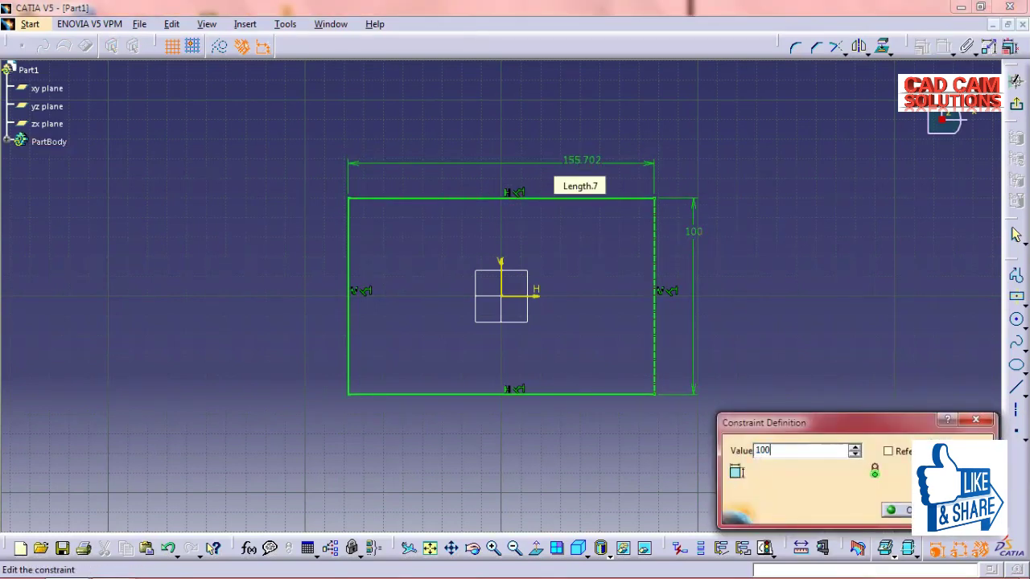
key(Return)
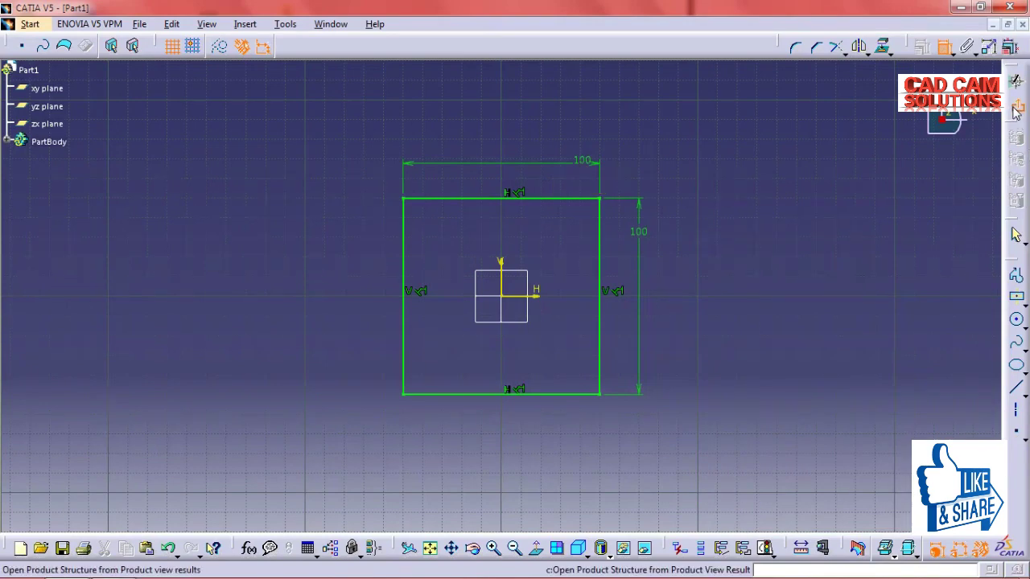
click(1016, 108)
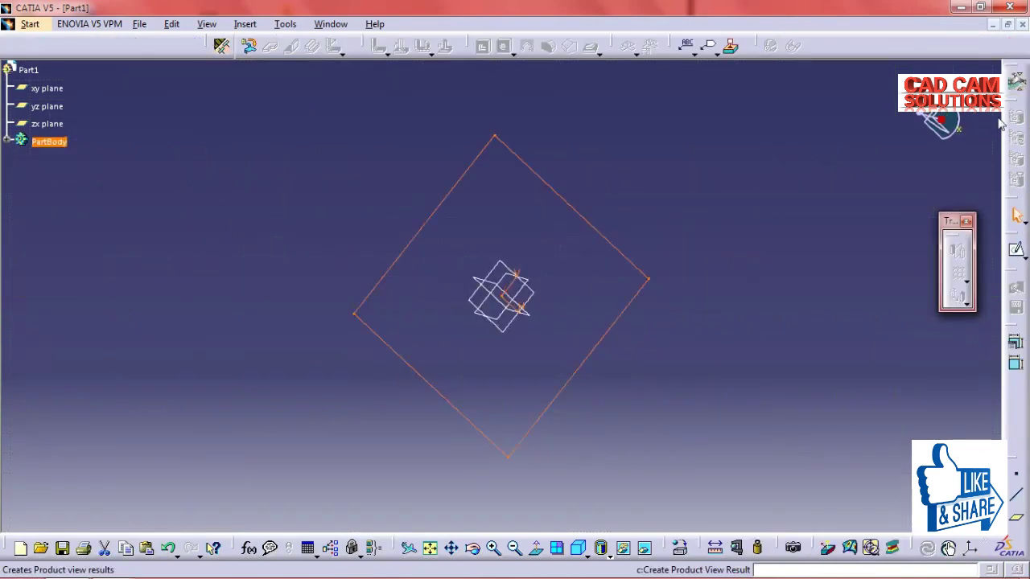
Apply 2 mm sheet-metal parameters and build a flat wall from the square Sketch.1.
click(221, 50)
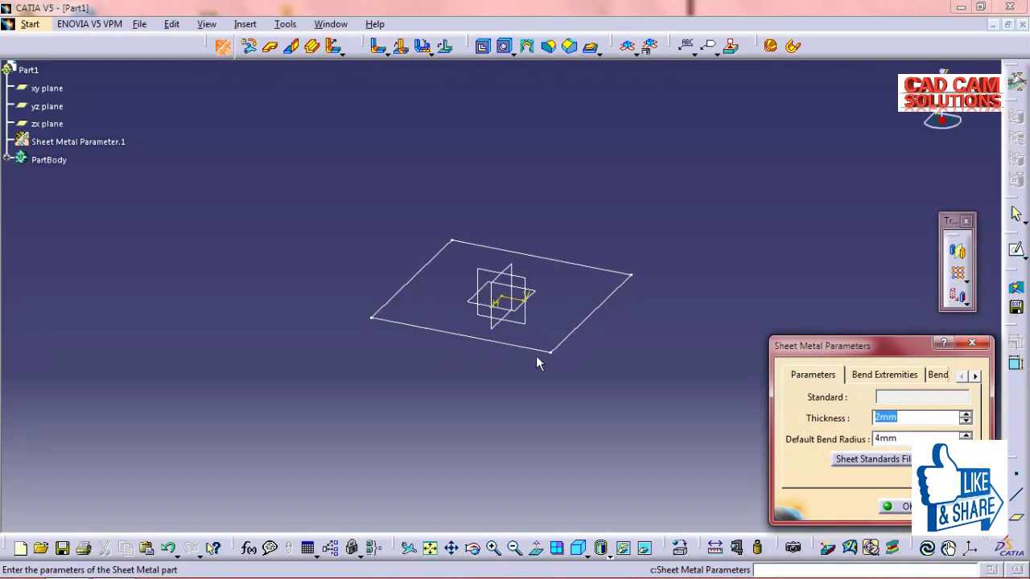
click(893, 506)
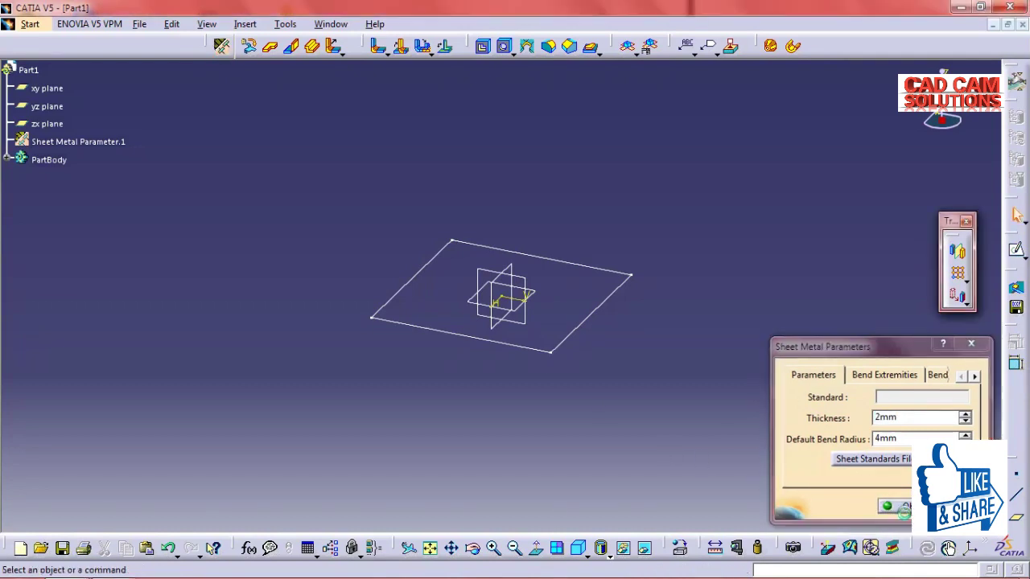
click(270, 46)
click(410, 283)
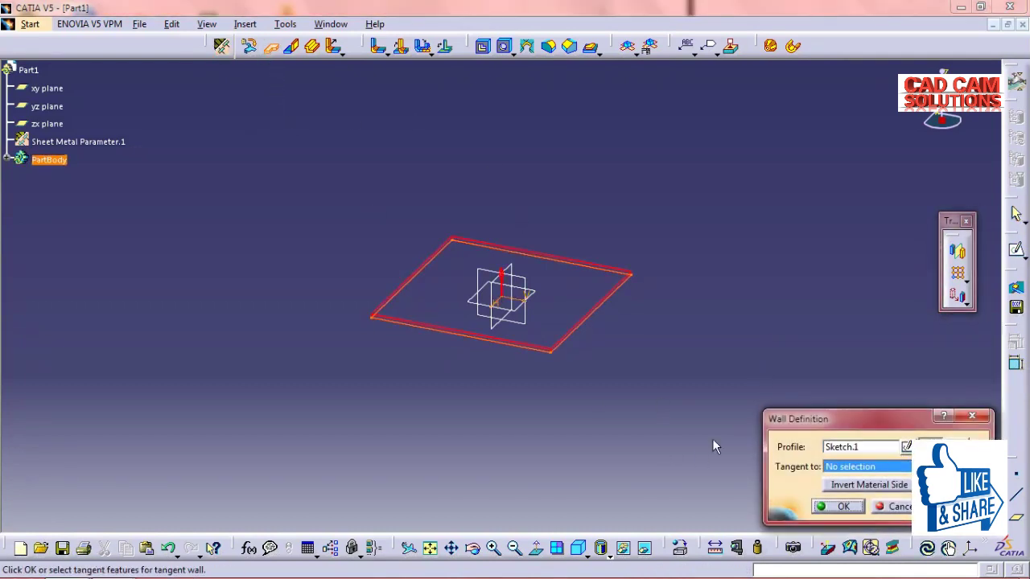
click(837, 506)
Open a new sketch on the wall's top face.
mouse_move(580, 392)
middle_down()
mouse_move(643, 376)
mouse_move(510, 236)
middle_up()
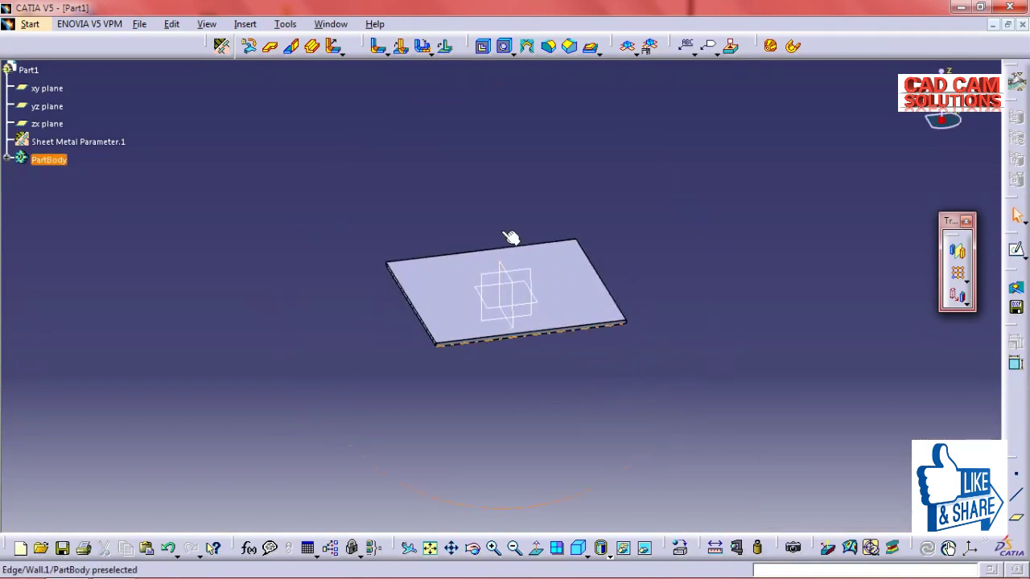
click(460, 297)
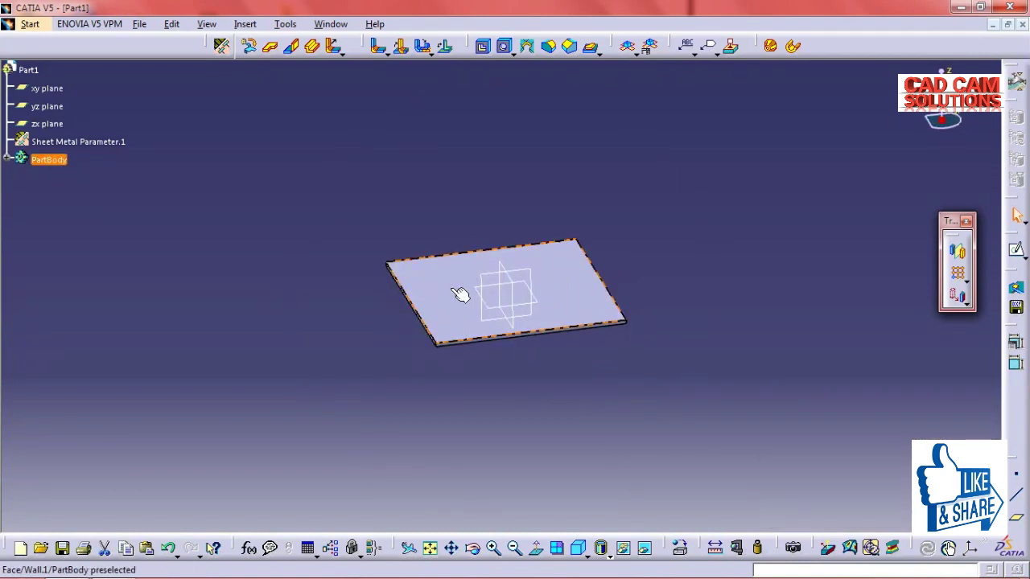
click(1016, 249)
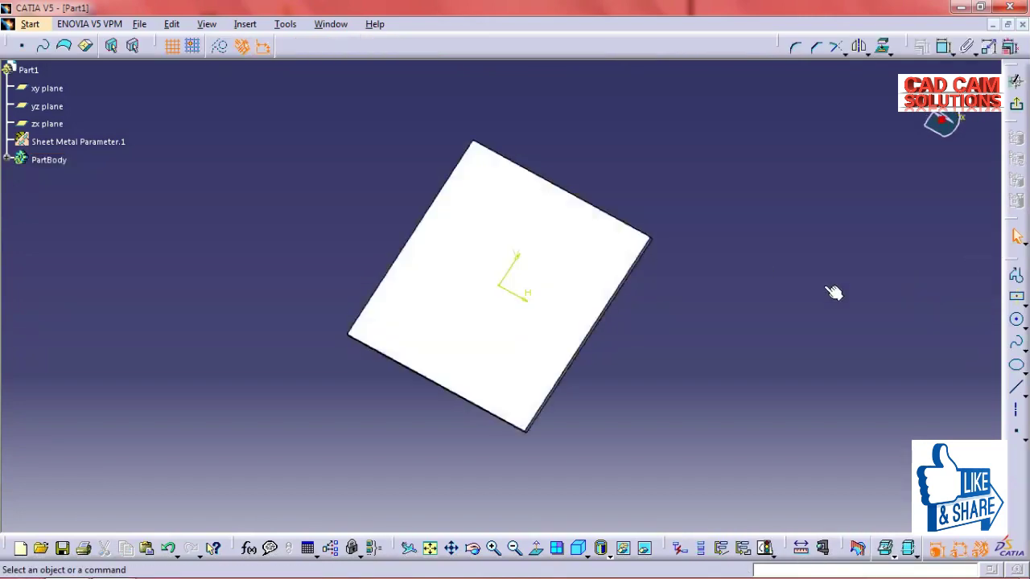
Draw a three-line open bracket near the face's top-left corner as Sketch.2, then exit.
click(1016, 276)
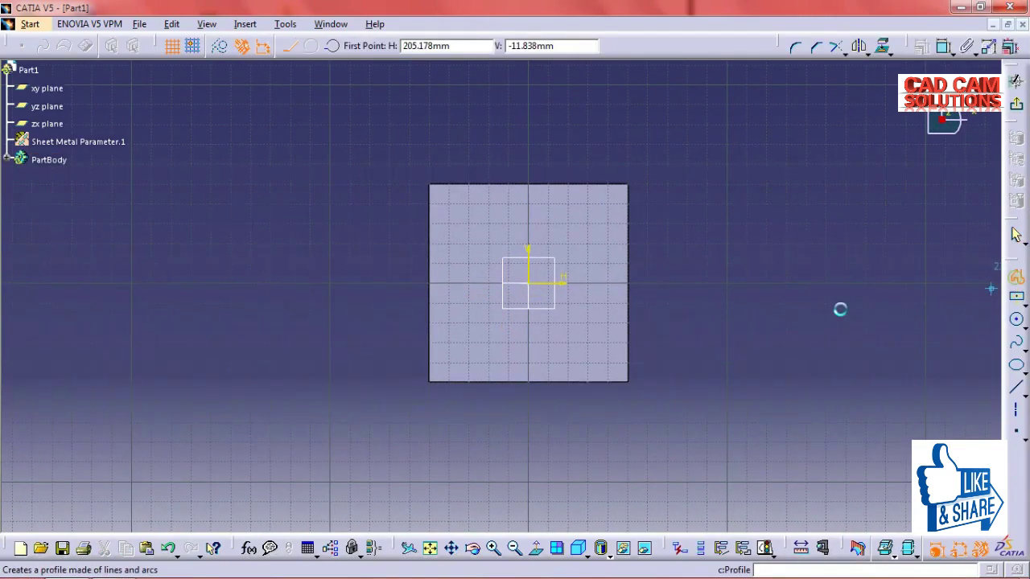
middle_drag(445, 202, 426, 157)
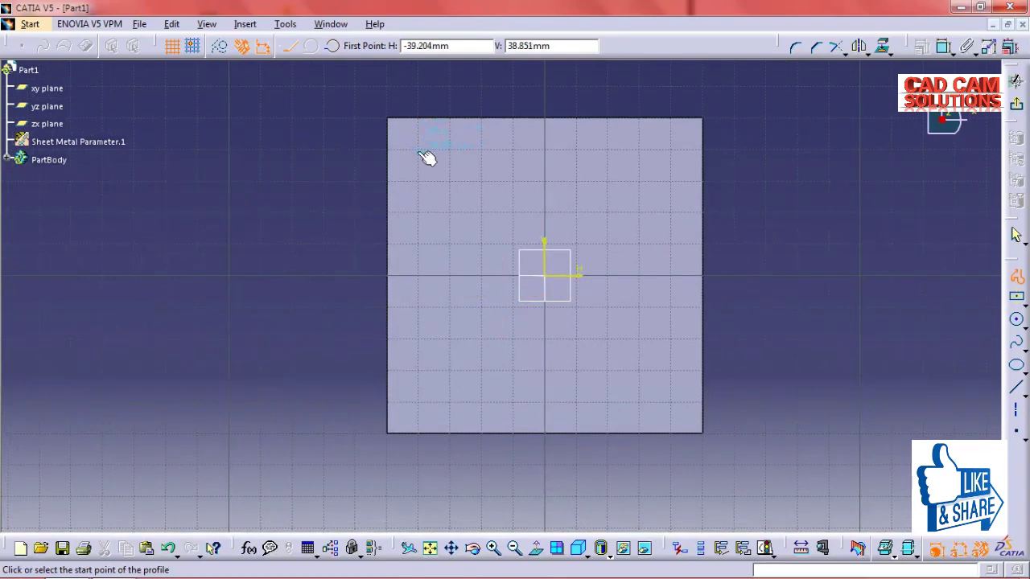
click(410, 143)
click(431, 143)
click(432, 180)
double_click(413, 180)
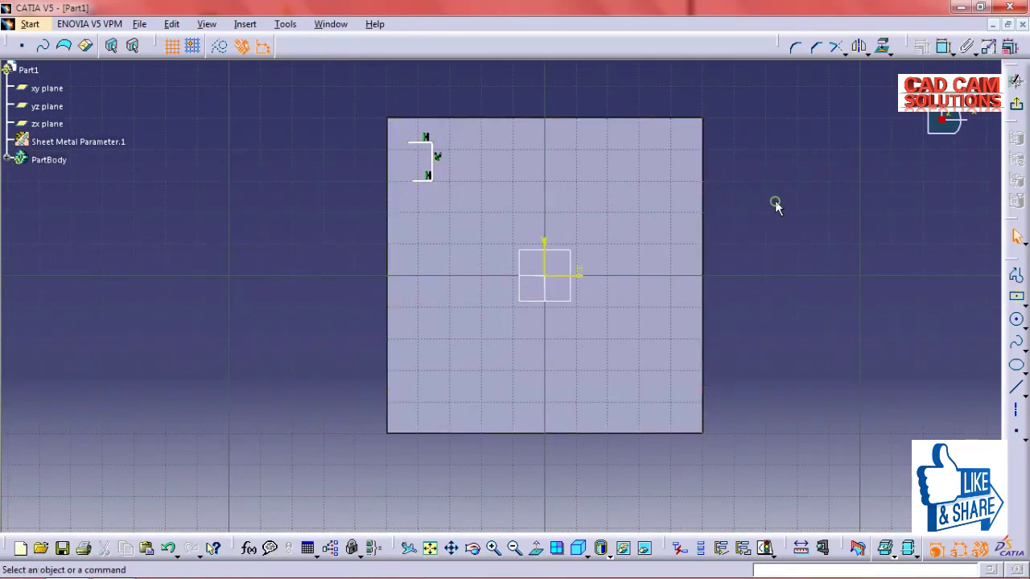
click(1015, 81)
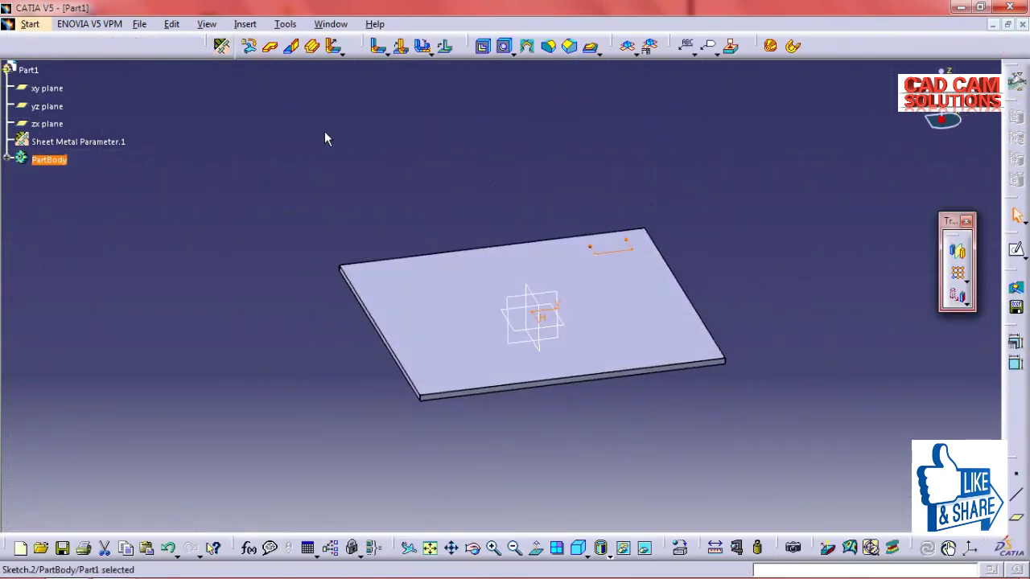
Extrude Sketch.2 12 mm upward with inverted direction and dismiss the no-union warning.
click(312, 48)
middle_drag(674, 375, 632, 356)
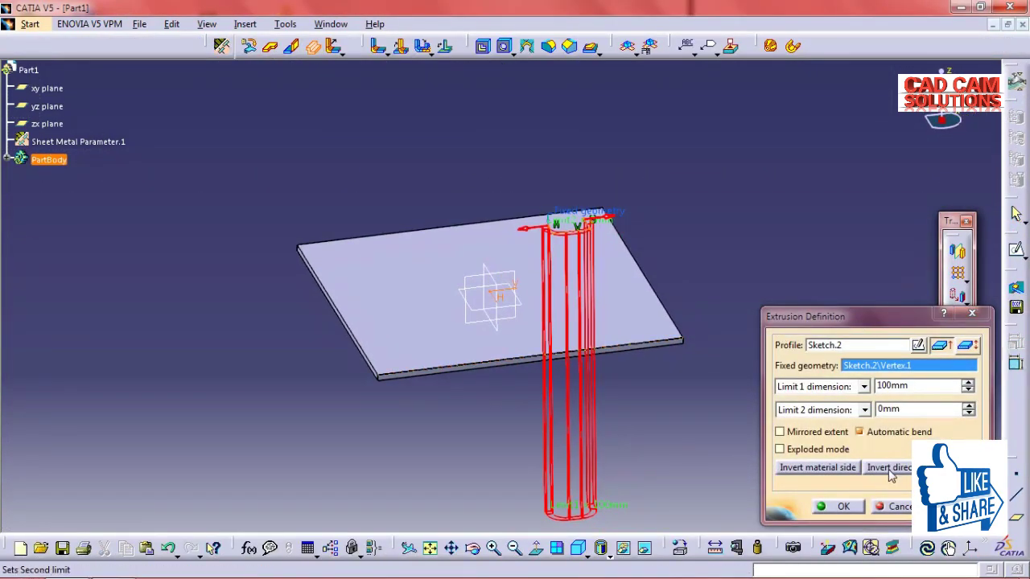
click(888, 468)
middle_drag(676, 269, 600, 160)
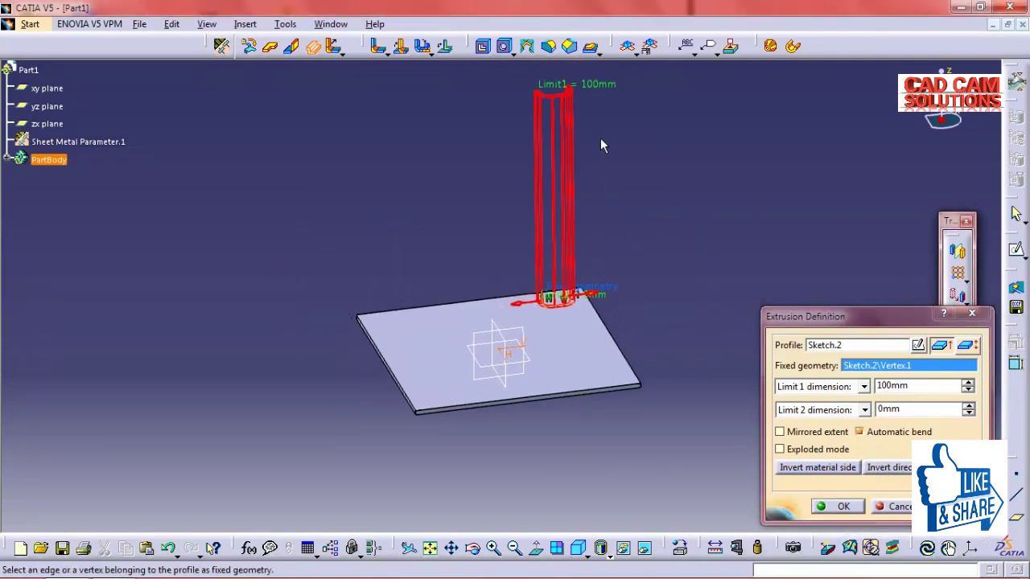
drag(597, 96, 614, 274)
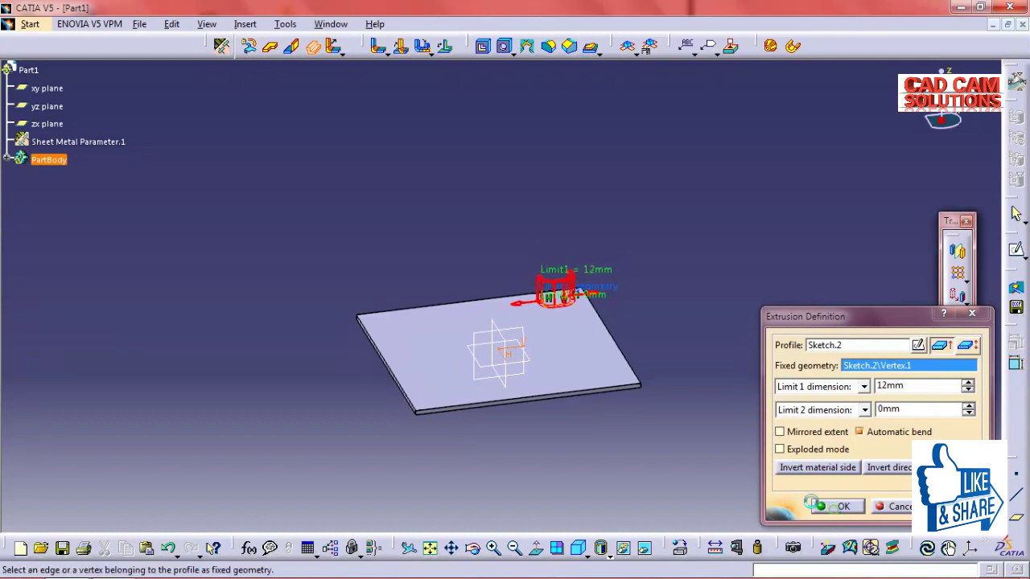
click(833, 508)
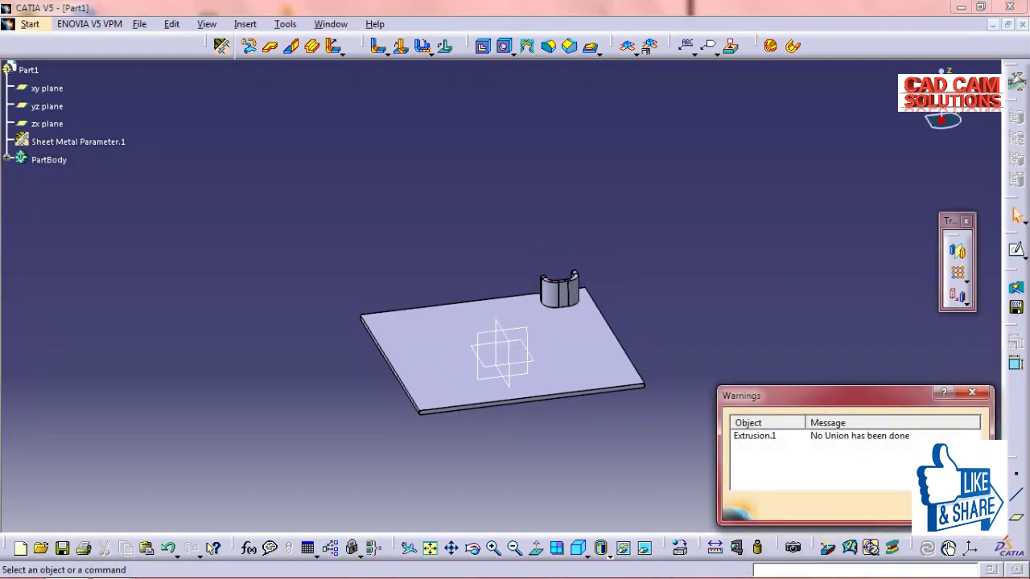
key(Return)
mouse_move(620, 469)
middle_down()
mouse_move(741, 385)
mouse_move(571, 361)
middle_up()
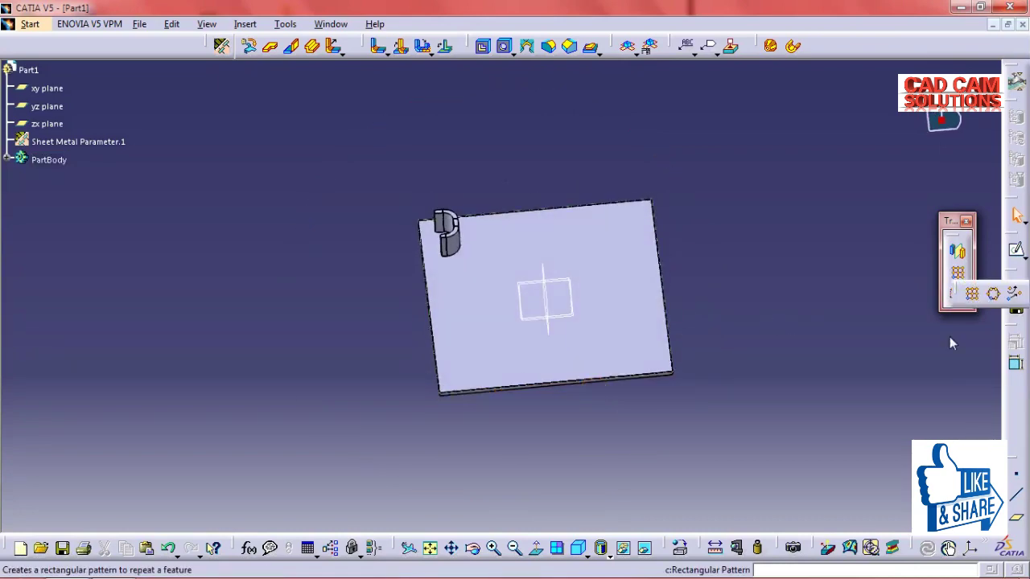
Start a Rectangular Pattern from Insert > Transformations and pick Extrusion.1 as its object.
click(244, 23)
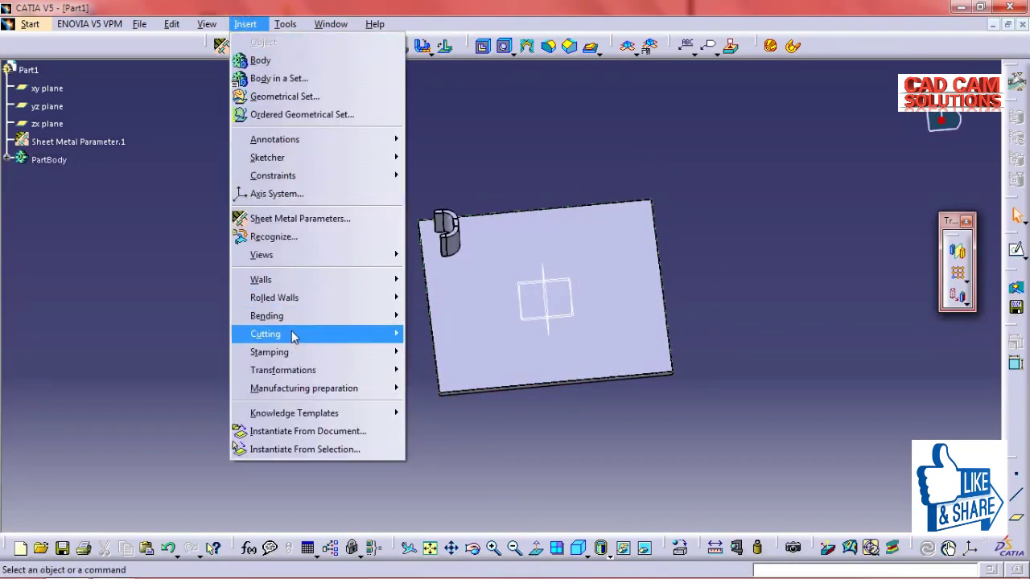
mouse_move(283, 370)
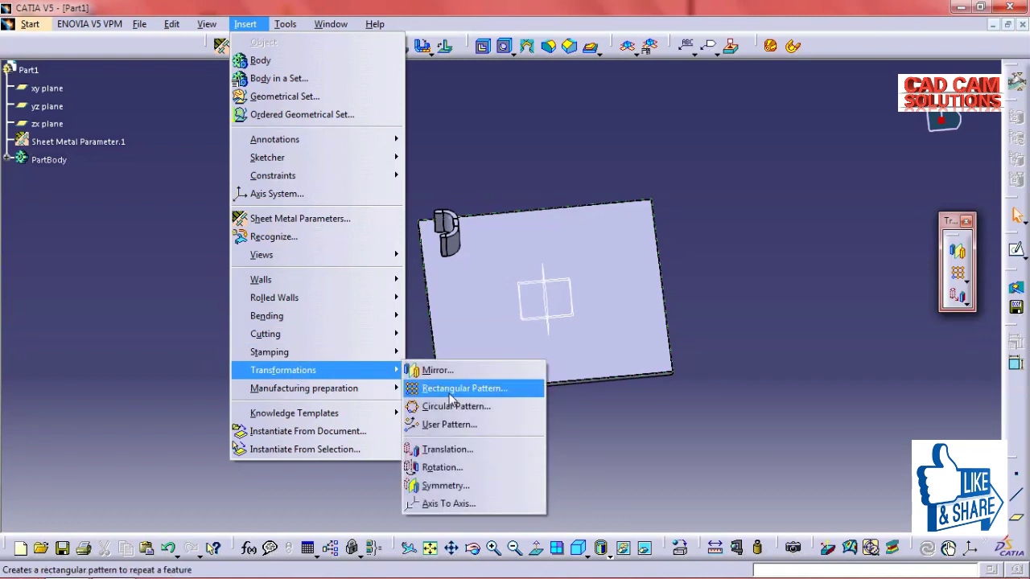
click(451, 392)
middle_drag(543, 436, 537, 390)
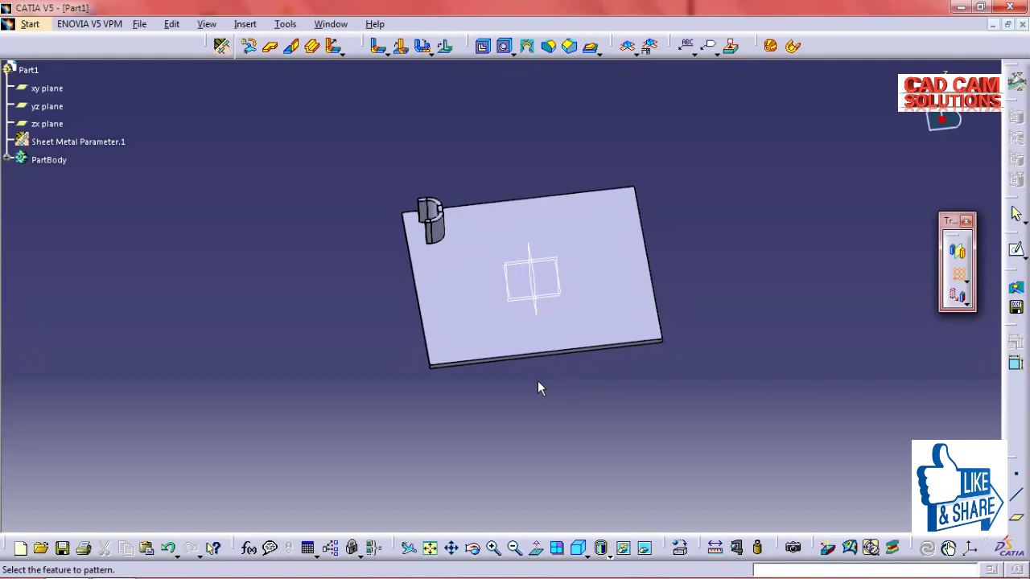
click(455, 226)
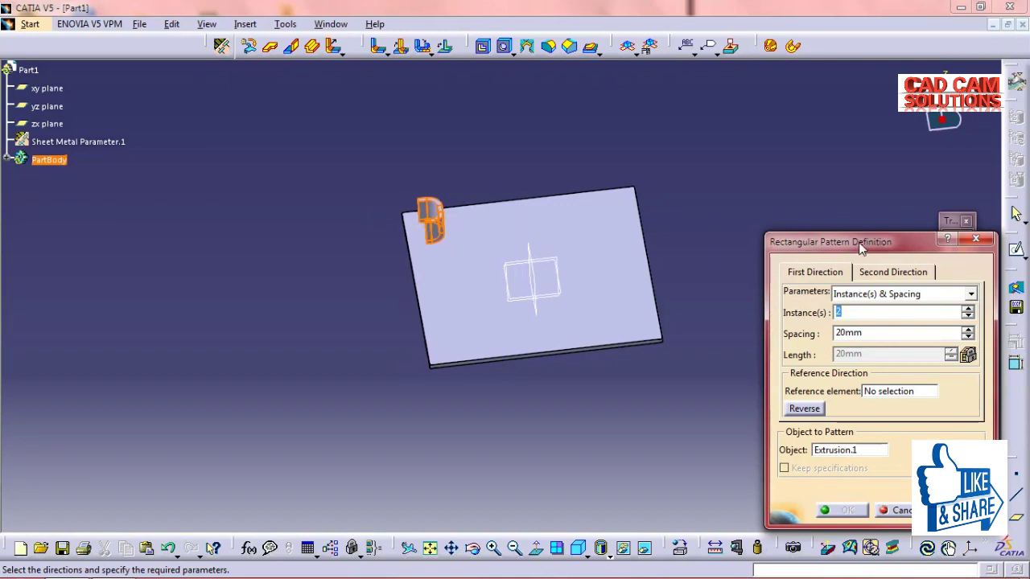
Use the plate's top edge, Edge.1, as the first pattern direction reference.
drag(859, 243, 857, 231)
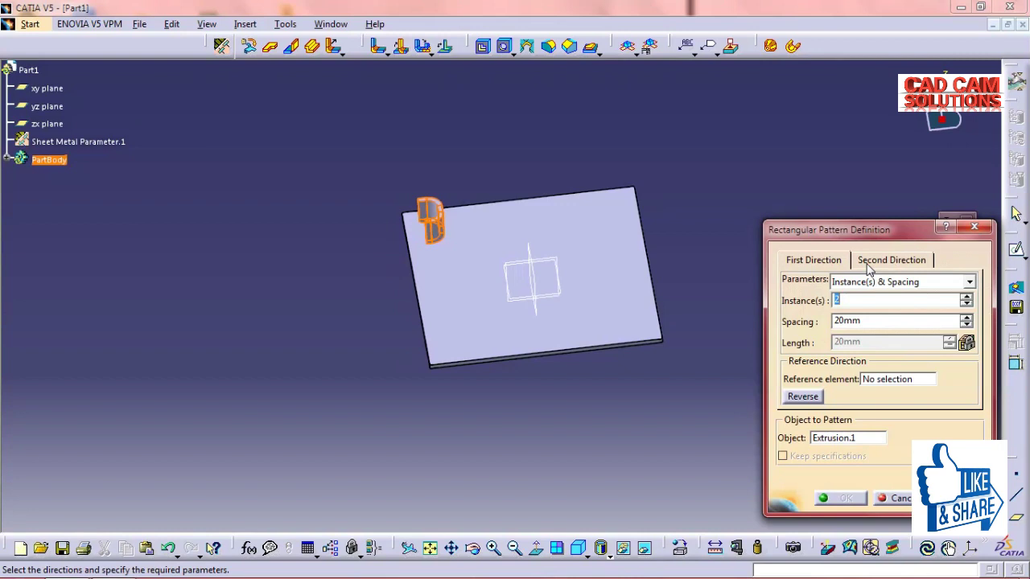
click(736, 374)
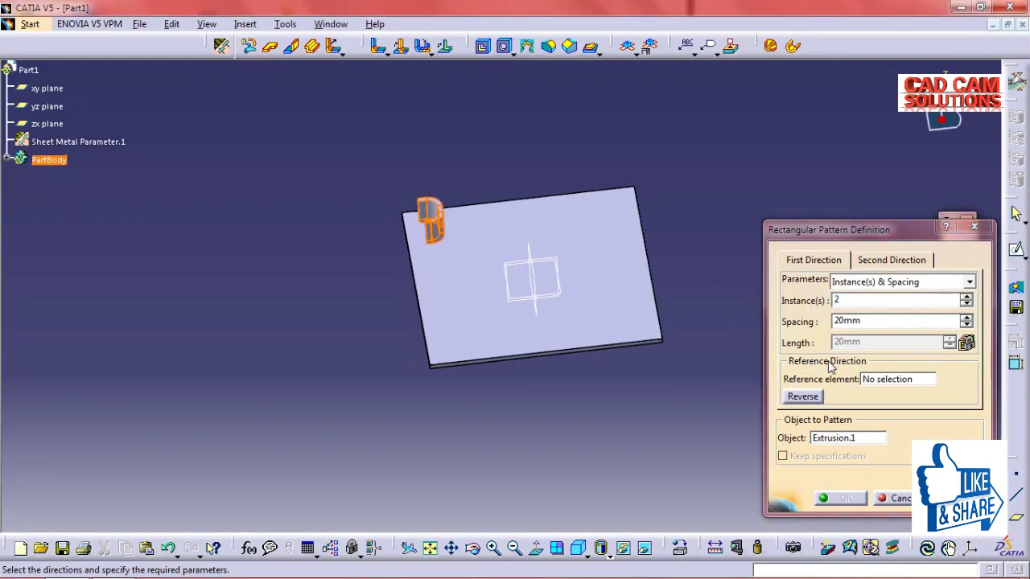
click(897, 386)
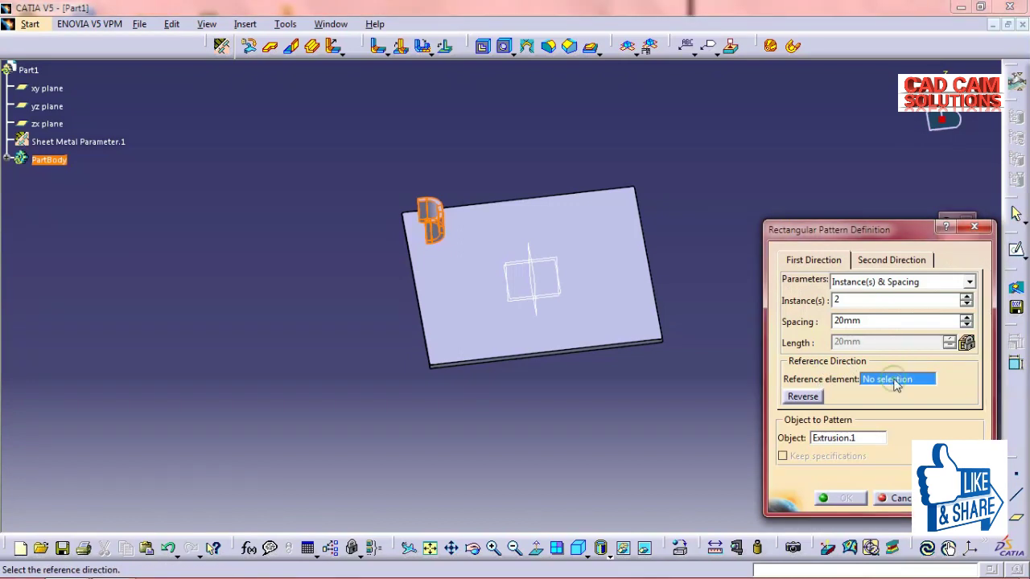
click(511, 200)
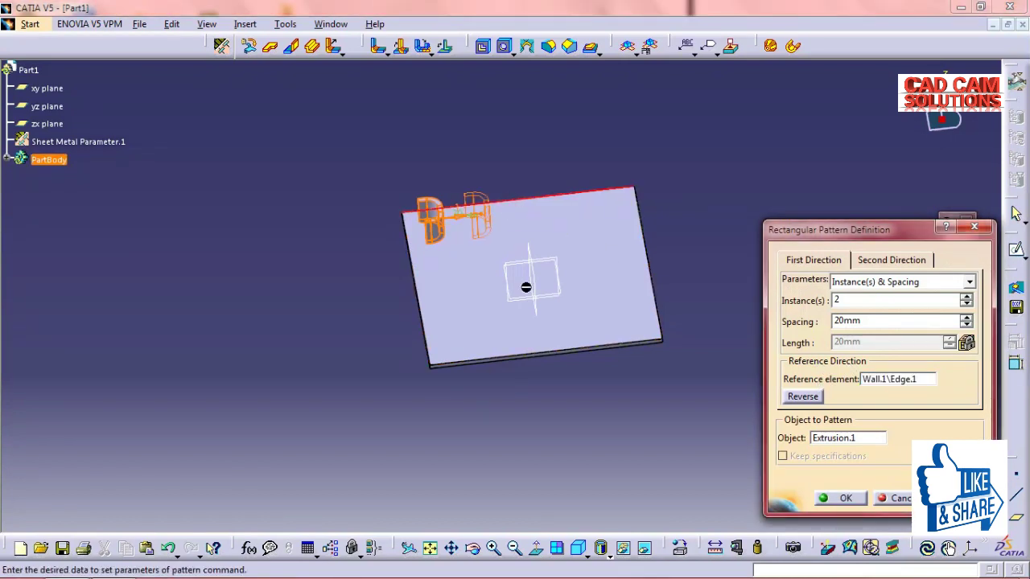
middle_drag(496, 379, 492, 293)
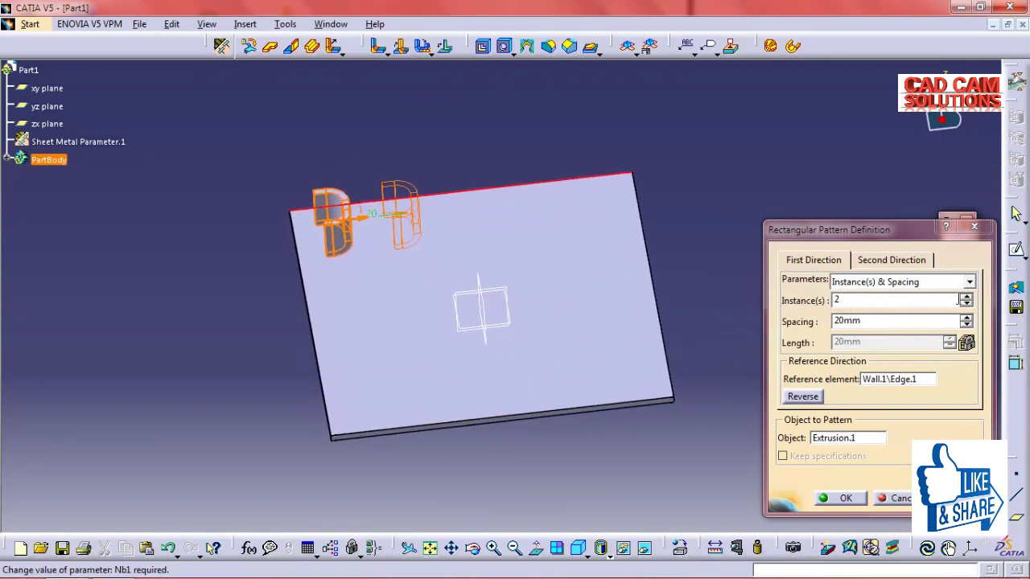
text(2)
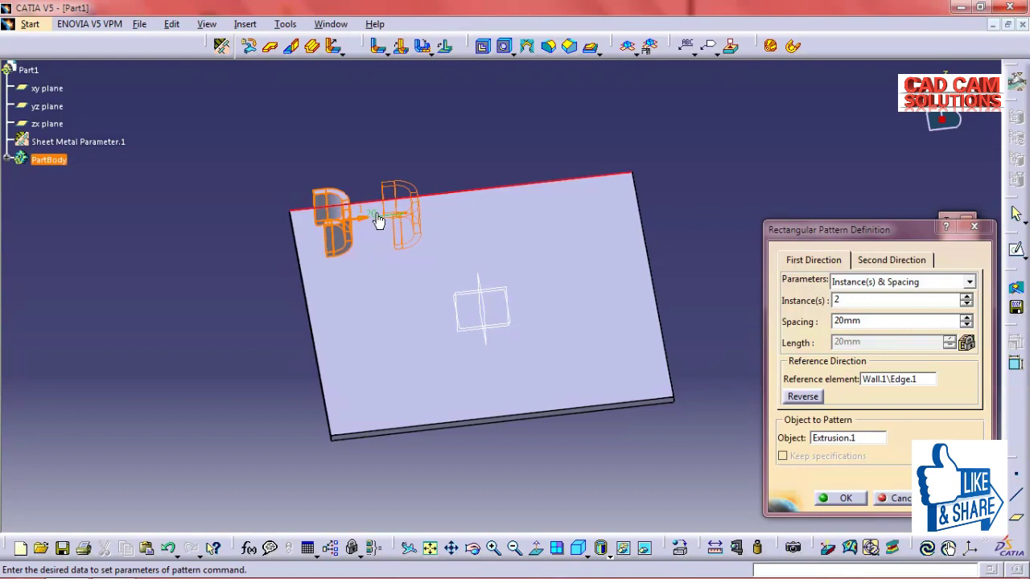
middle_drag(700, 391, 712, 402)
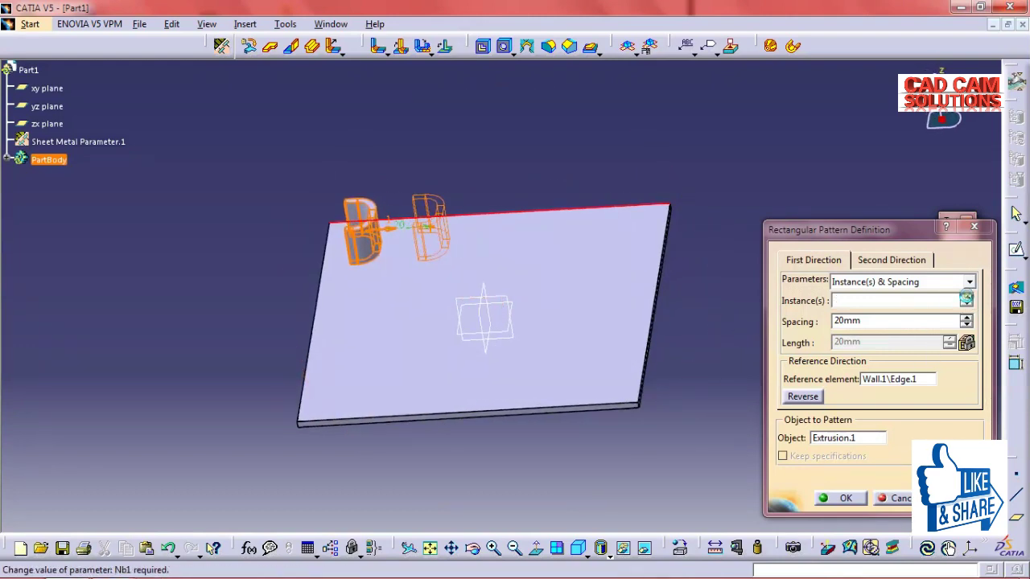
Set the first direction to 6 instances spaced 16 mm in Instance(s) & Spacing mode.
click(966, 297)
click(965, 297)
click(965, 297)
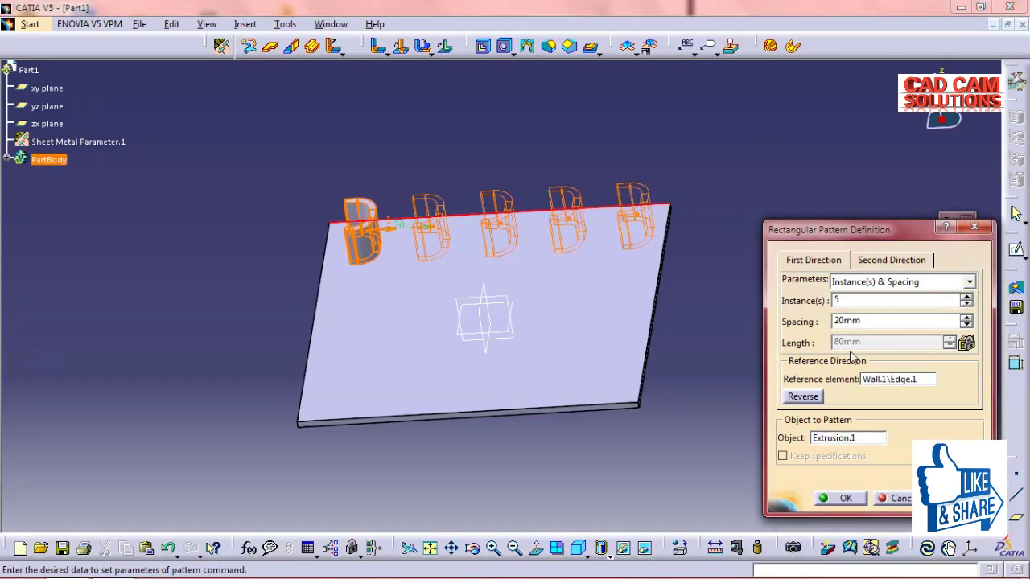
middle_drag(432, 397, 418, 402)
click(964, 325)
click(965, 325)
click(964, 325)
click(964, 325)
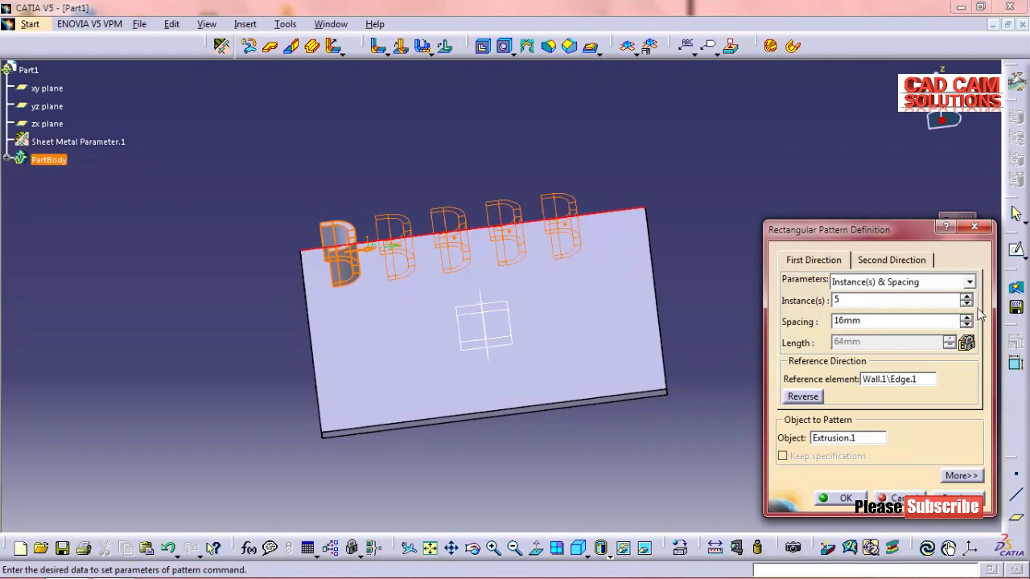
click(965, 297)
click(936, 282)
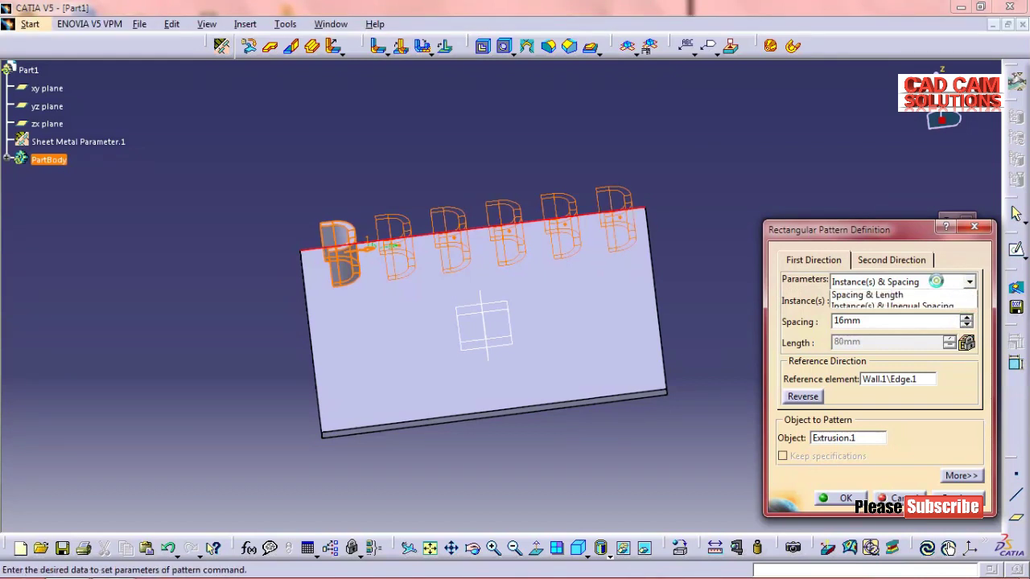
click(851, 321)
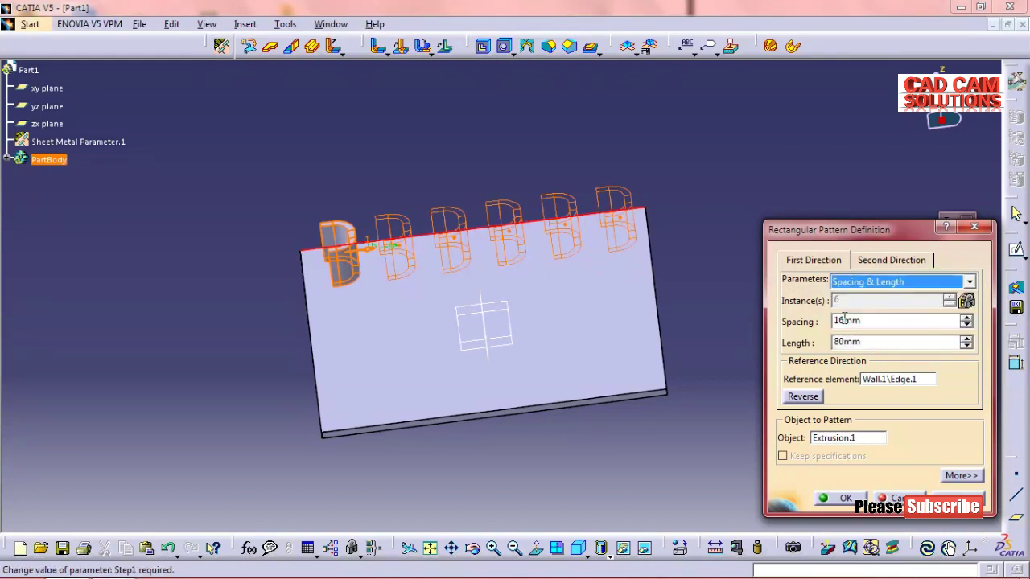
click(869, 283)
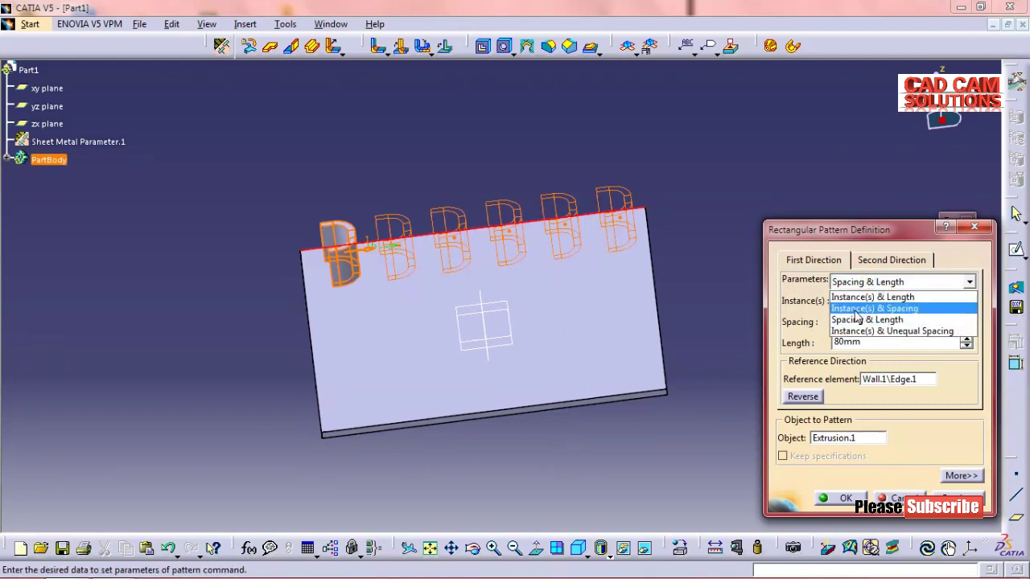
click(857, 309)
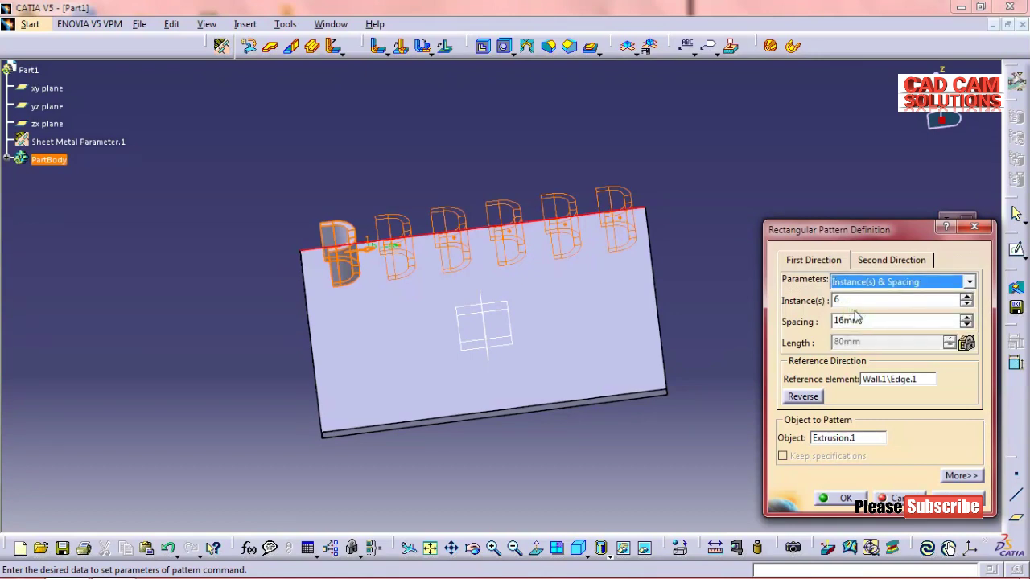
click(891, 258)
mouse_move(522, 364)
middle_down()
mouse_move(593, 349)
mouse_move(476, 353)
middle_up()
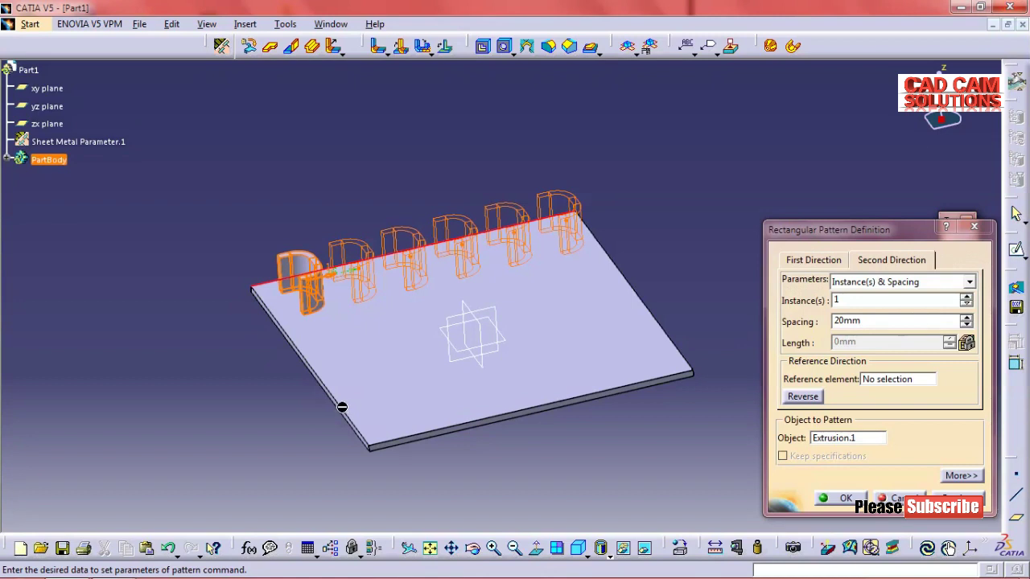
Use Edge.2 as the second direction with 4 instances, reversed onto the plate.
click(893, 379)
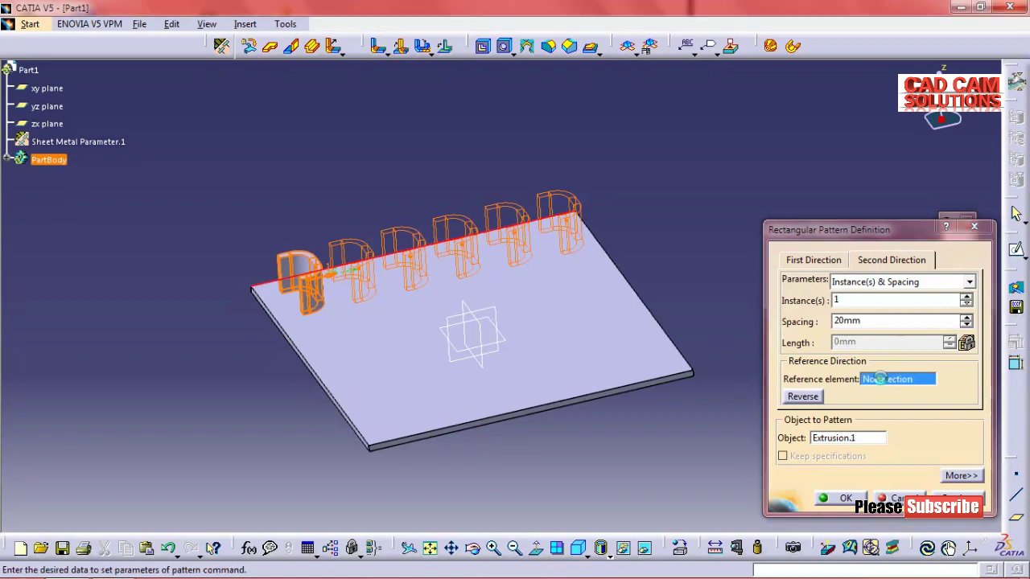
click(331, 396)
click(966, 296)
click(966, 296)
click(966, 296)
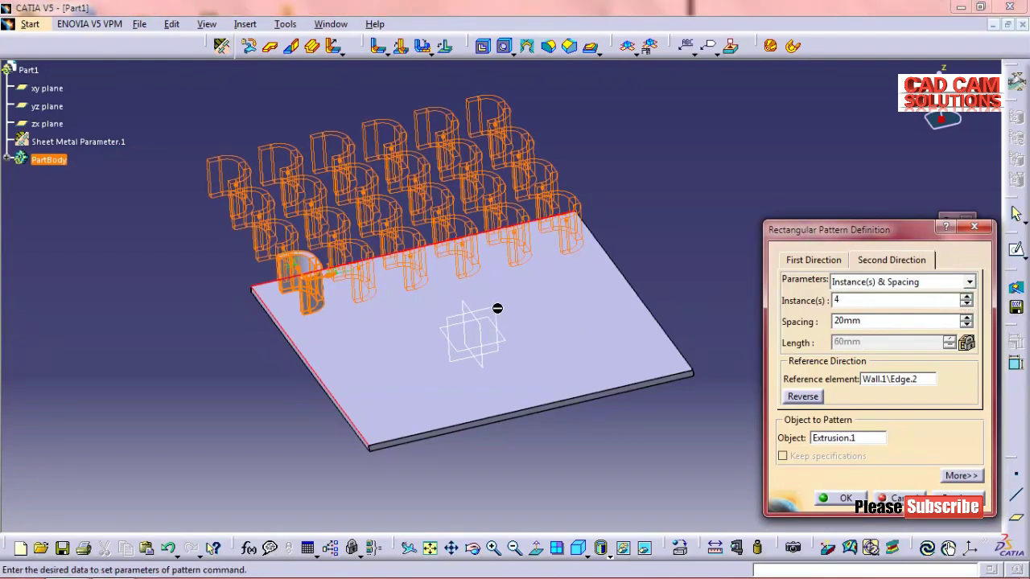
middle_drag(475, 368, 602, 340)
middle_drag(395, 356, 374, 423)
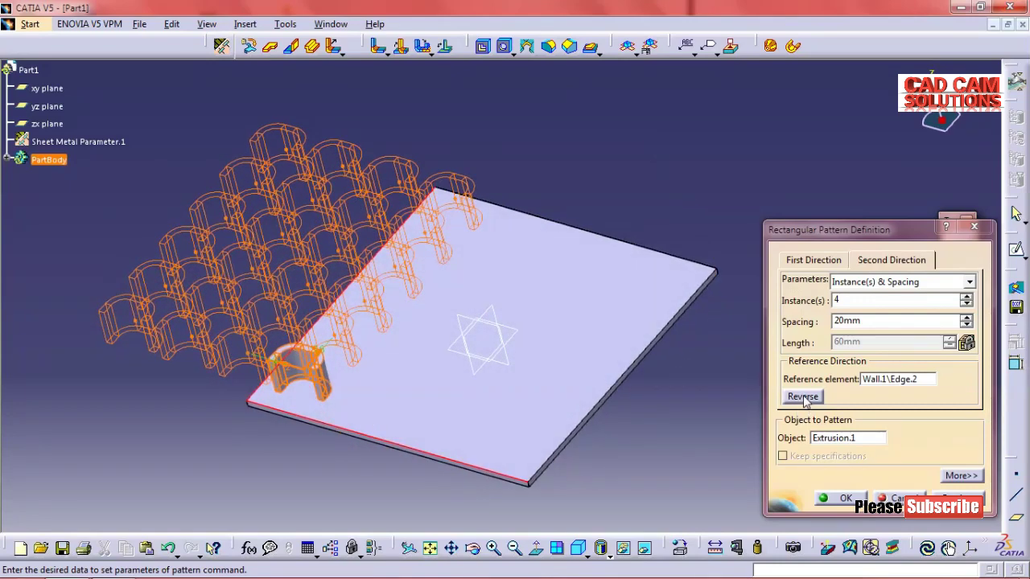
click(802, 396)
Widen the row spacing to 24 mm and create the 6 × 4 pattern.
middle_drag(572, 464, 611, 451)
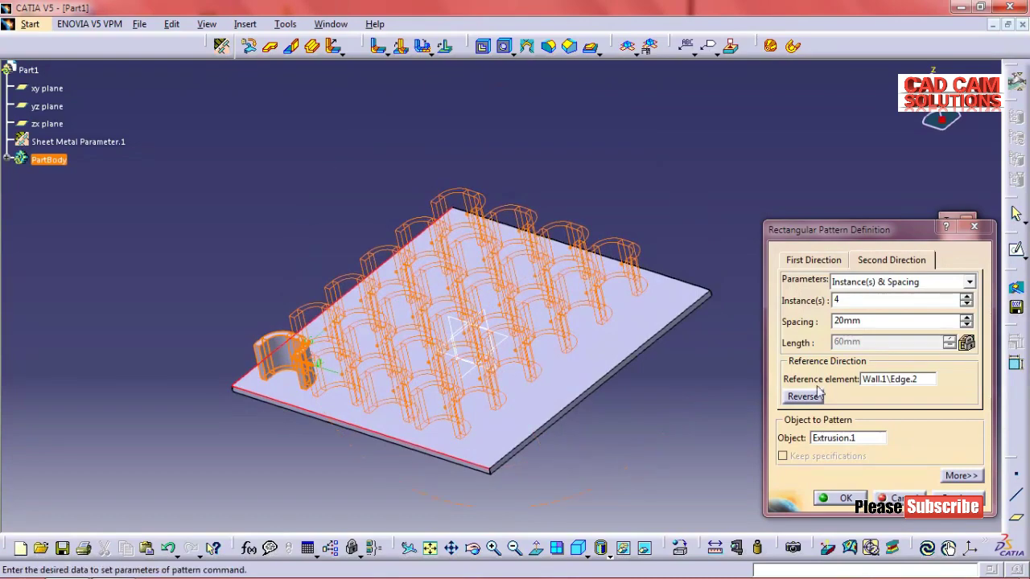
click(966, 317)
click(966, 318)
click(966, 318)
click(966, 317)
mouse_move(593, 484)
middle_down()
mouse_move(475, 517)
mouse_move(528, 299)
mouse_move(560, 379)
mouse_move(517, 227)
mouse_move(586, 178)
middle_up()
mouse_move(552, 391)
middle_down()
mouse_move(314, 349)
mouse_move(464, 350)
mouse_move(443, 419)
middle_up()
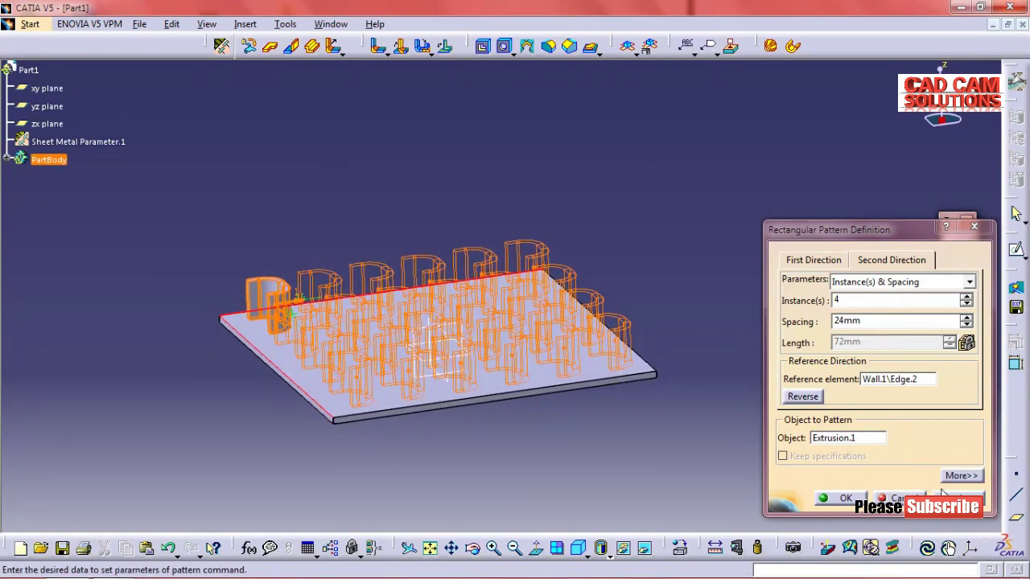
click(837, 498)
mouse_move(653, 231)
middle_down()
mouse_move(511, 328)
mouse_move(680, 317)
mouse_move(740, 298)
middle_up()
click(965, 281)
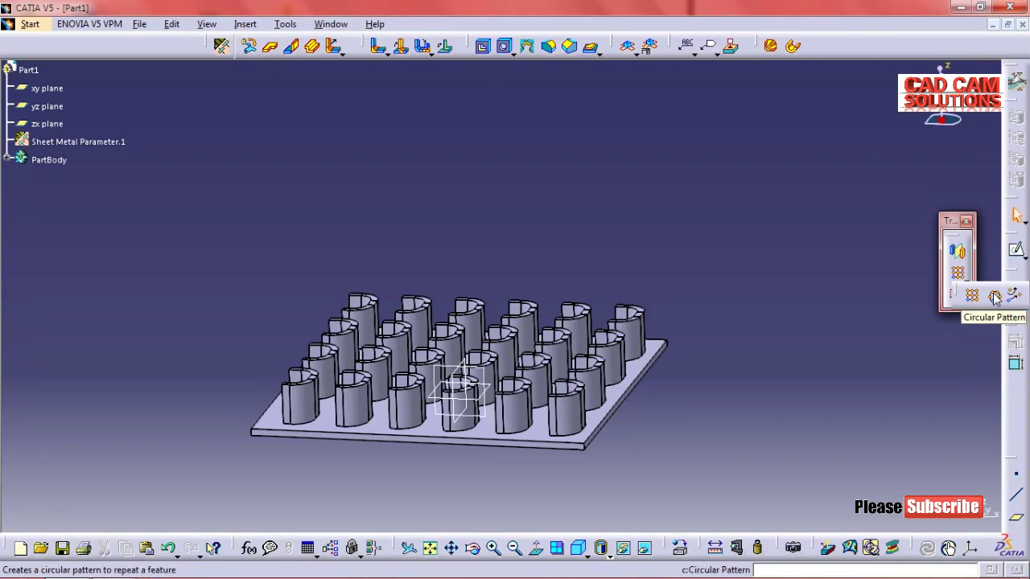
Delete Rectangular pattern.1 from PartBody, leaving only the original extrusion on the plate.
click(1012, 296)
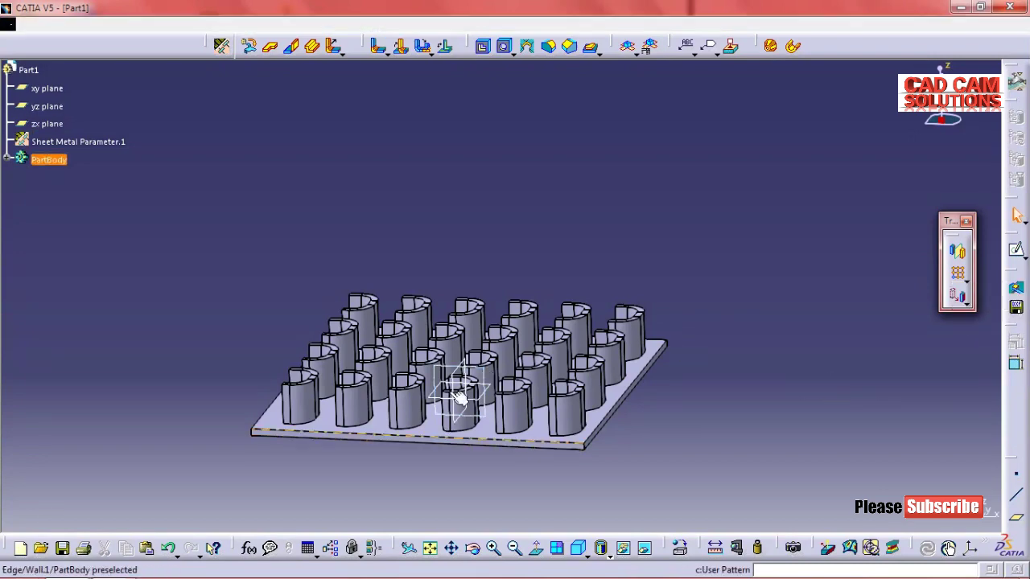
middle_drag(457, 395, 252, 299)
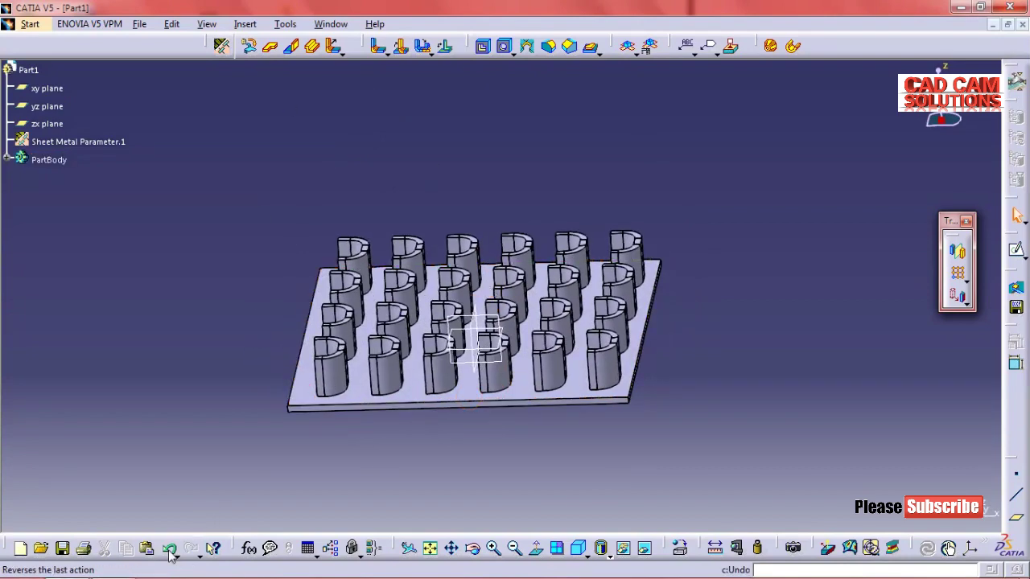
click(7, 160)
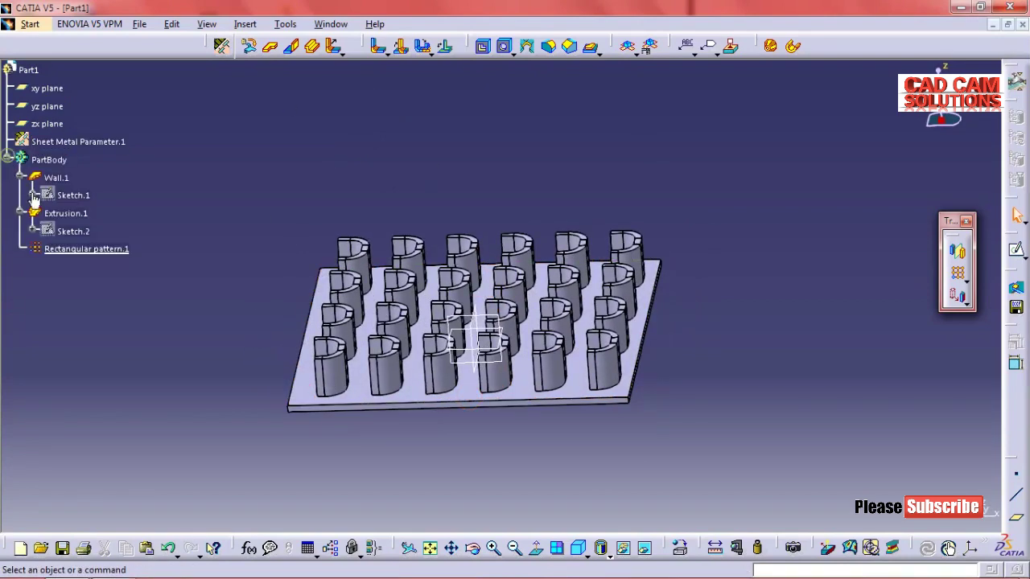
right_click(70, 253)
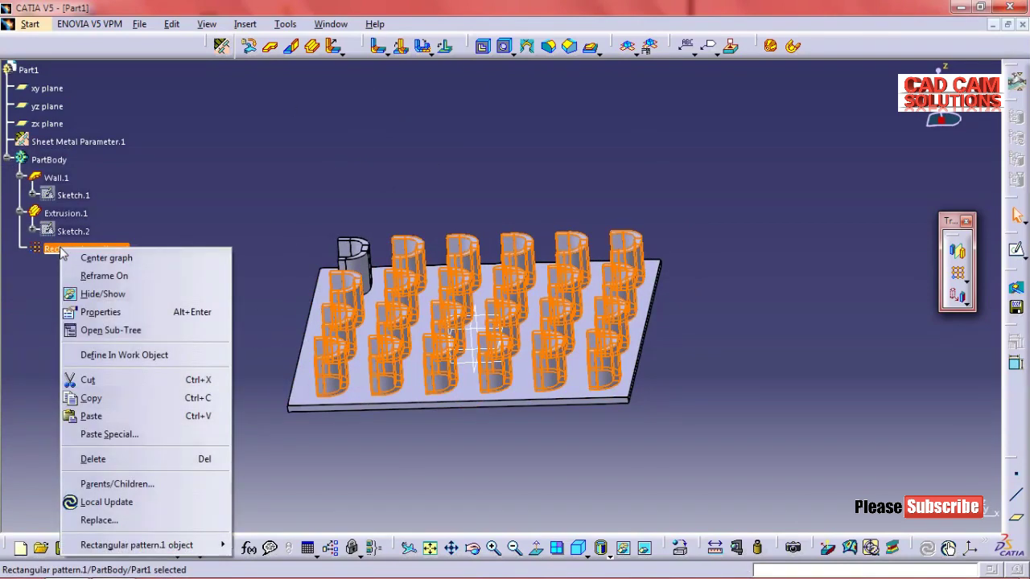
click(99, 459)
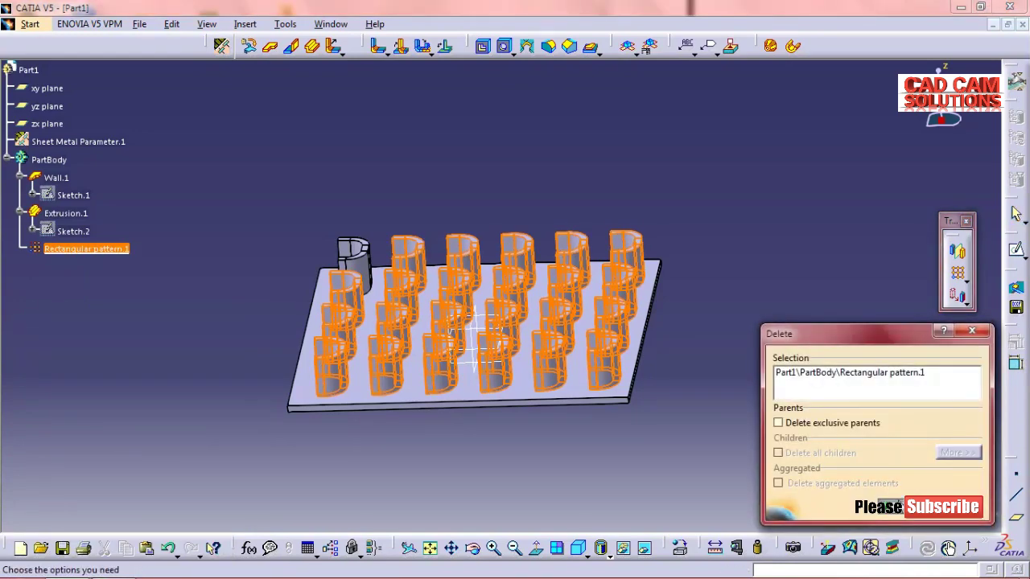
click(900, 507)
mouse_move(809, 363)
middle_down()
mouse_move(495, 354)
mouse_move(499, 329)
middle_up()
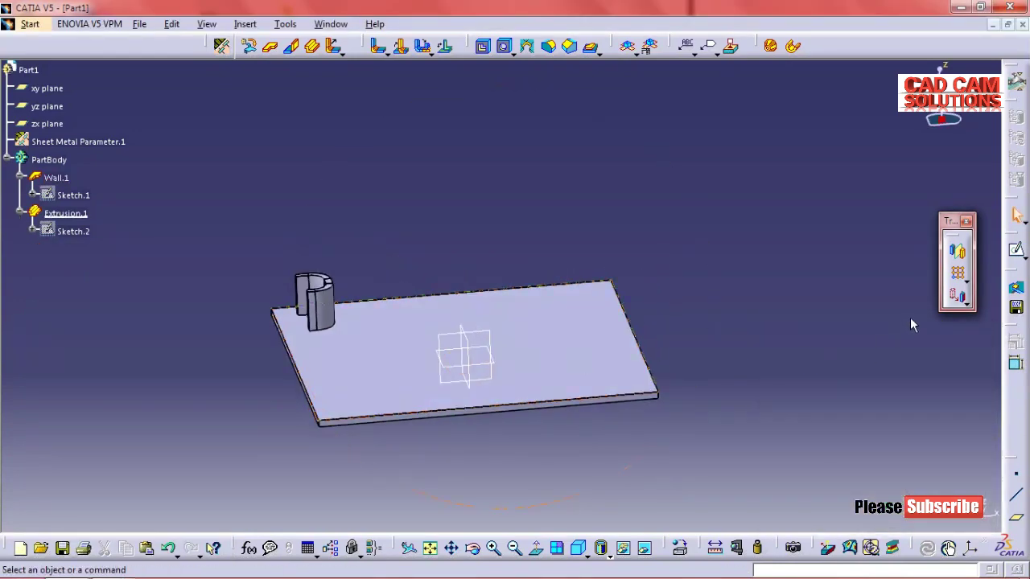
click(965, 280)
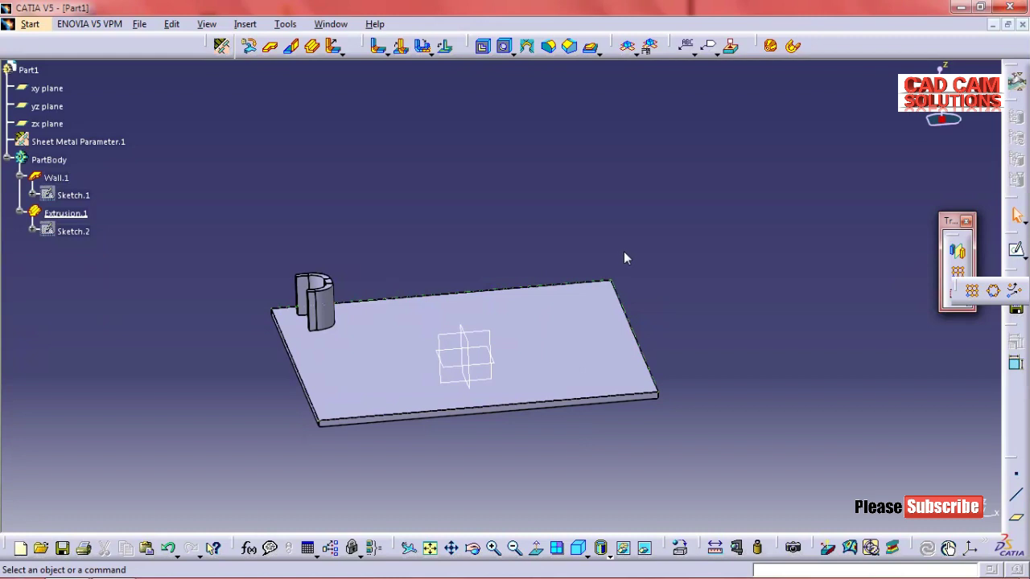
Start a new sketch on the plate face and pick the Point tool.
click(1015, 293)
click(567, 324)
click(1015, 252)
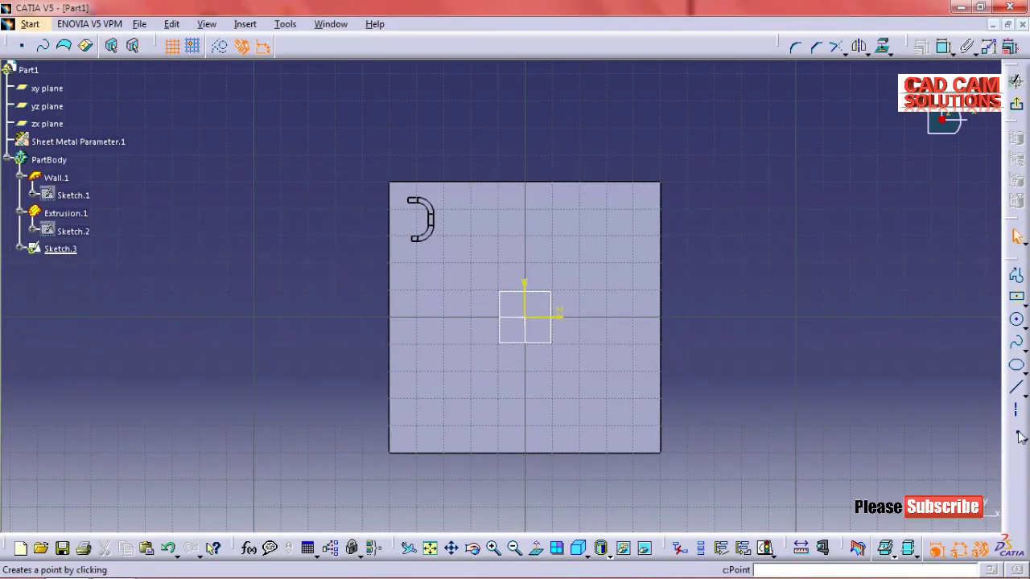
click(1018, 437)
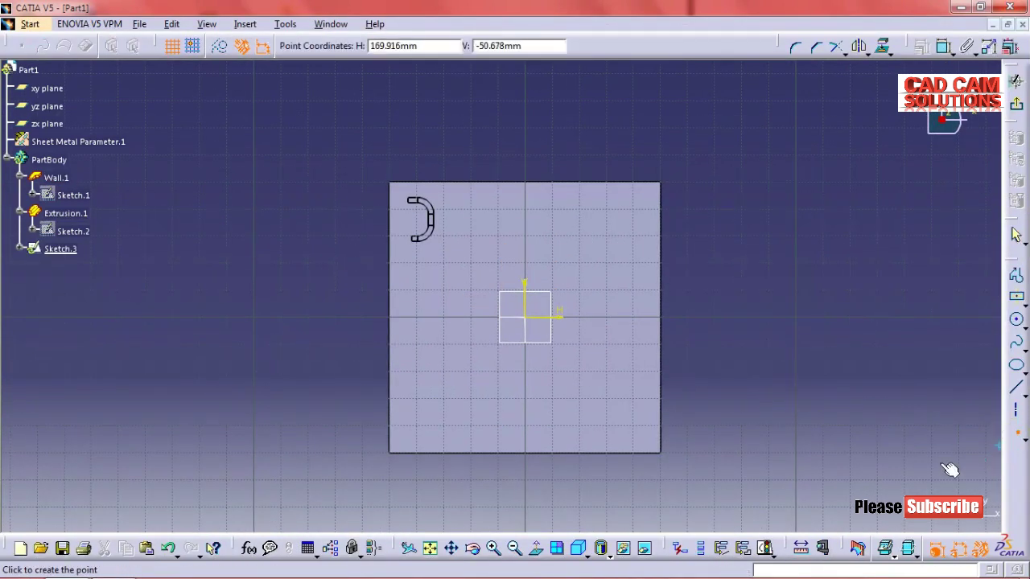
Place scattered points across the plate face, then exit the sketch to 3D.
click(486, 226)
click(609, 292)
click(1017, 435)
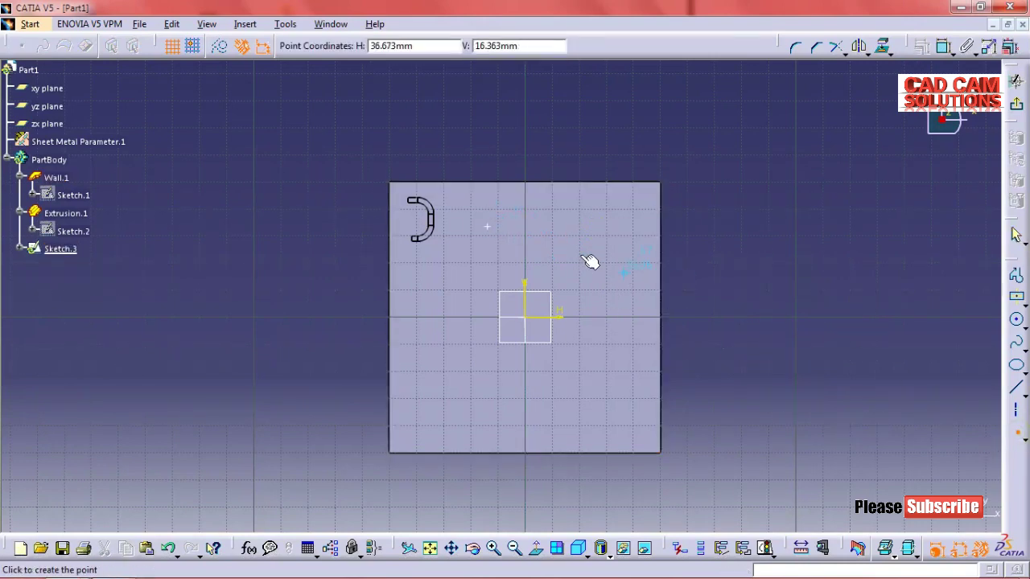
click(566, 226)
click(592, 371)
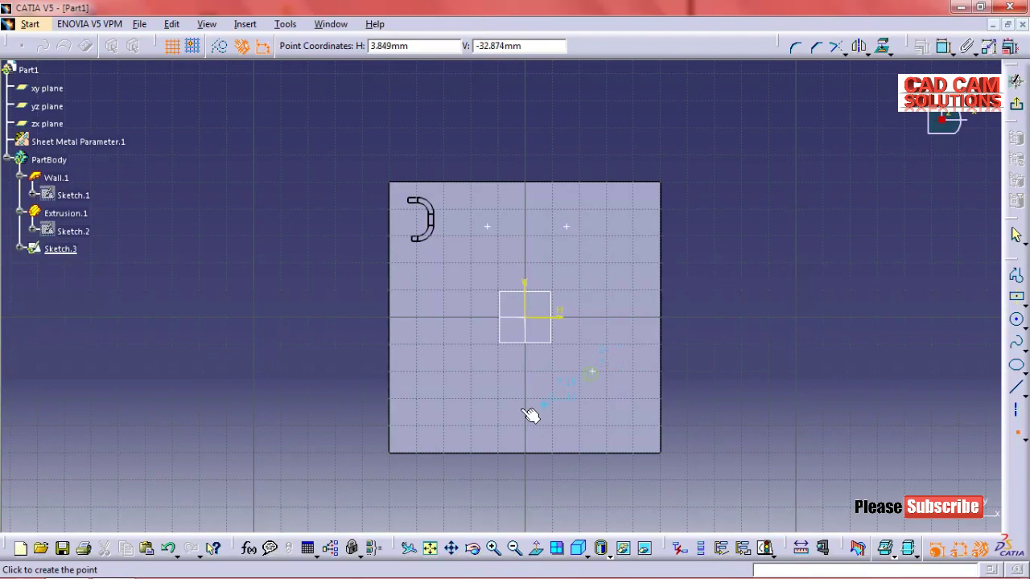
click(459, 412)
click(617, 280)
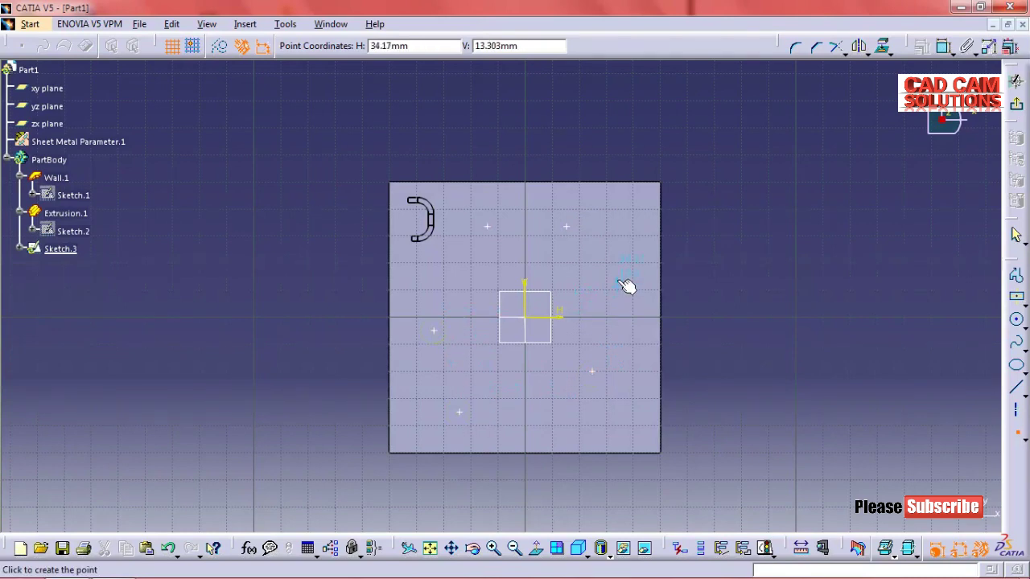
click(481, 280)
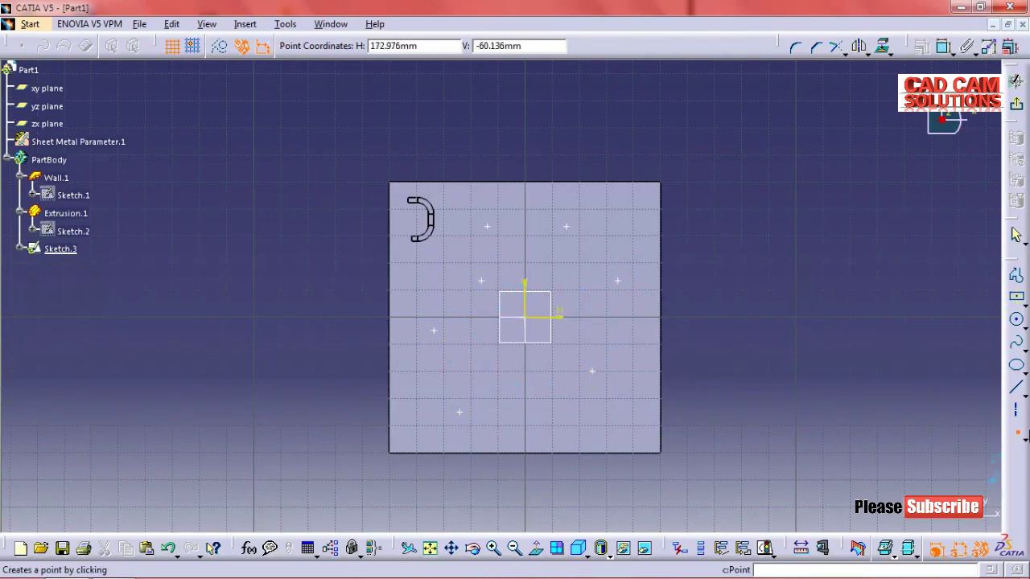
click(1015, 105)
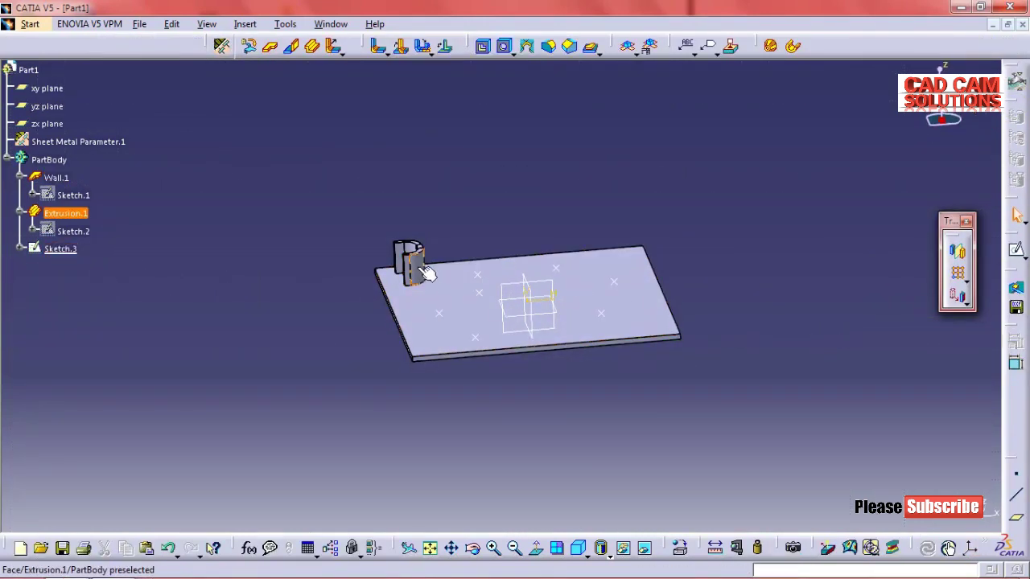
Create User pattern.1 copying Extrusion.1 onto the points of Sketch.3.
middle_drag(713, 358, 696, 376)
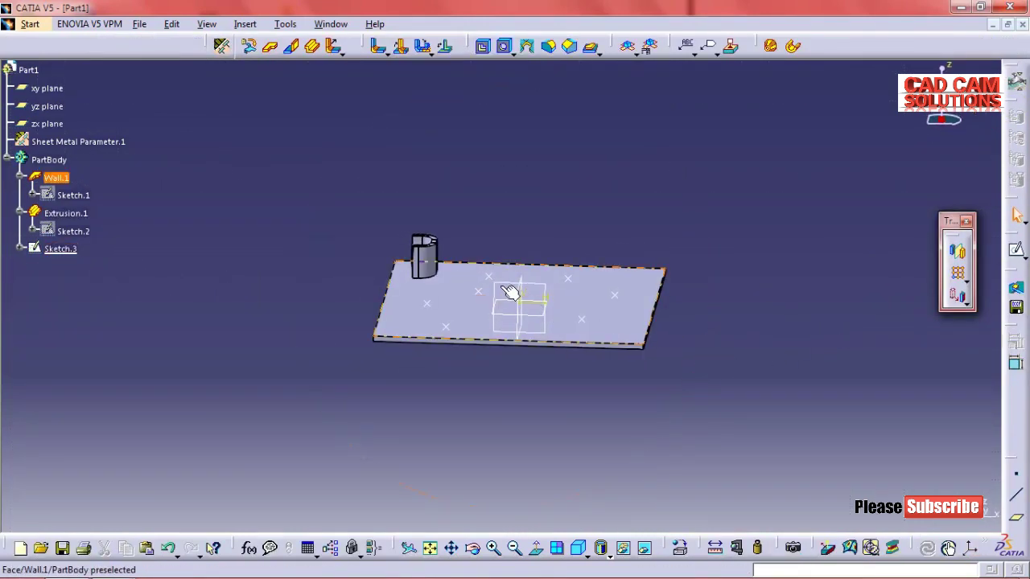
middle_drag(494, 356, 732, 347)
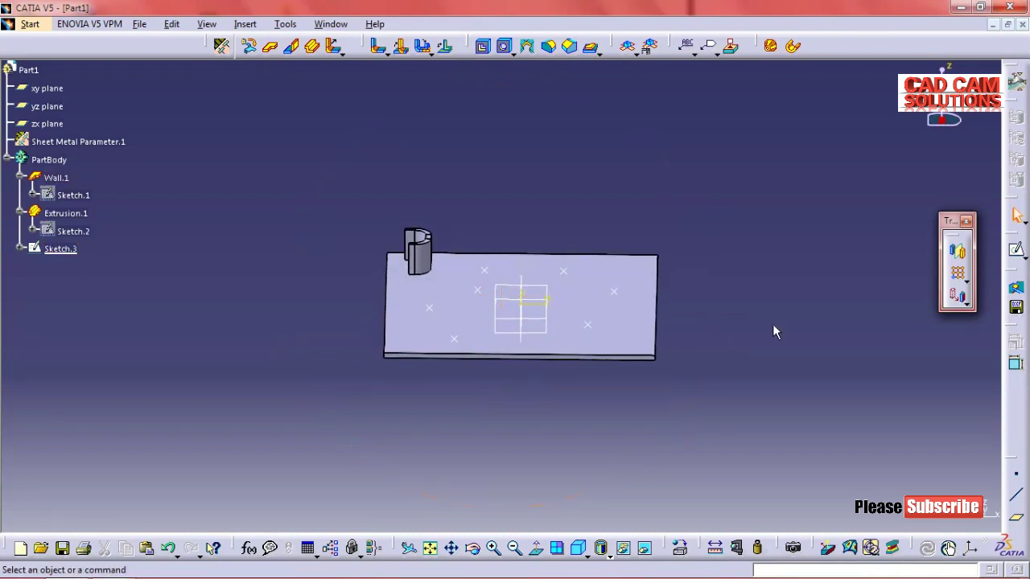
click(966, 279)
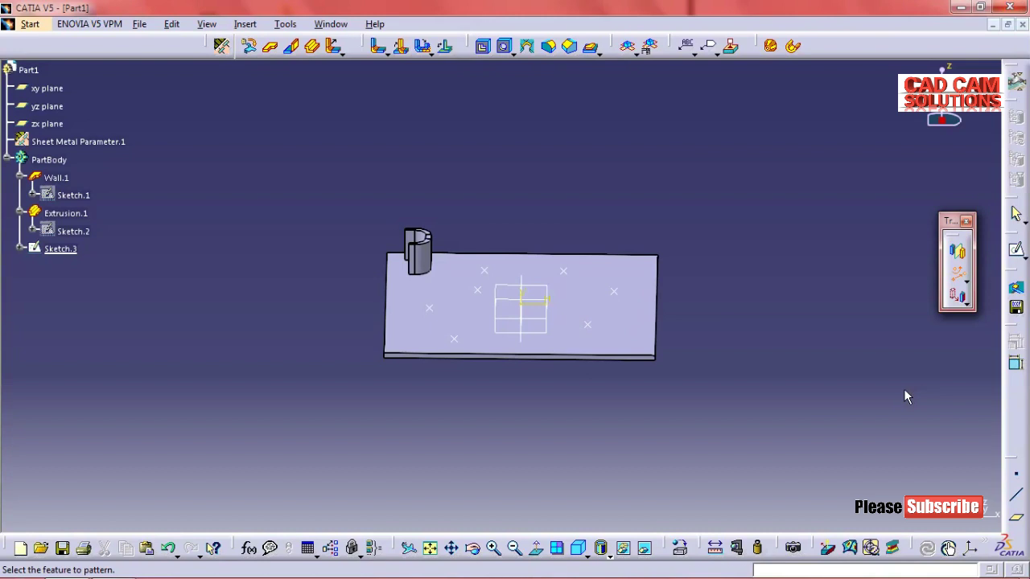
middle_drag(740, 448, 588, 374)
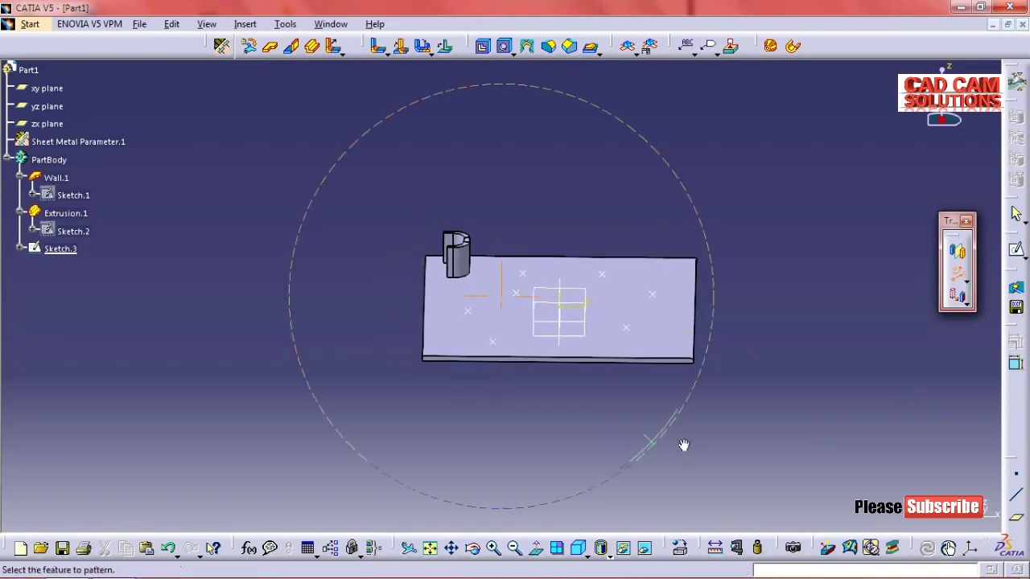
click(445, 259)
middle_drag(613, 413, 620, 362)
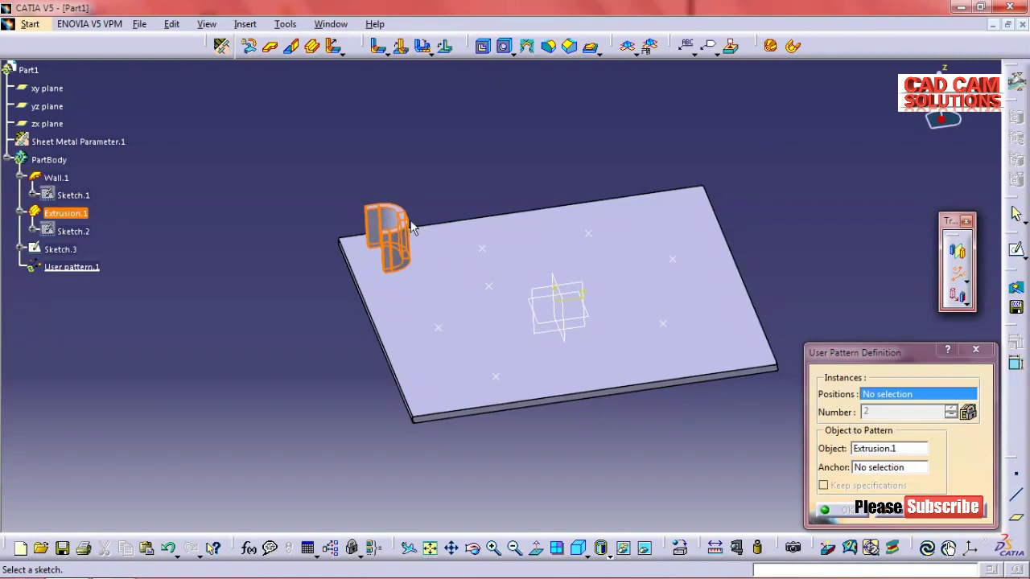
click(867, 393)
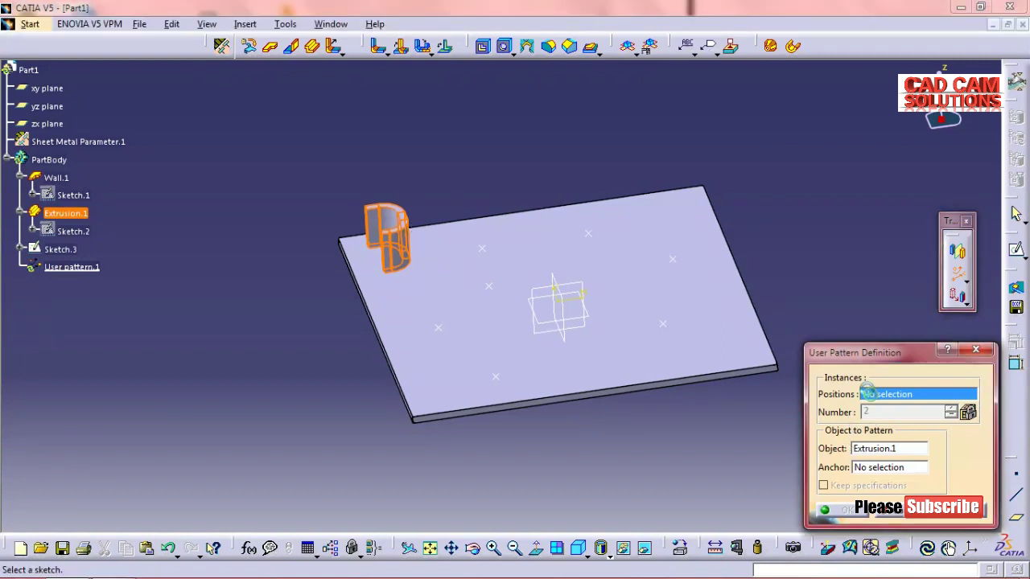
click(673, 262)
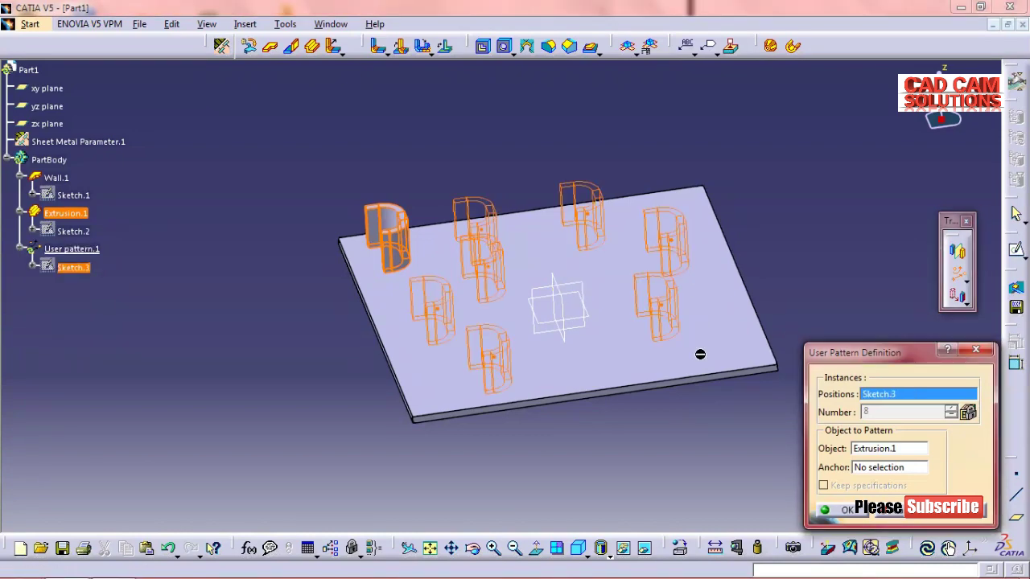
middle_drag(689, 428, 672, 407)
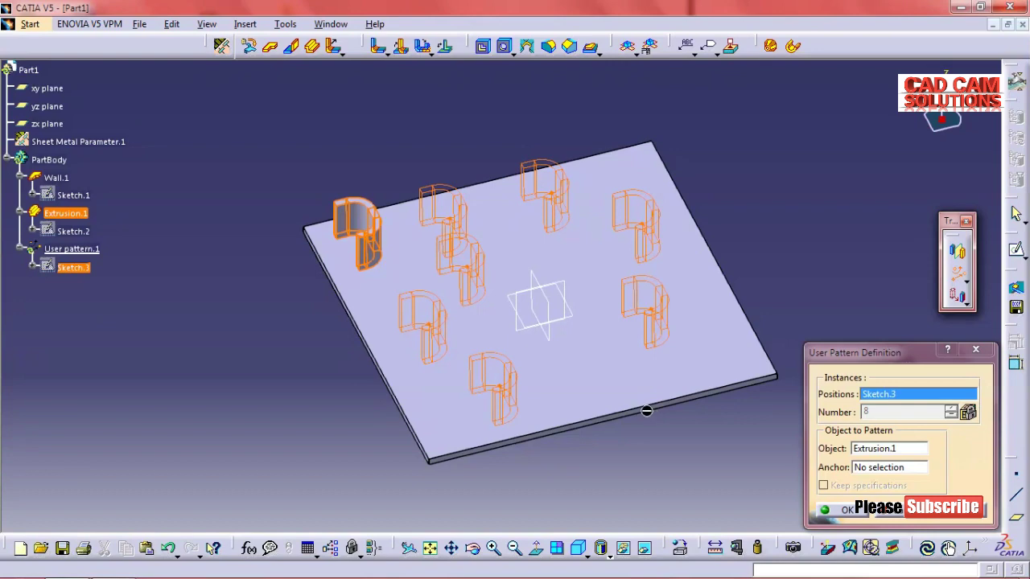
click(846, 509)
mouse_move(703, 418)
middle_down()
mouse_move(616, 409)
mouse_move(549, 448)
middle_up()
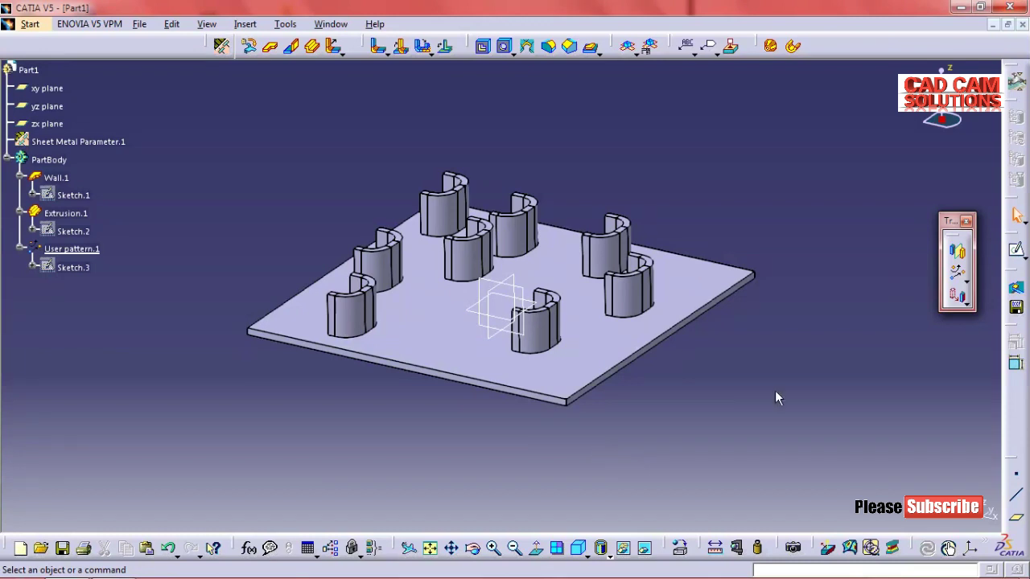
Close Part1 without saving and start a new Generative Sheetmetal Design part.
click(963, 298)
click(1019, 24)
click(548, 330)
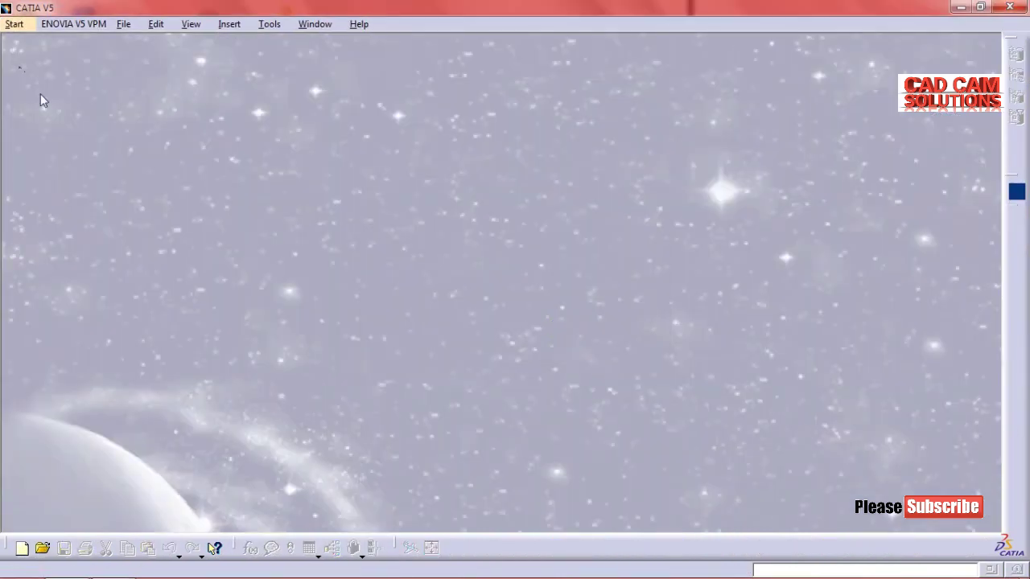
click(14, 25)
mouse_move(58, 60)
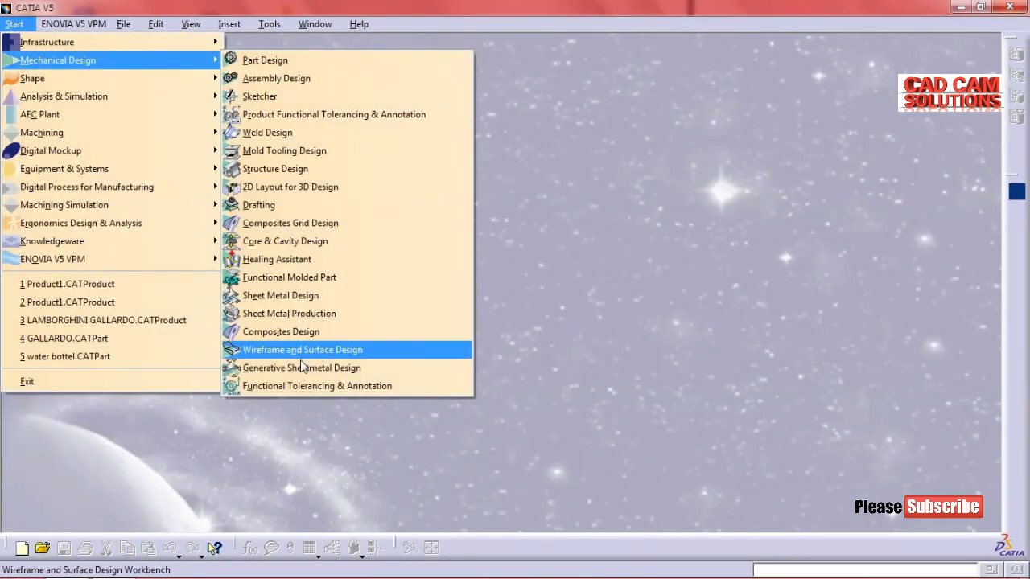
click(302, 368)
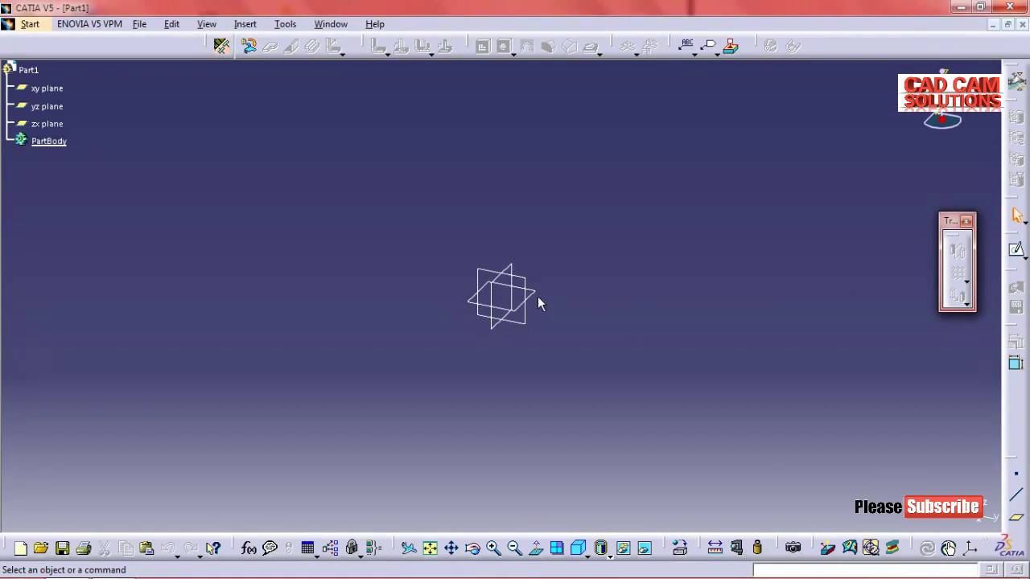
Sketch a 100 mm diameter circle centred at the origin on the xy plane.
click(534, 293)
click(1016, 252)
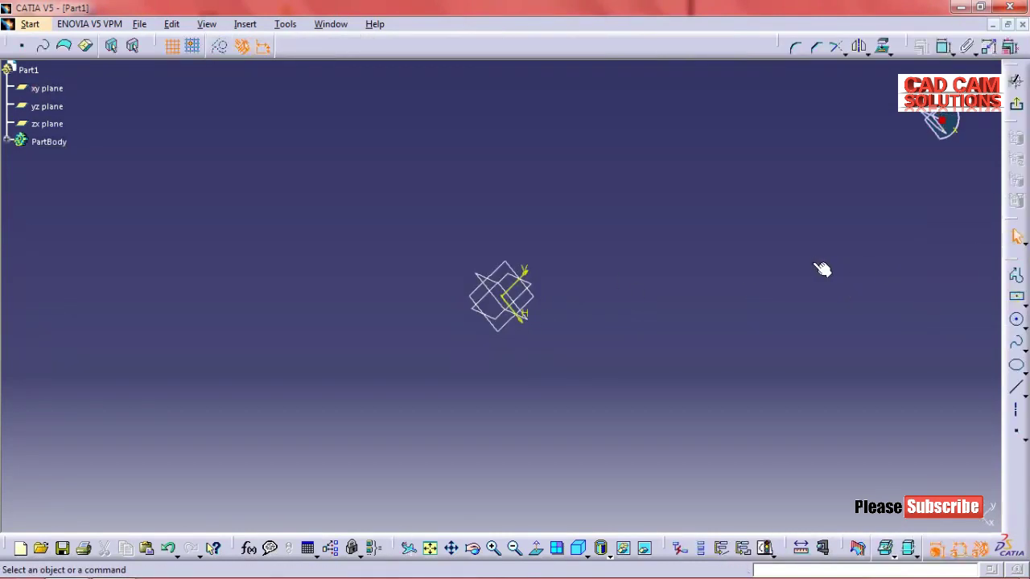
click(1017, 320)
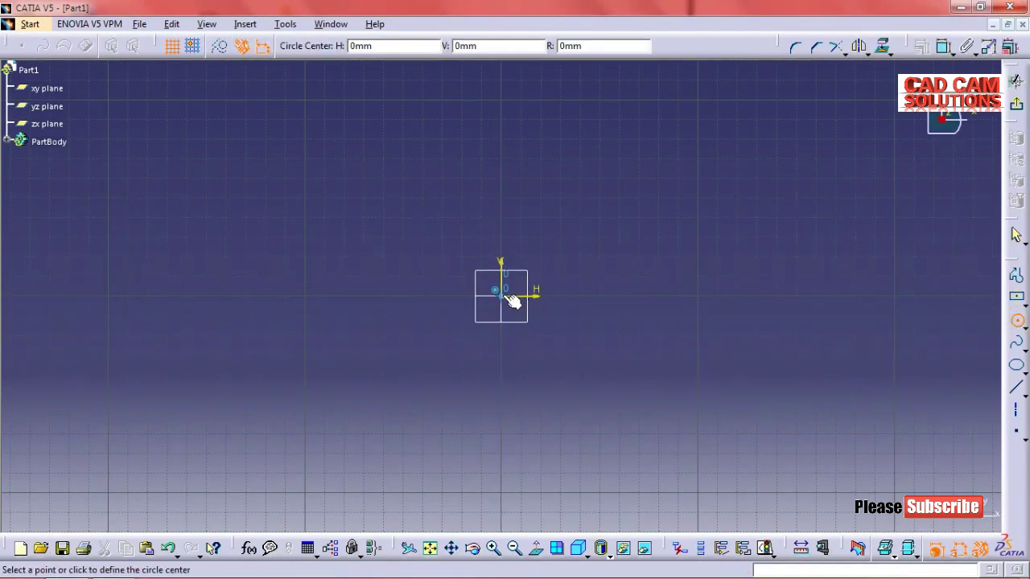
click(502, 296)
click(504, 190)
click(926, 49)
click(620, 163)
double_click(626, 171)
text(1)
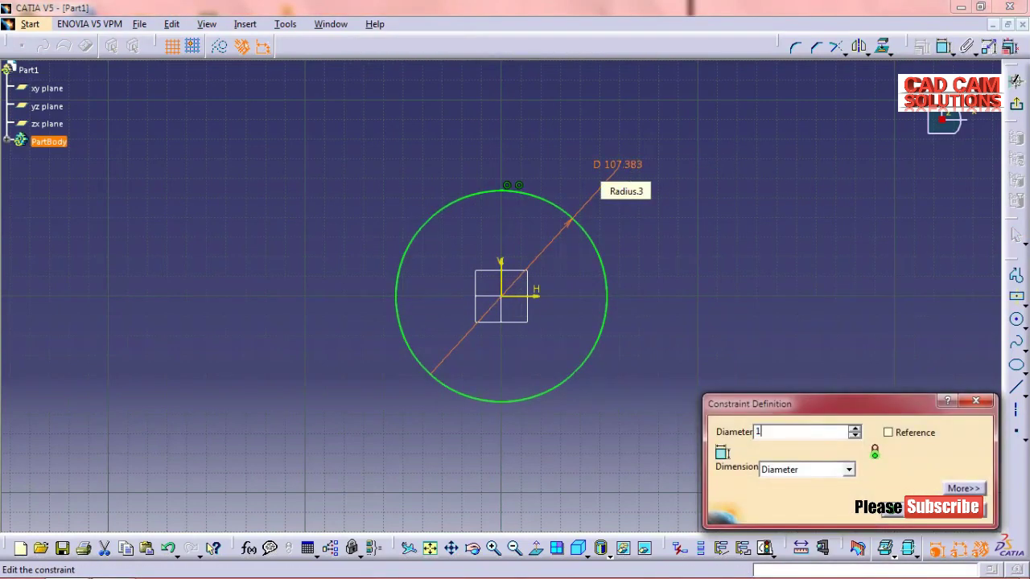
text(0)
key(Return)
click(681, 169)
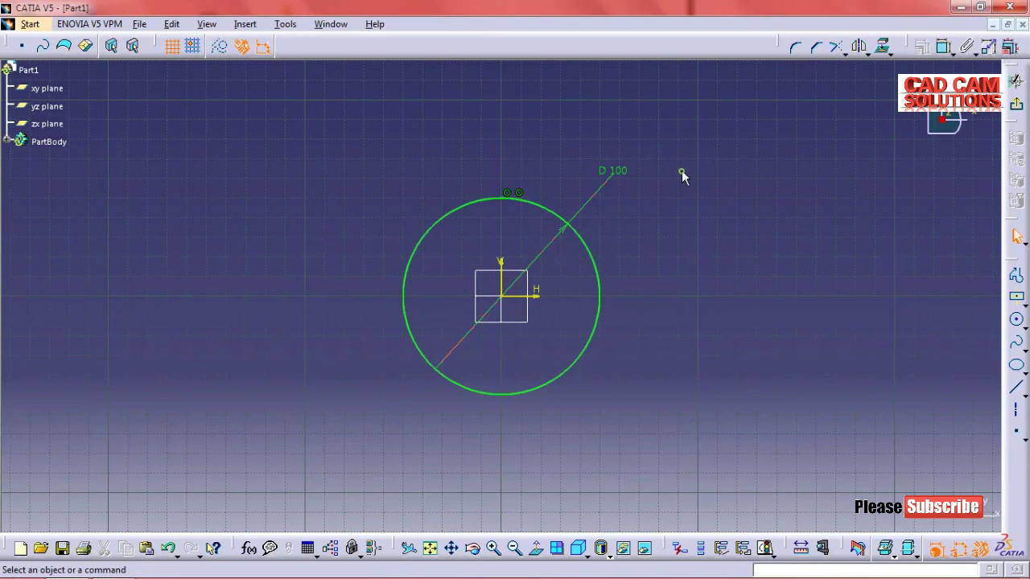
click(1016, 81)
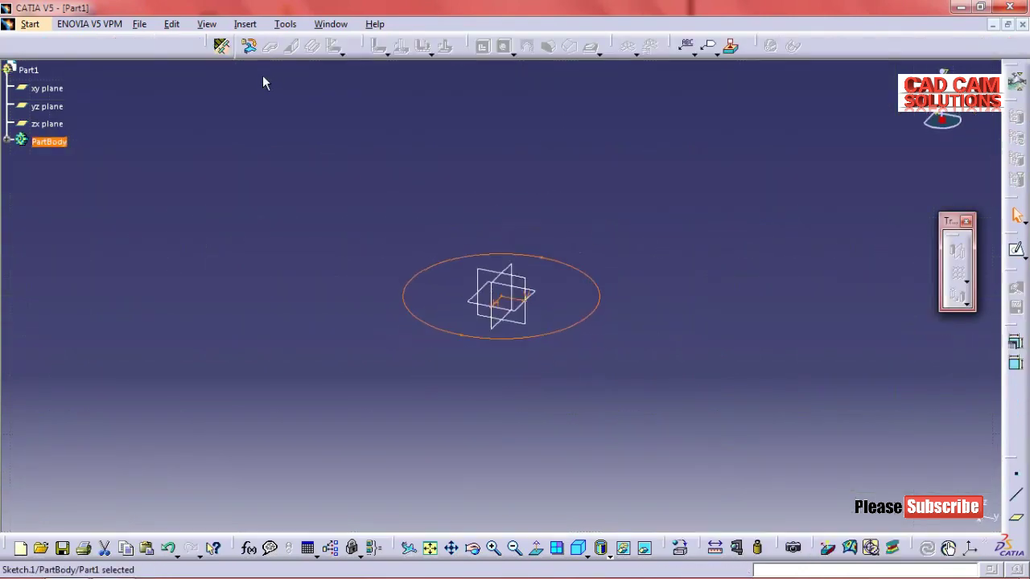
Set 2 mm thickness and 4 mm bend radius, then build Wall.1 from Sketch.1.
click(222, 46)
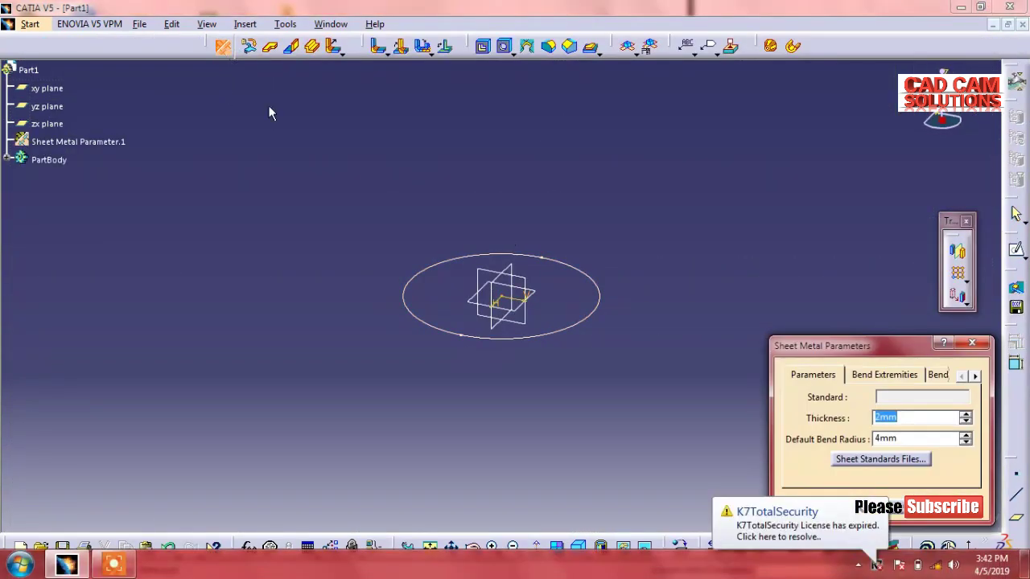
click(907, 515)
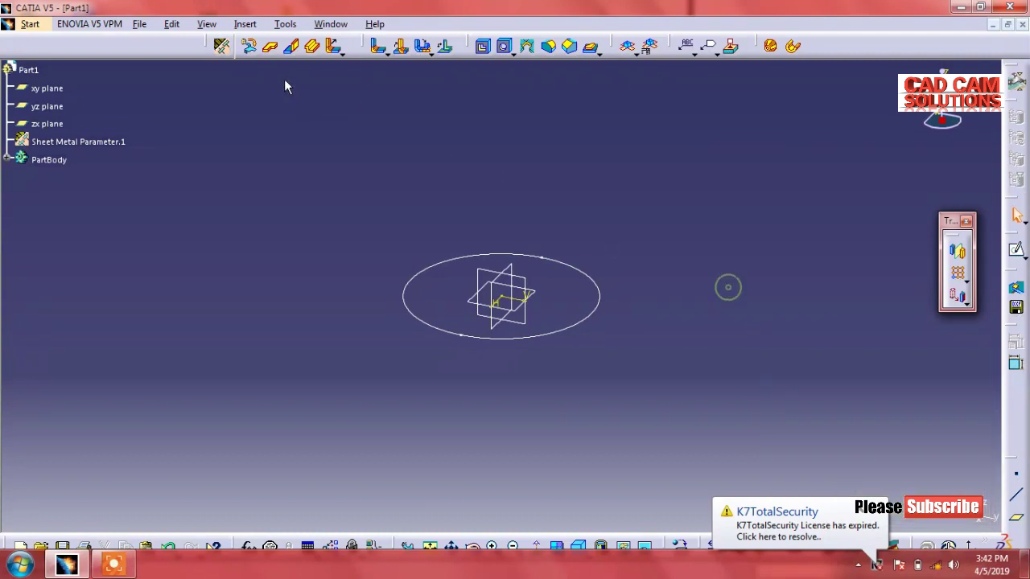
click(269, 46)
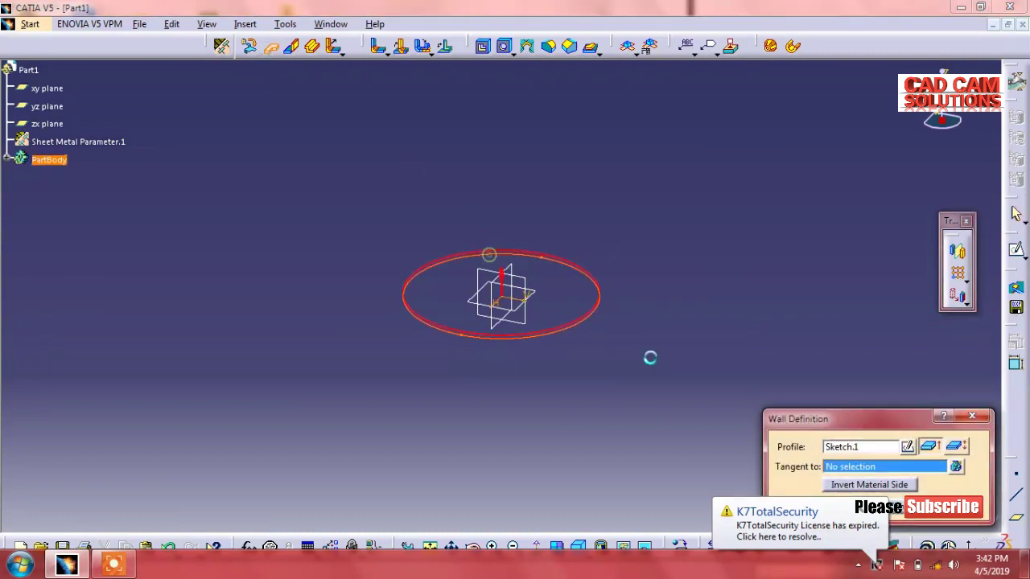
click(874, 513)
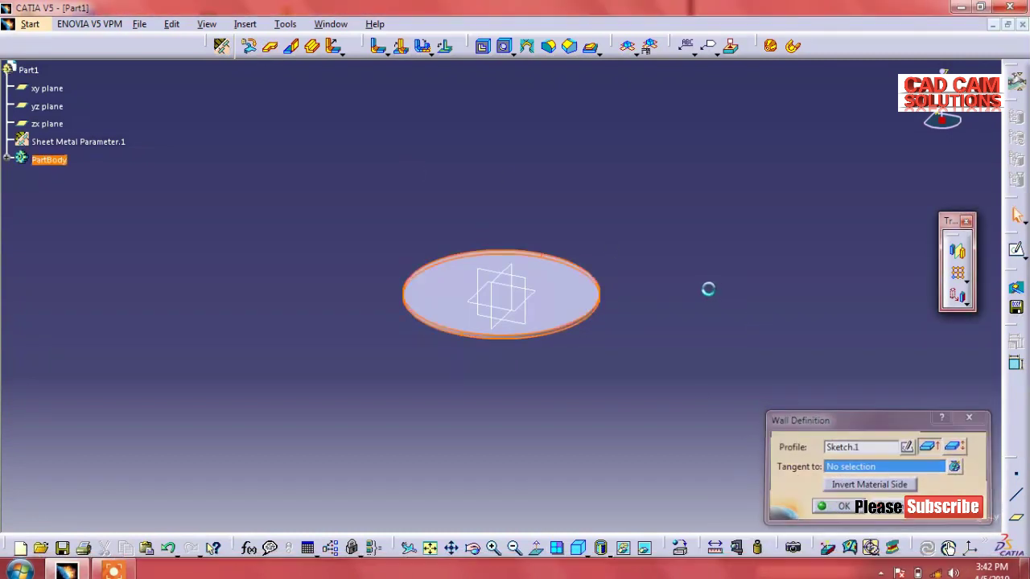
mouse_move(609, 287)
middle_down()
mouse_move(588, 270)
mouse_move(597, 298)
middle_up()
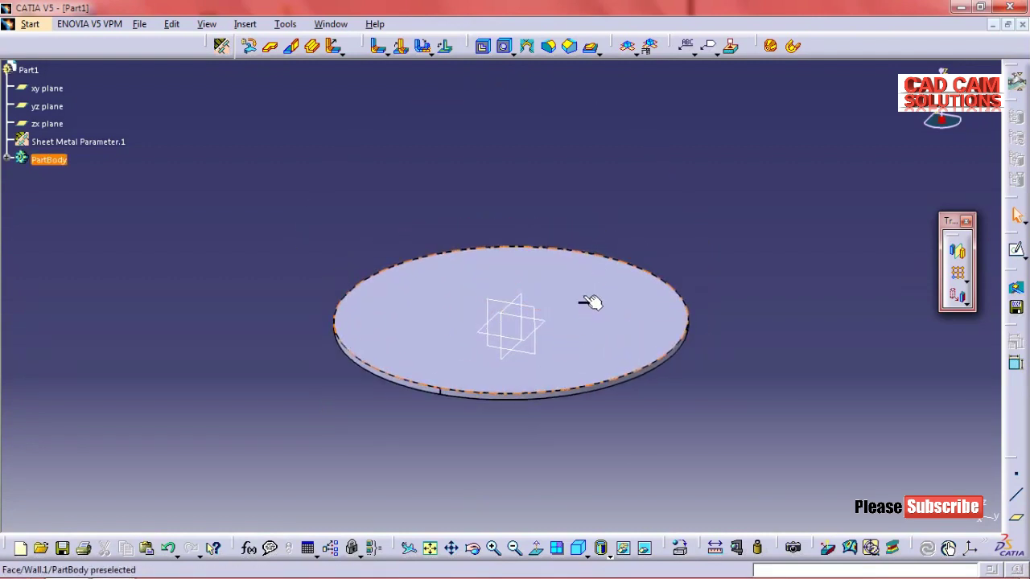
click(591, 298)
Sketch a circle on the disc face's vertical axis with a 4 mm diameter.
click(1015, 257)
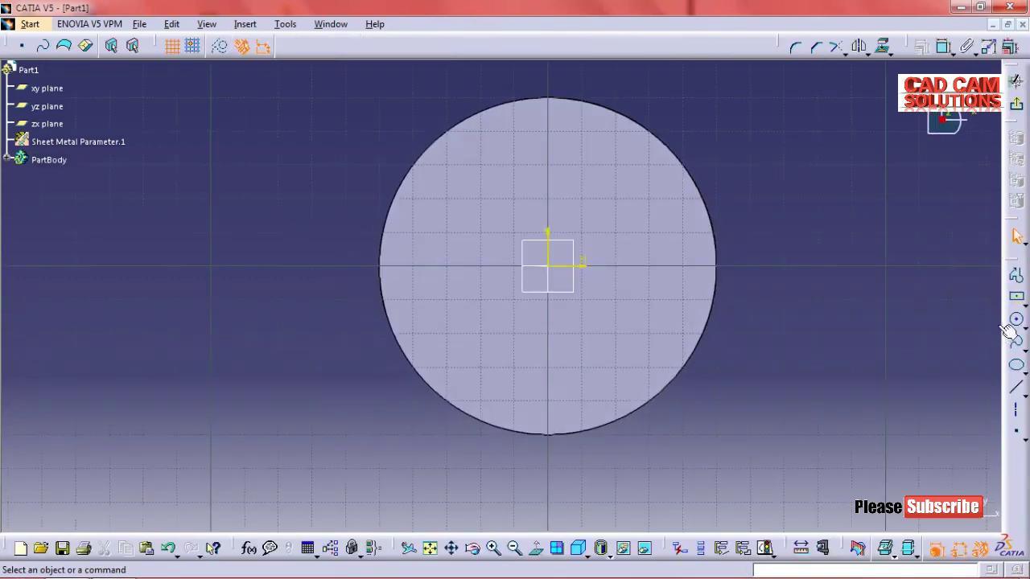
click(1016, 320)
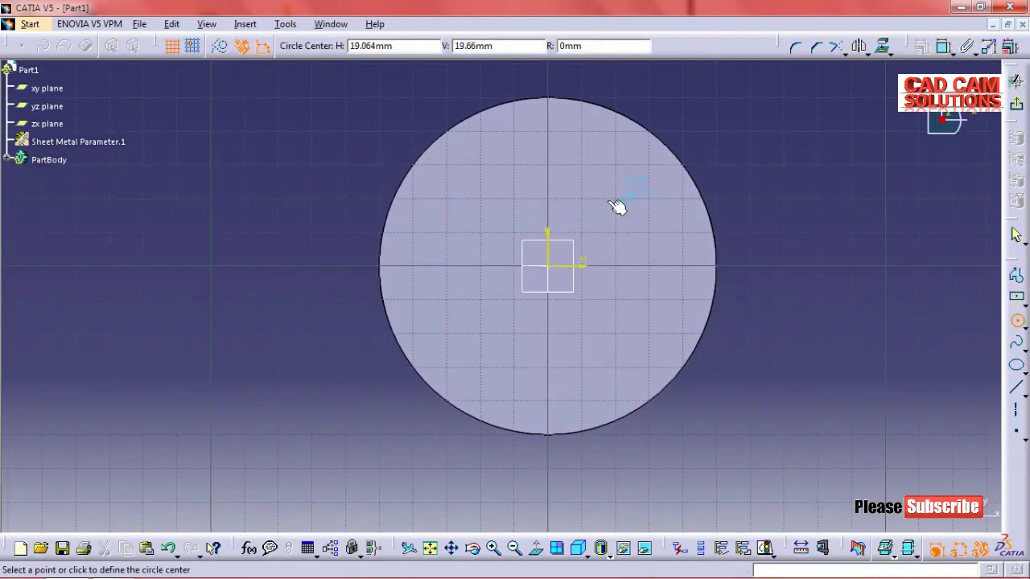
click(555, 224)
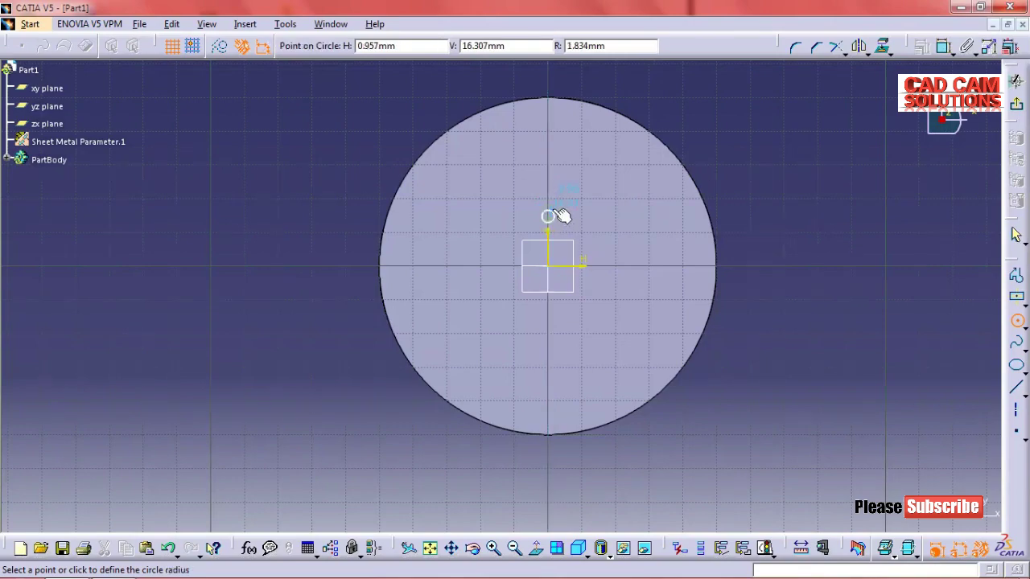
click(557, 214)
mouse_move(801, 236)
middle_down()
mouse_move(819, 186)
mouse_move(735, 202)
middle_up()
click(942, 46)
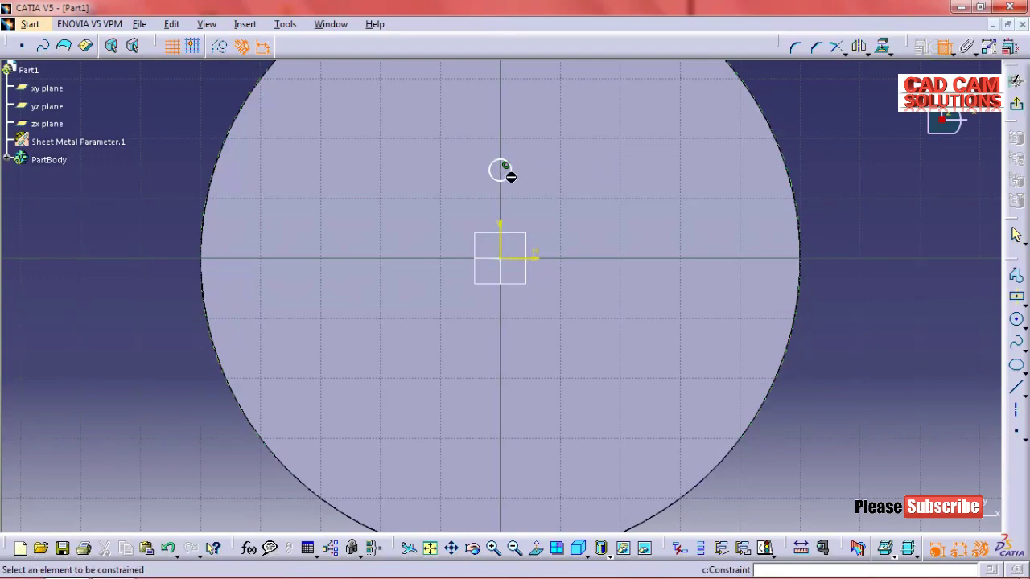
click(500, 170)
click(832, 144)
double_click(833, 144)
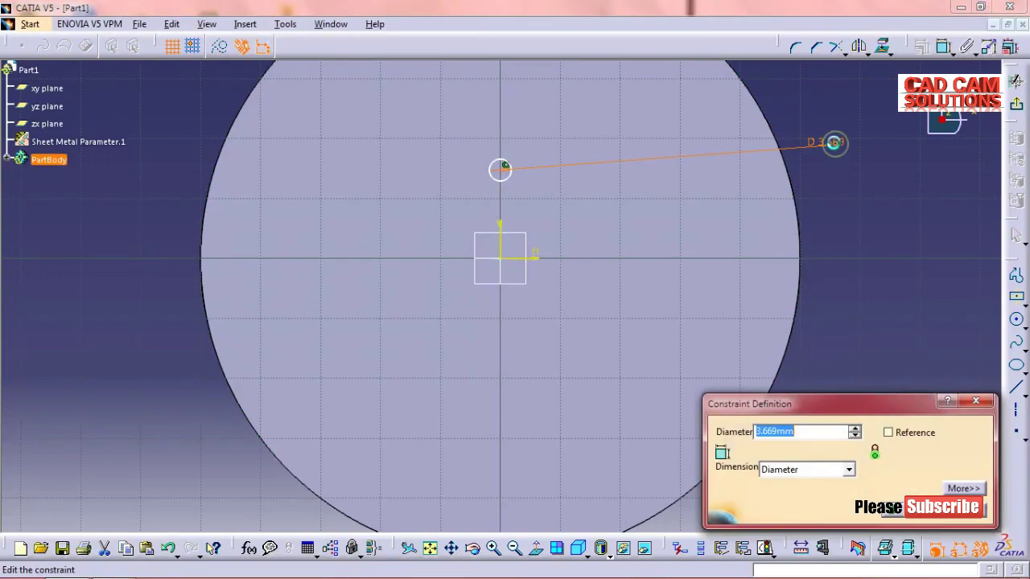
text(4)
key(Return)
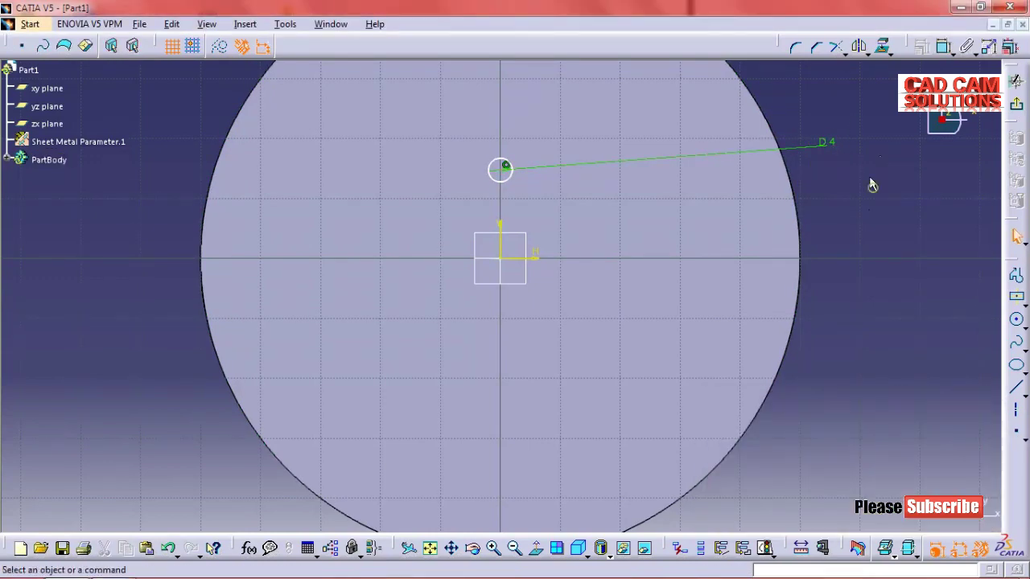
Dimension the circle's centre 14 mm from the horizontal axis and exit the sketch.
click(942, 46)
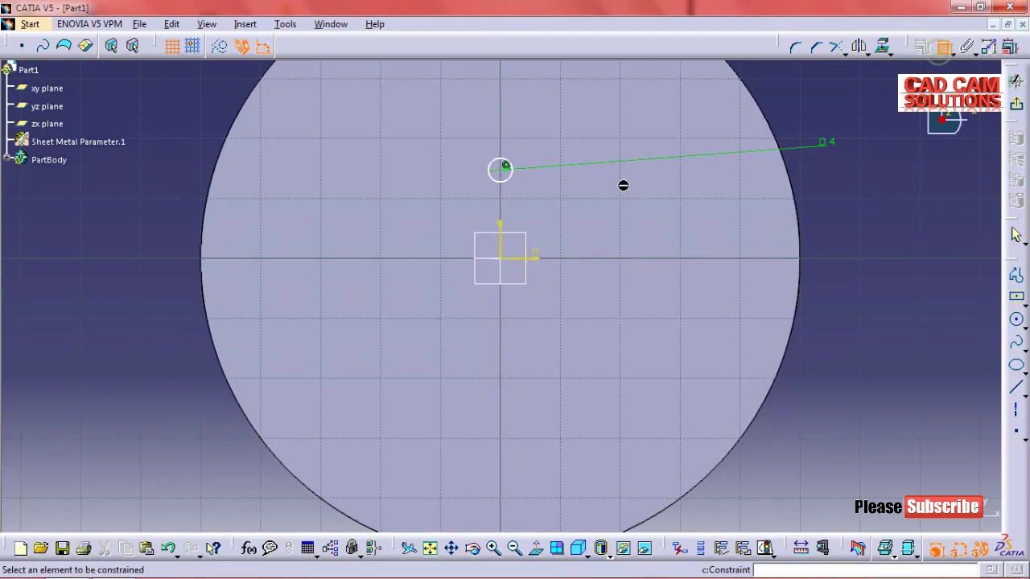
click(502, 169)
click(524, 262)
click(187, 206)
double_click(189, 209)
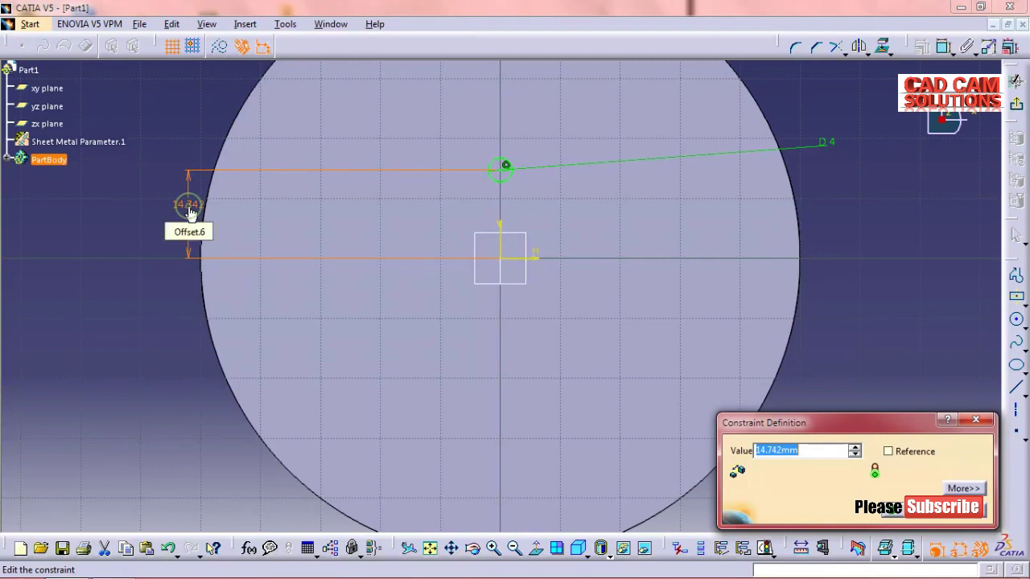
text(14)
key(Return)
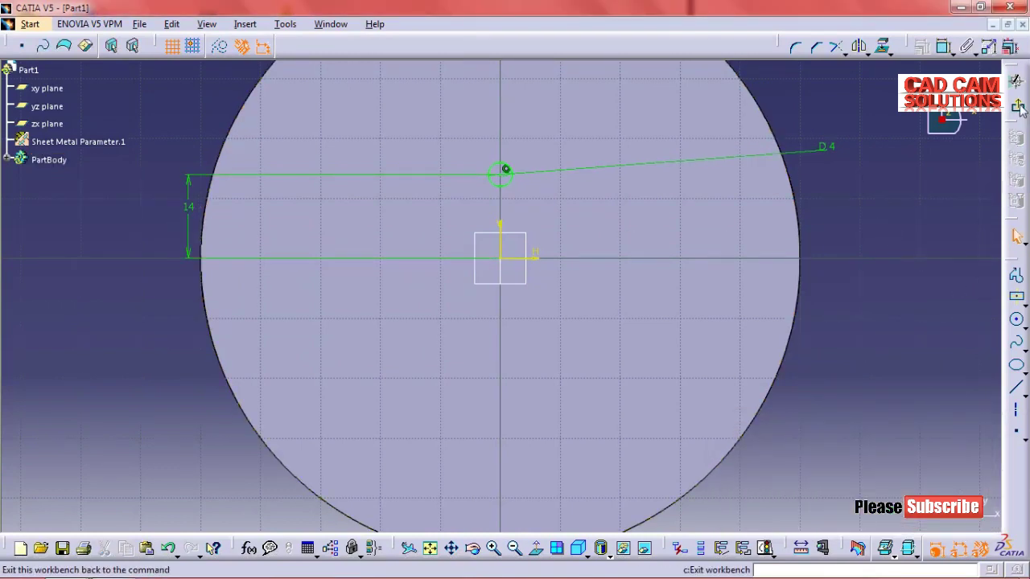
click(1015, 82)
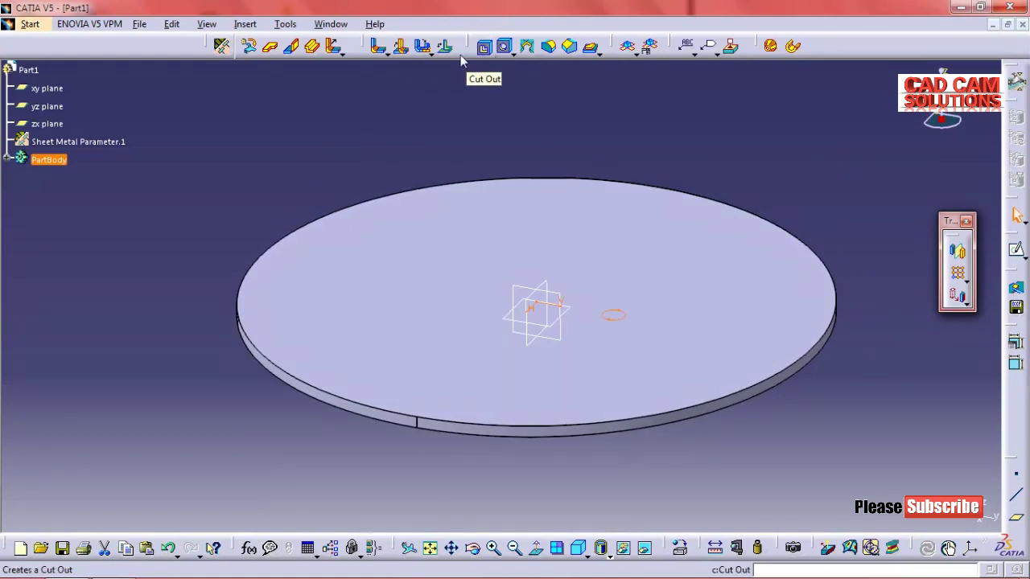
Cut Sketch.2's 4 mm circle through the disc as a Cut Out, Up to next.
click(243, 24)
mouse_move(266, 334)
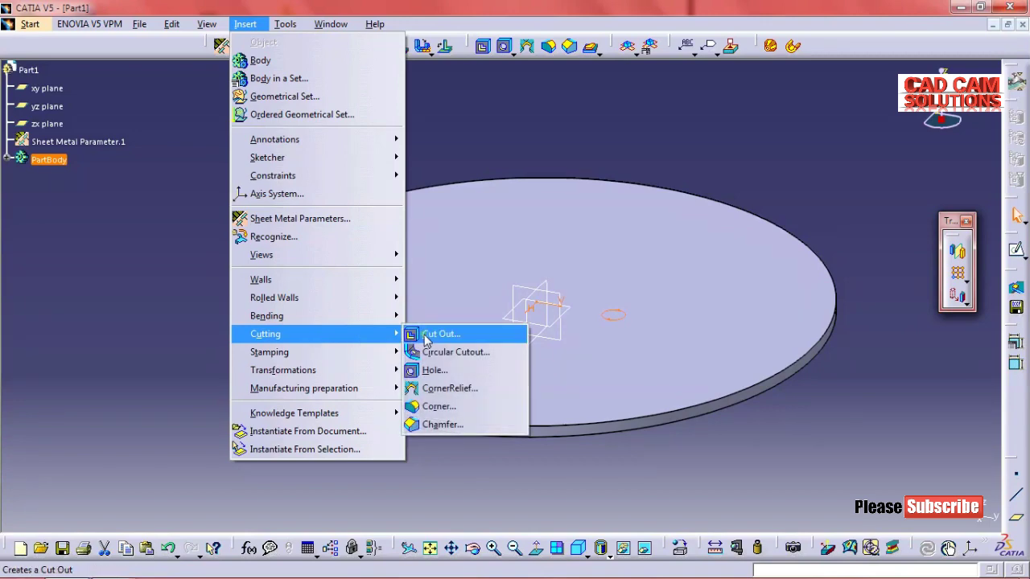
click(426, 338)
mouse_move(621, 326)
middle_down()
mouse_move(684, 324)
mouse_move(684, 236)
mouse_move(680, 329)
middle_up()
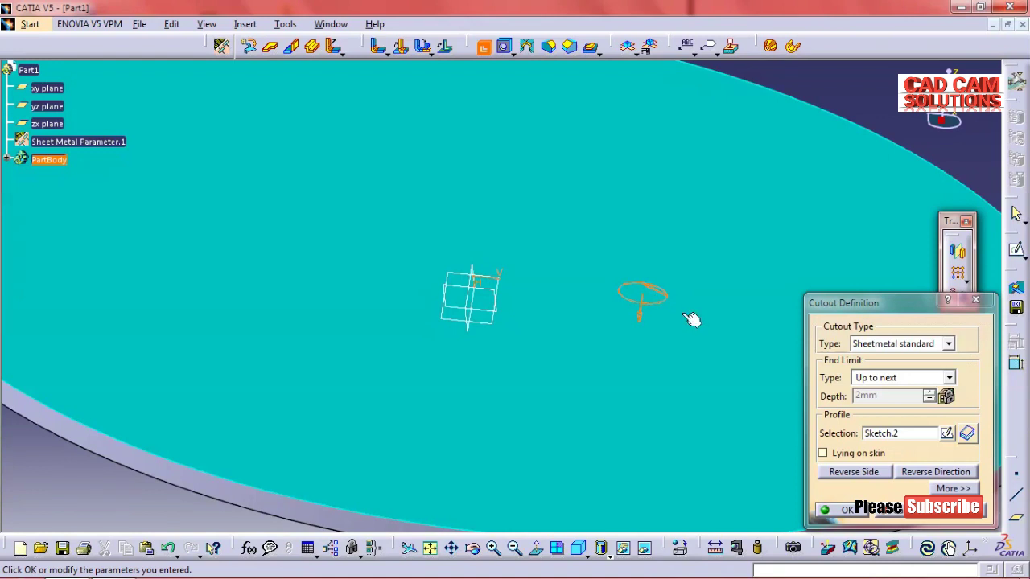
middle_drag(706, 329, 613, 296)
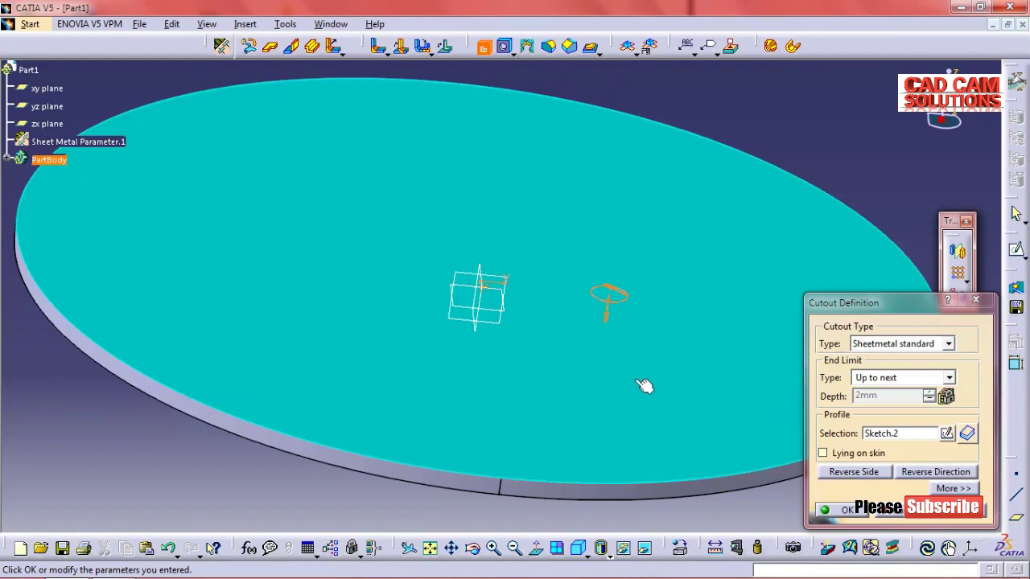
click(839, 511)
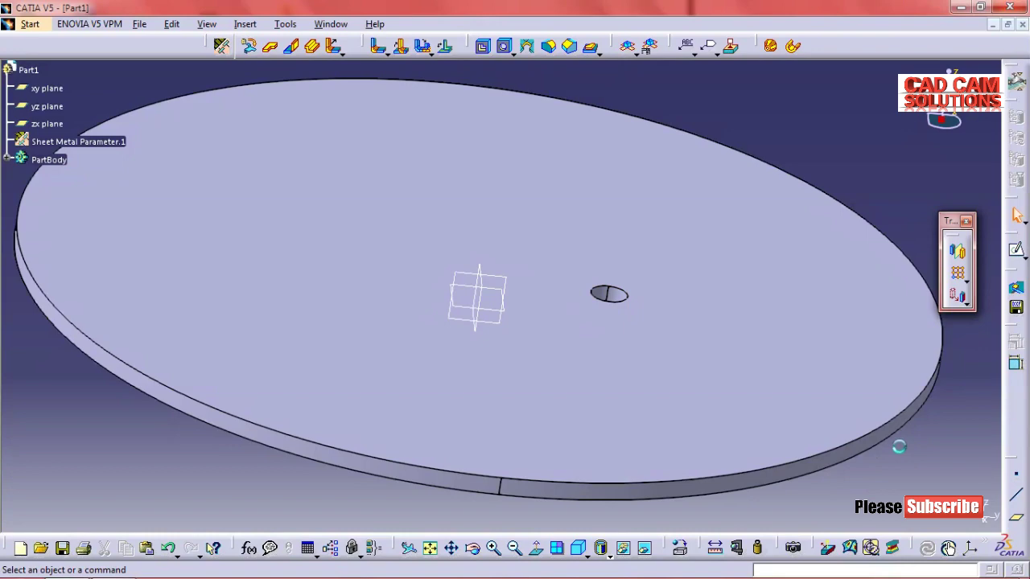
mouse_move(396, 243)
middle_down()
mouse_move(374, 306)
mouse_move(415, 362)
mouse_move(487, 394)
mouse_move(566, 351)
mouse_move(508, 358)
middle_up()
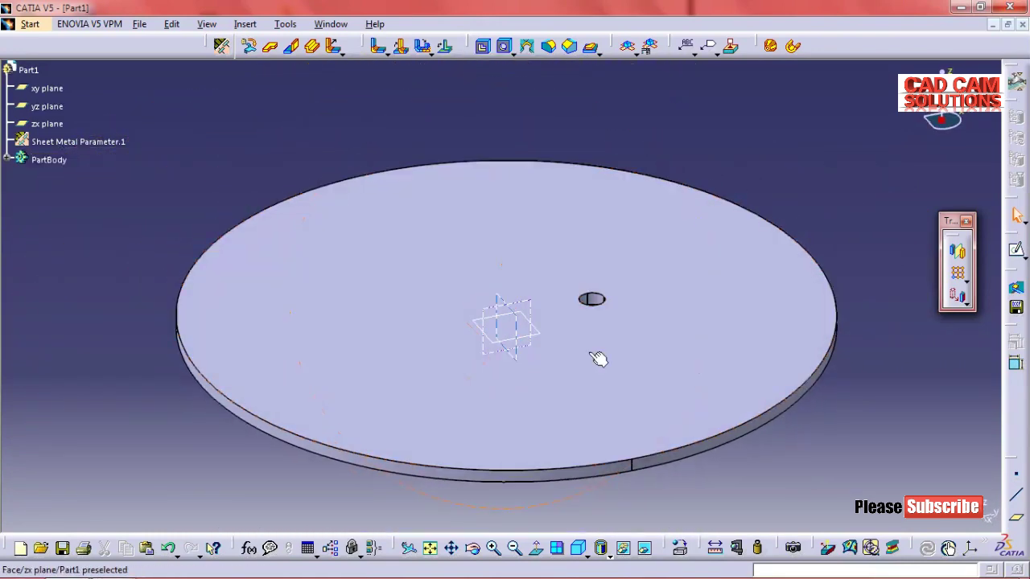
Start a circular pattern with the cutout hole as the feature to pattern.
click(966, 280)
click(996, 299)
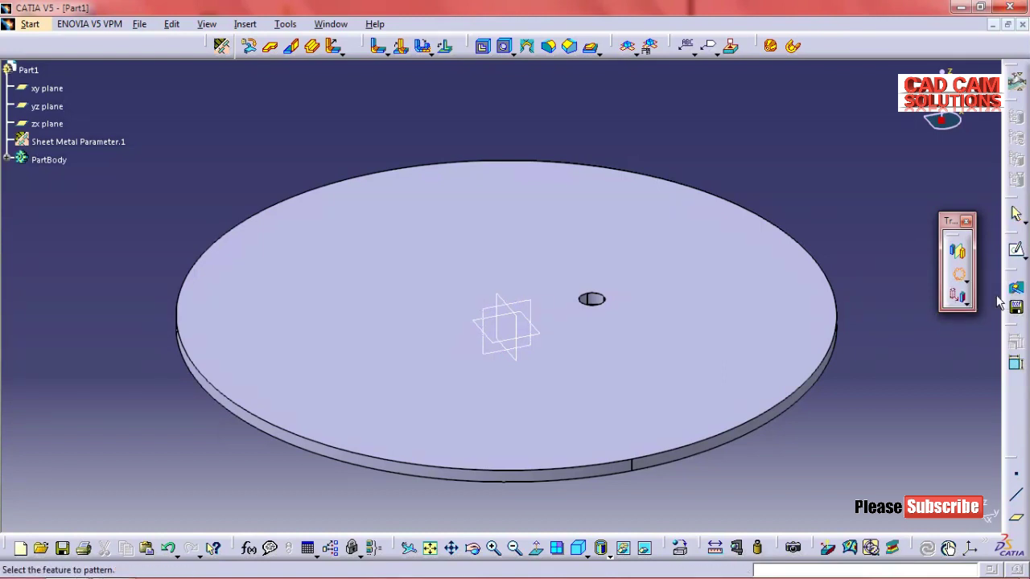
ctrl+middle_drag(831, 416, 848, 338)
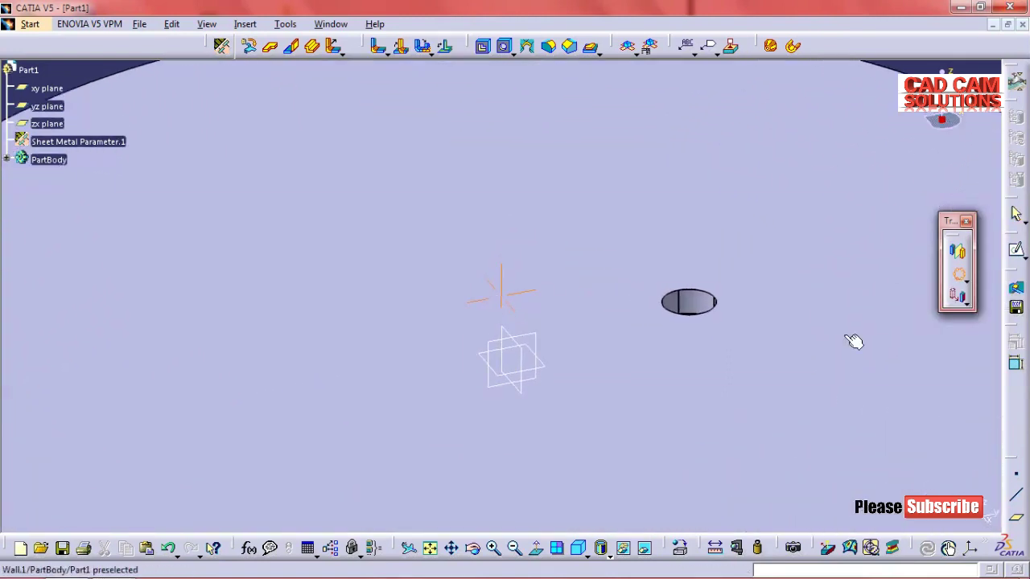
click(702, 303)
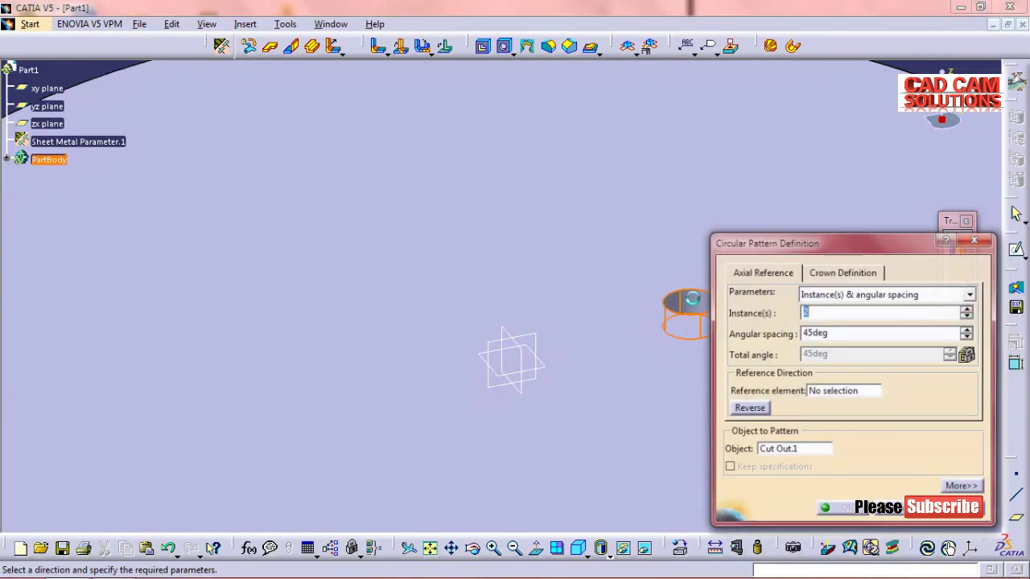
mouse_move(702, 303)
ctrl+middle_down()
mouse_move(631, 307)
mouse_move(686, 266)
ctrl+middle_up()
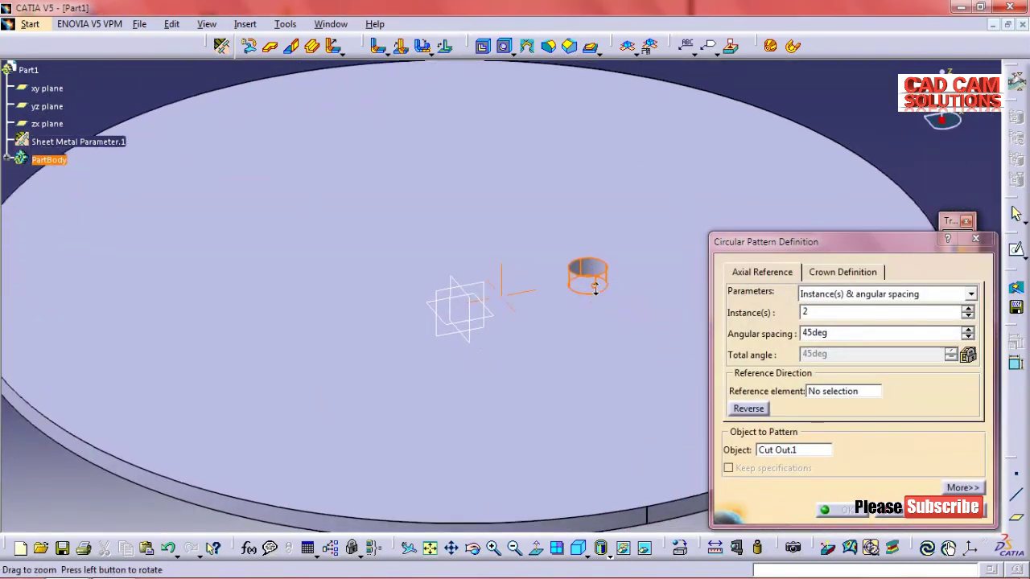
mouse_move(588, 338)
middle_down()
mouse_move(561, 313)
mouse_move(511, 346)
middle_up()
mouse_move(427, 364)
middle_down()
mouse_move(494, 367)
mouse_move(459, 368)
middle_up()
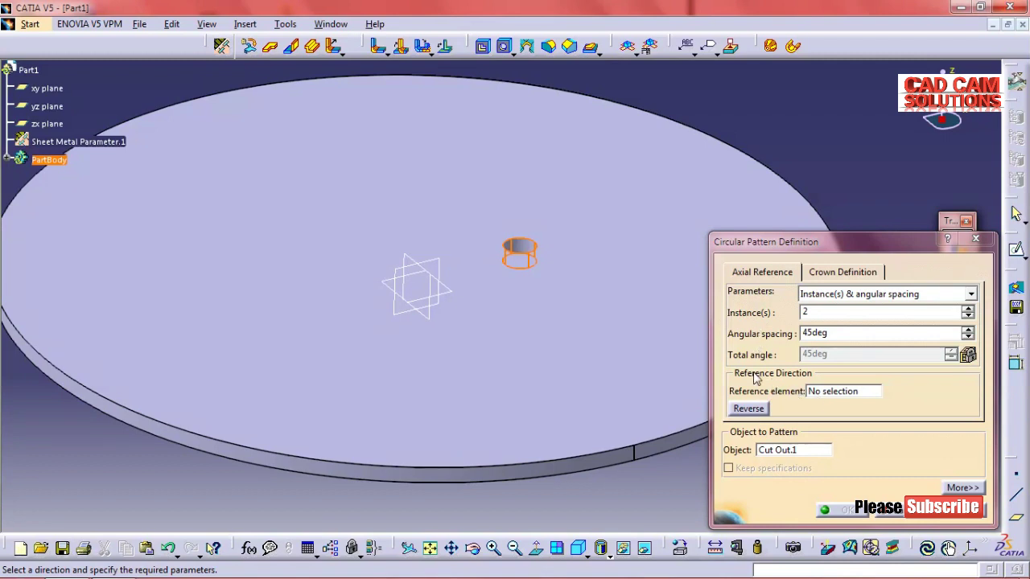
Set the Z axis as the circular pattern's reference element.
right_click(839, 392)
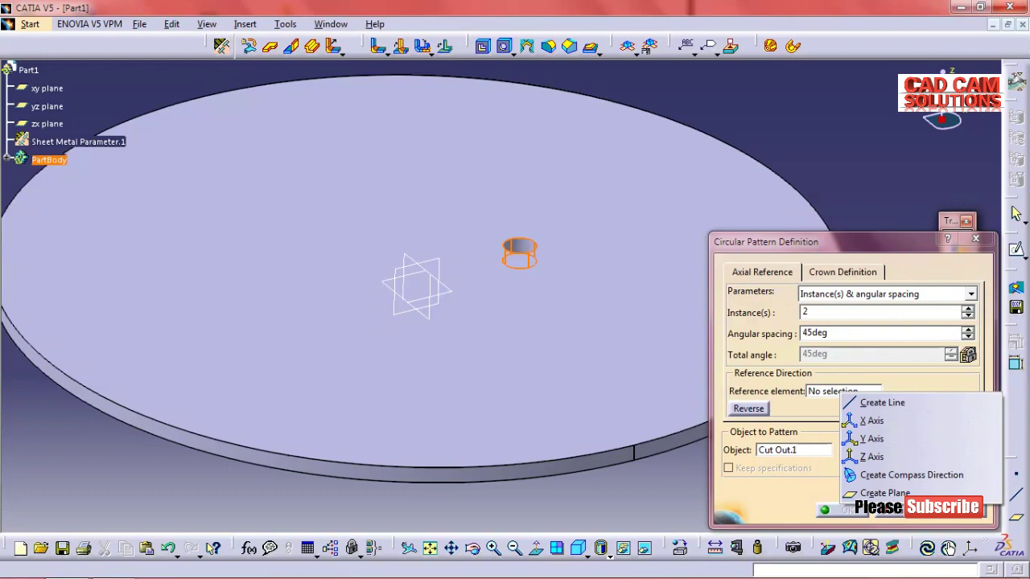
click(616, 315)
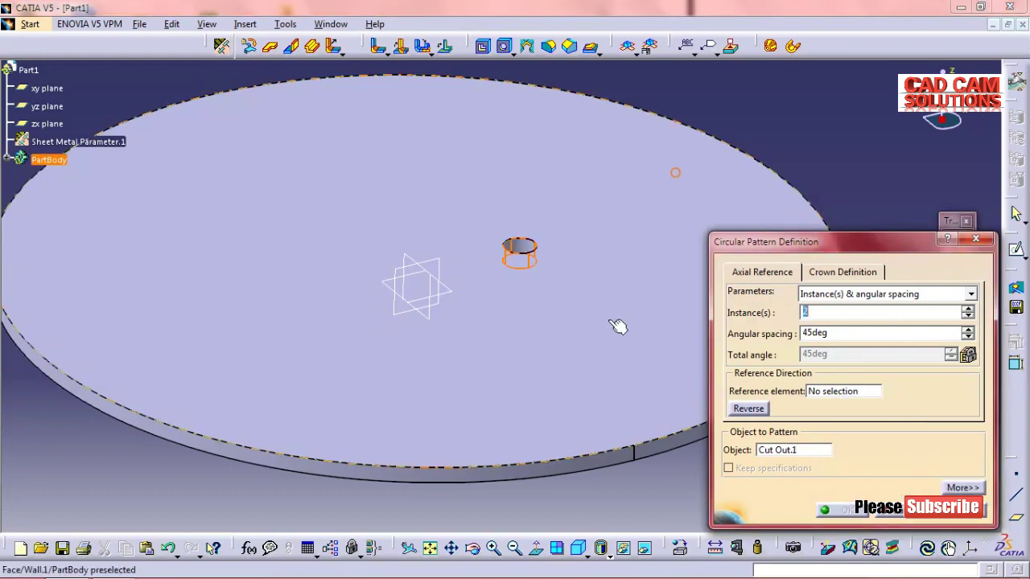
scroll(551, 285, up, 3)
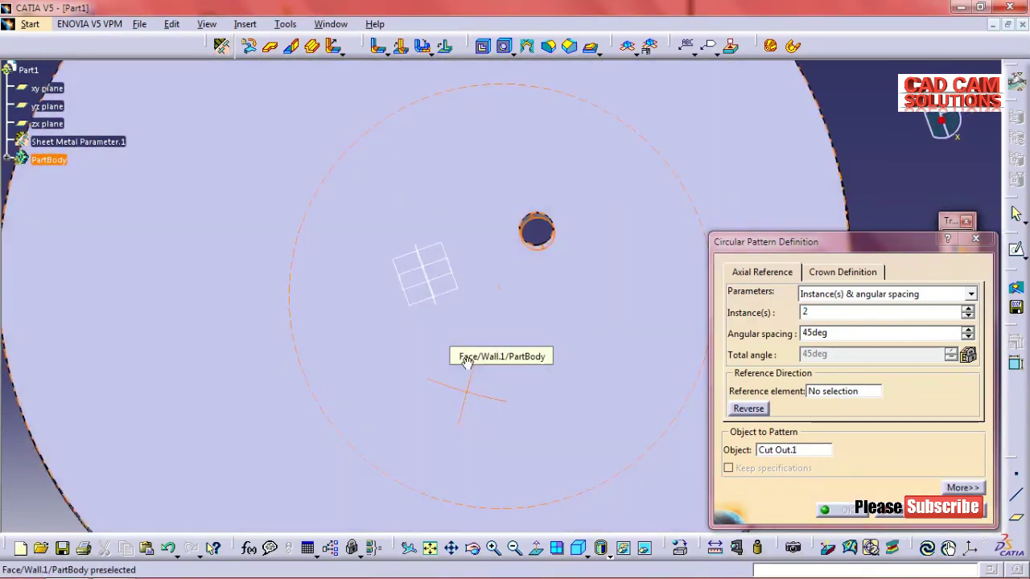
middle_drag(491, 472, 480, 225)
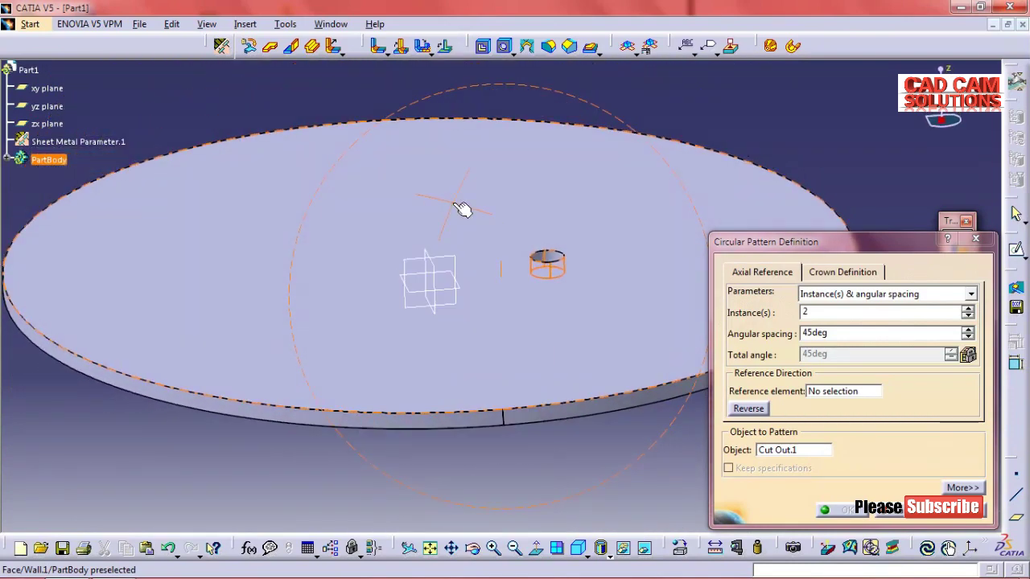
mouse_move(375, 323)
middle_down()
mouse_move(430, 324)
mouse_move(568, 356)
middle_up()
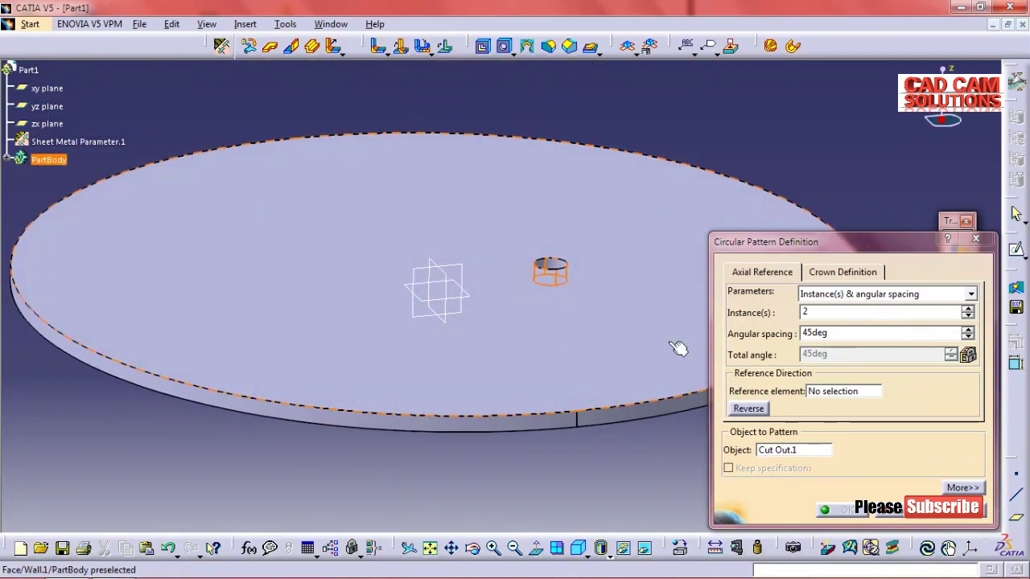
right_click(838, 391)
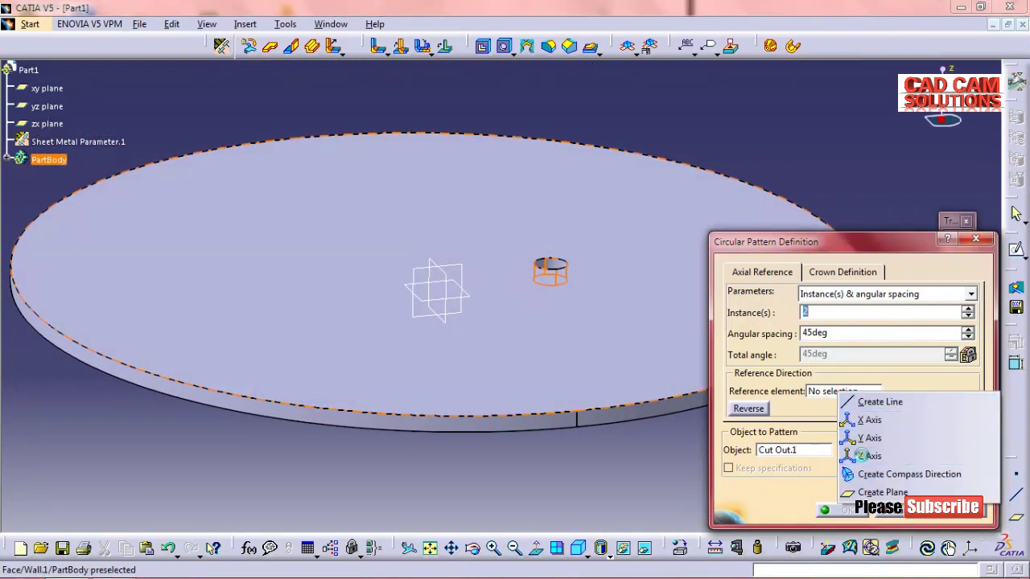
click(862, 455)
mouse_move(298, 282)
middle_down()
mouse_move(538, 332)
mouse_move(507, 257)
middle_up()
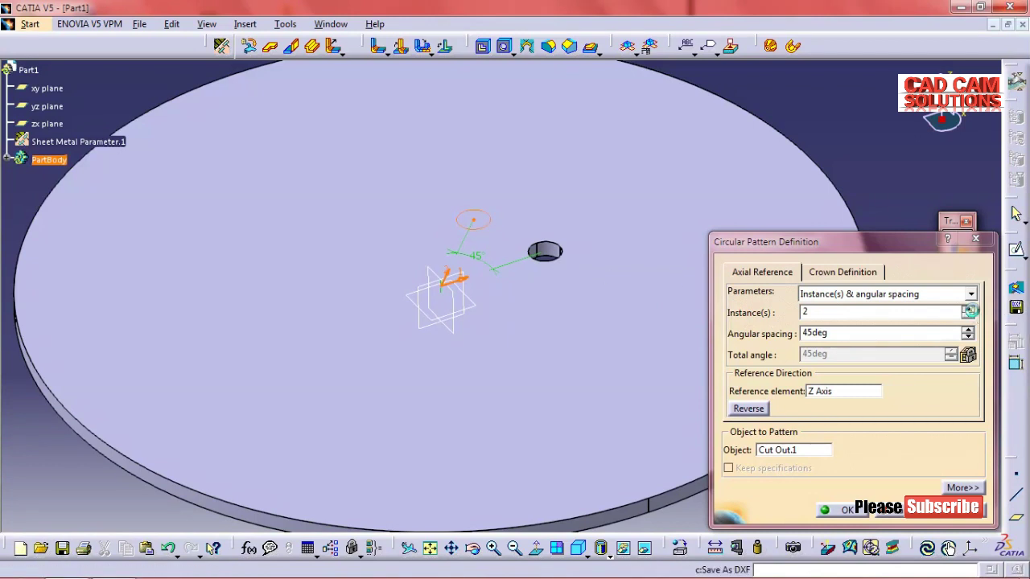
Set the pattern to 7 instances with 50deg angular spacing.
click(967, 307)
click(968, 307)
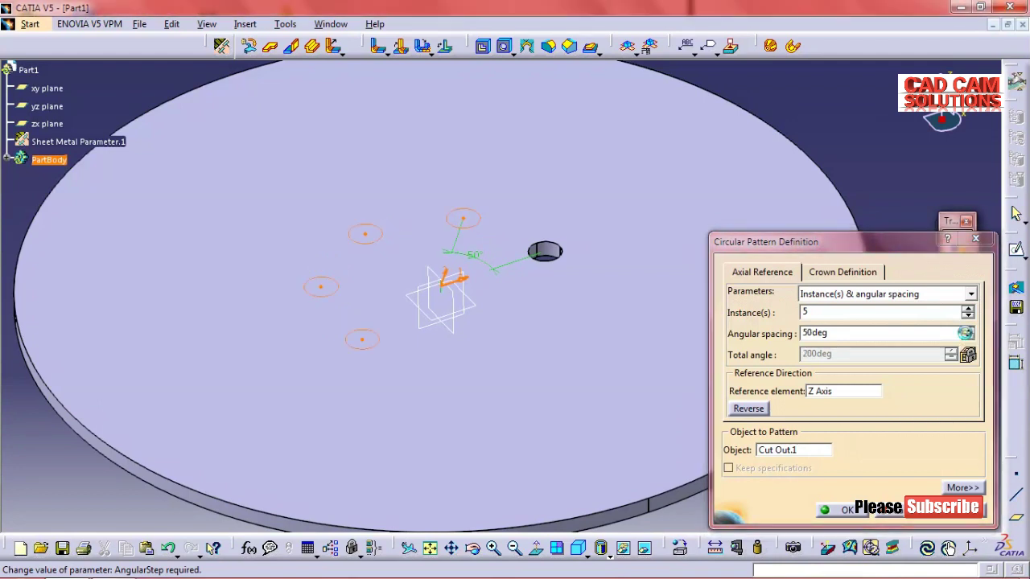
click(966, 331)
click(967, 308)
click(967, 309)
click(968, 316)
click(968, 338)
click(968, 338)
click(967, 310)
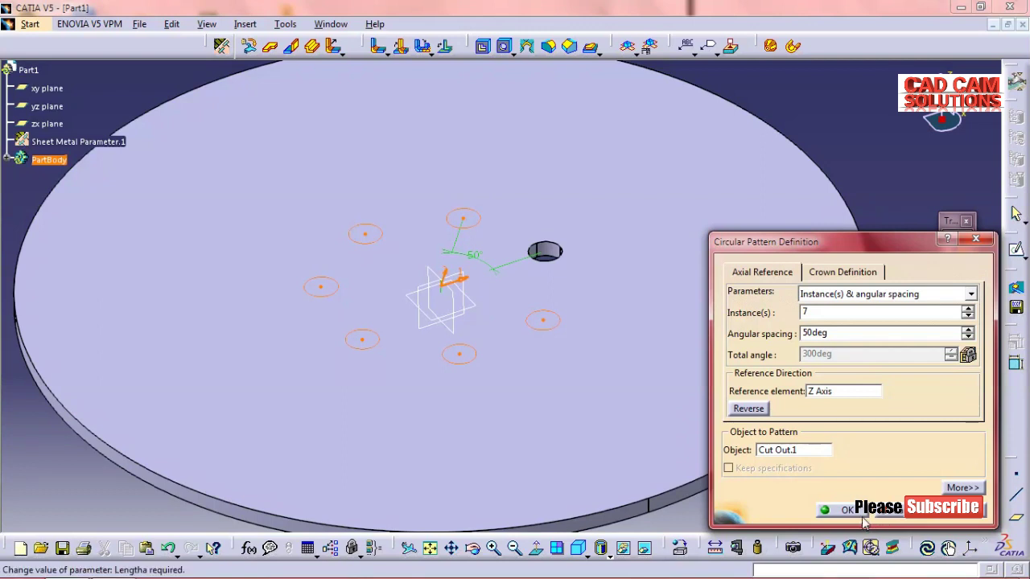
Give the Crown Definition 5 circles with 7 mm spacing and accept the circular pattern.
click(837, 276)
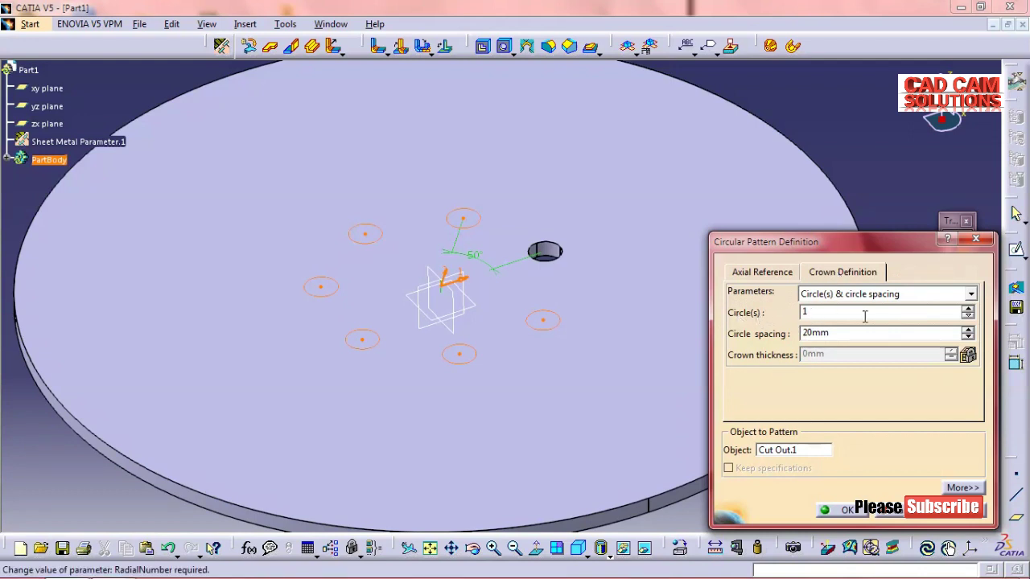
click(967, 308)
mouse_move(592, 254)
middle_down()
mouse_move(532, 248)
mouse_move(535, 298)
mouse_move(443, 377)
middle_up()
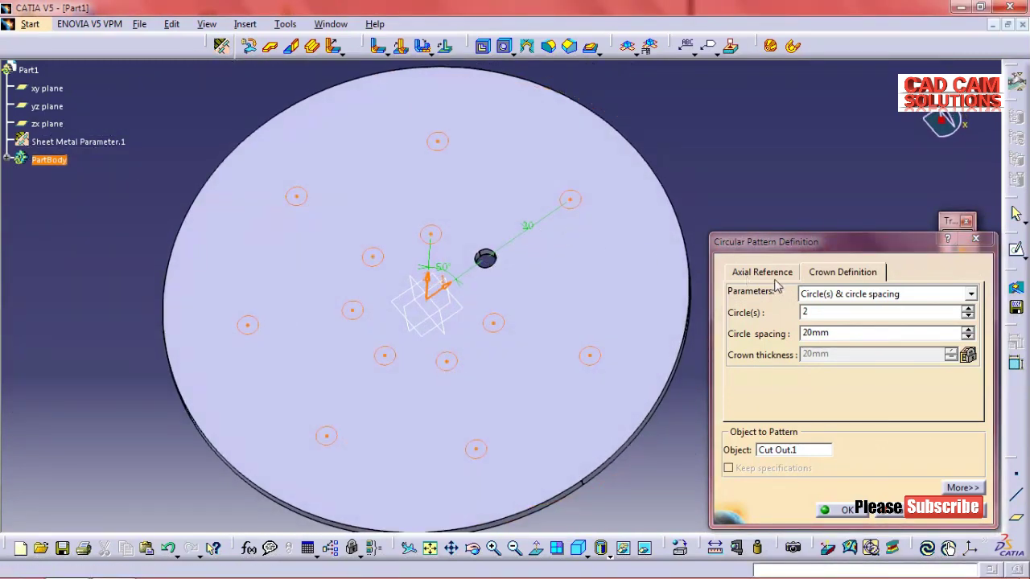
click(968, 337)
click(968, 337)
click(967, 337)
click(968, 337)
click(967, 337)
click(968, 337)
click(967, 337)
click(968, 337)
click(968, 337)
click(967, 337)
click(968, 337)
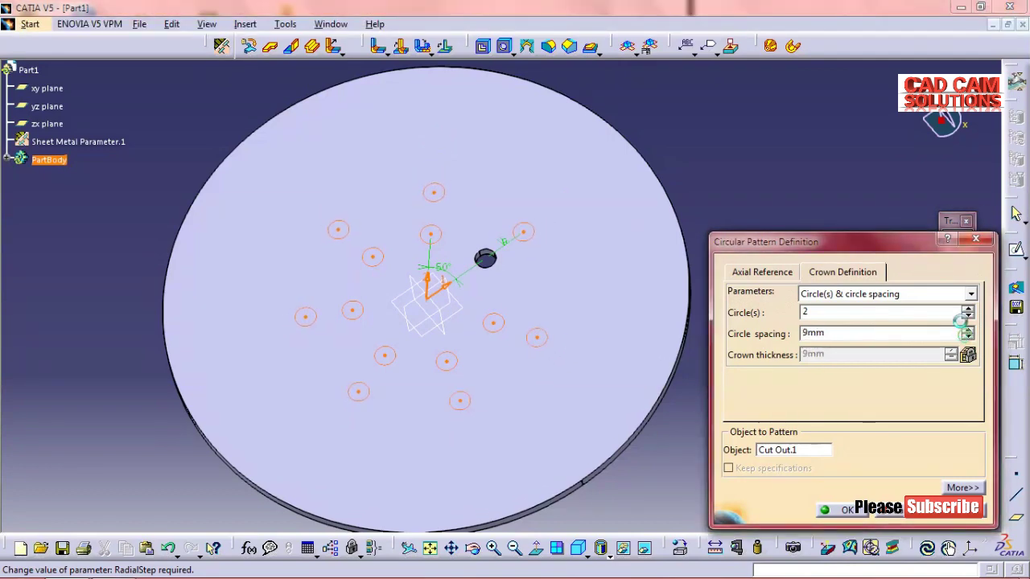
click(967, 308)
click(968, 308)
click(967, 308)
click(968, 337)
click(967, 337)
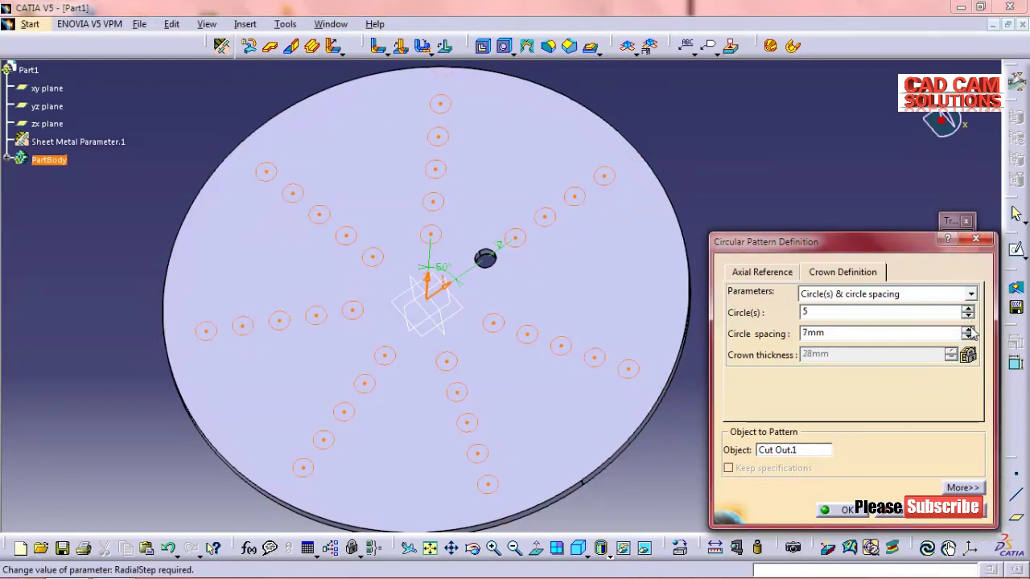
click(845, 510)
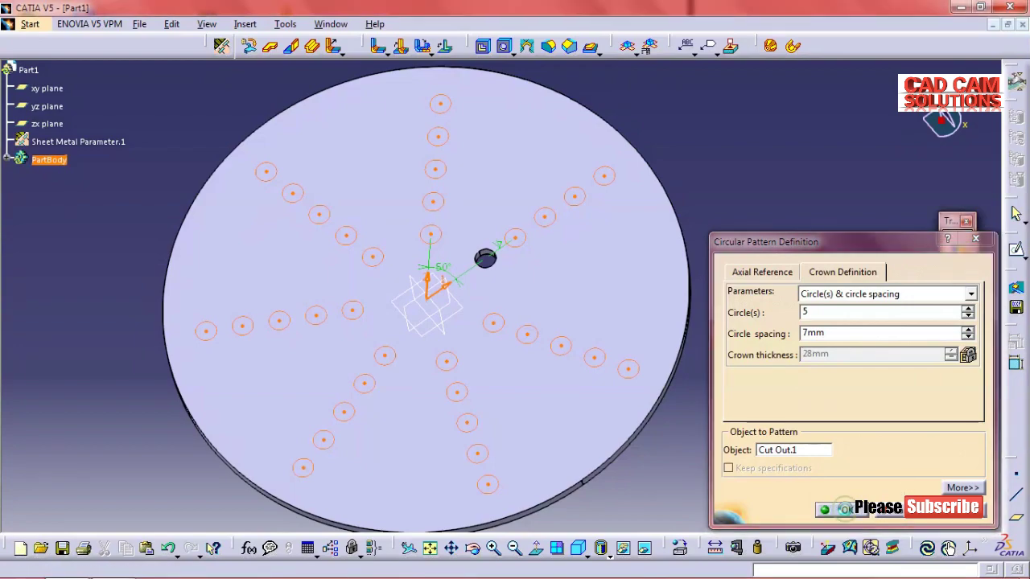
mouse_move(724, 427)
middle_down()
mouse_move(482, 416)
mouse_move(356, 354)
mouse_move(423, 298)
mouse_move(425, 352)
mouse_move(503, 347)
middle_up()
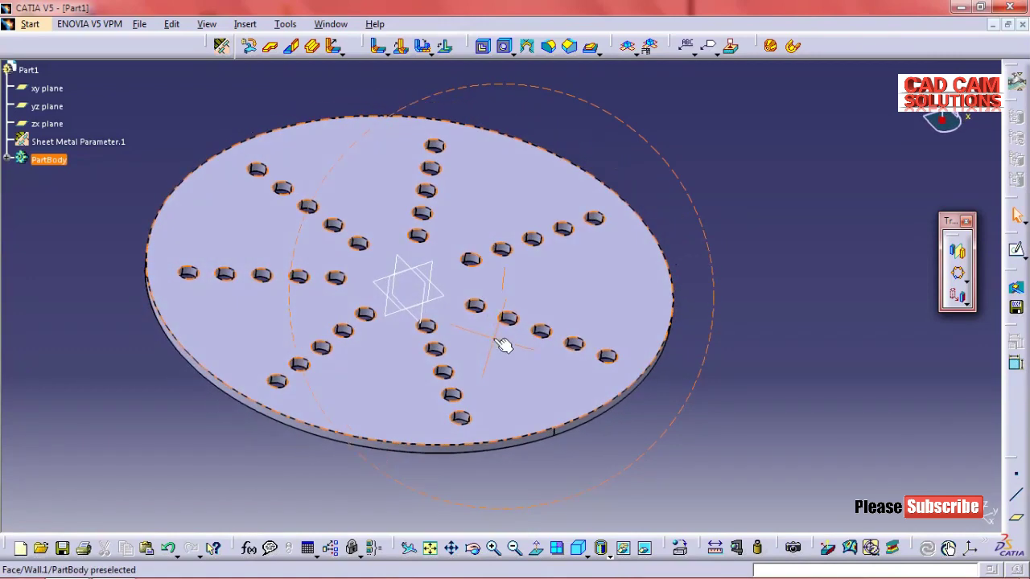
Reframe the holed disc and bring up the transformation commands from the Insert menu.
mouse_move(555, 278)
middle_down()
mouse_move(522, 300)
mouse_move(563, 306)
middle_up()
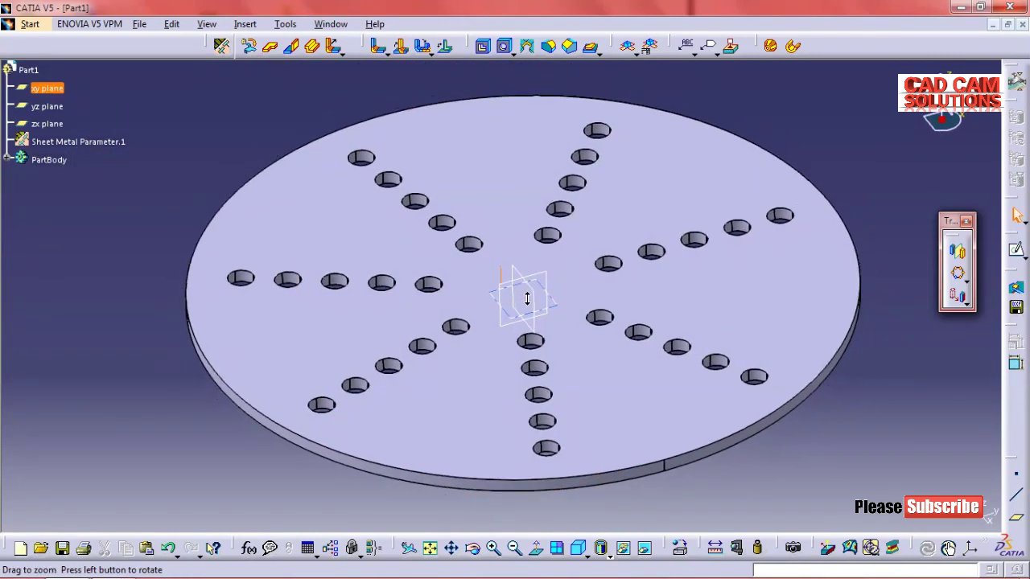
click(966, 304)
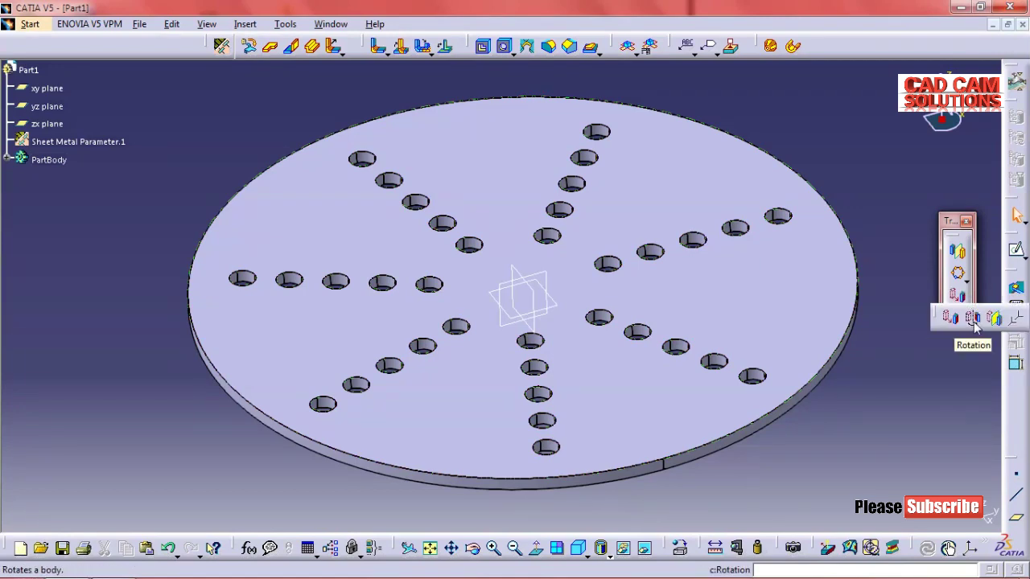
mouse_move(765, 315)
middle_down()
mouse_move(713, 345)
mouse_move(726, 346)
middle_up()
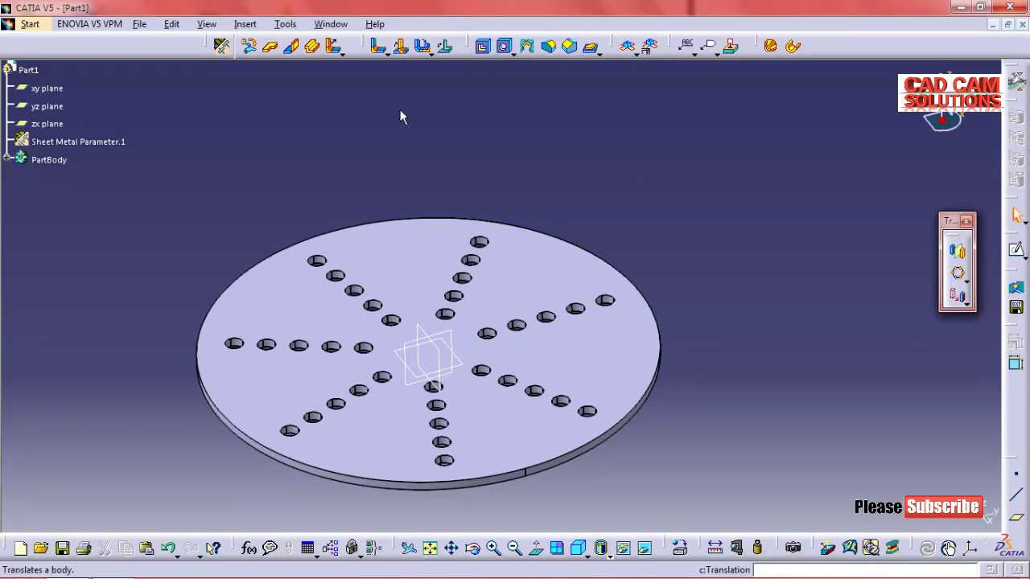
click(245, 24)
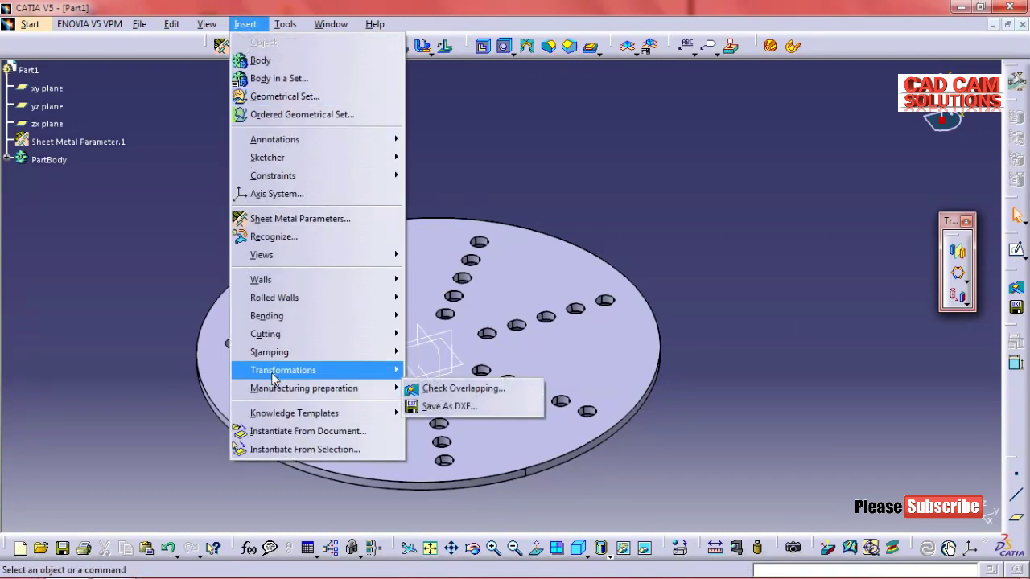
mouse_move(283, 370)
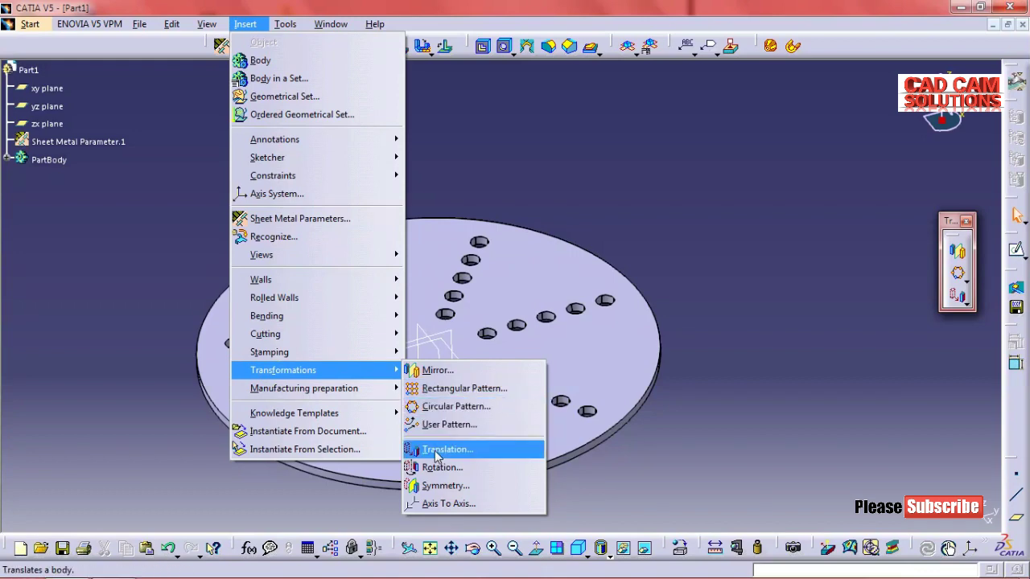
Start a Translate on the part body, keeping specifications, with Y Component as the direction.
click(437, 450)
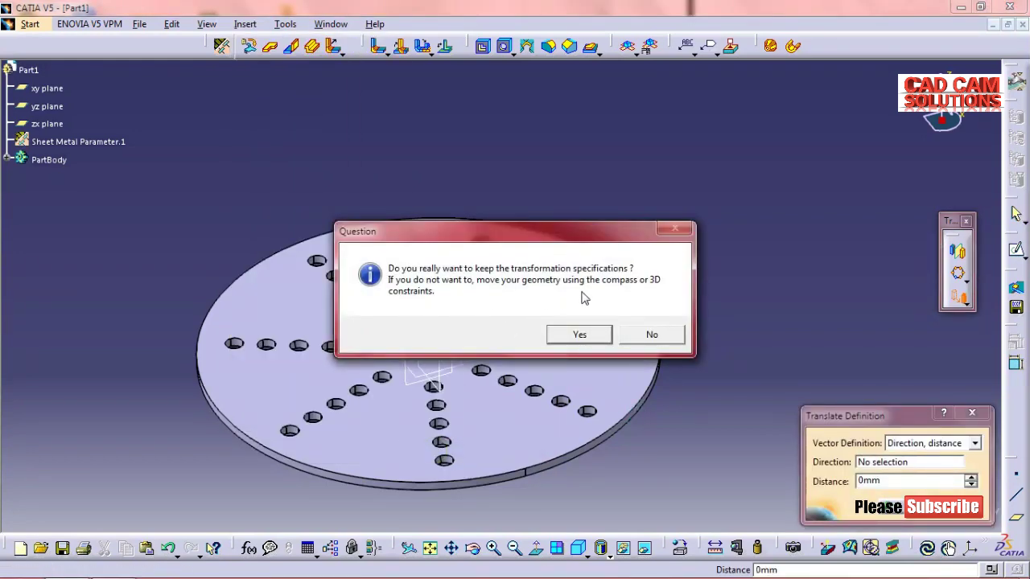
click(580, 334)
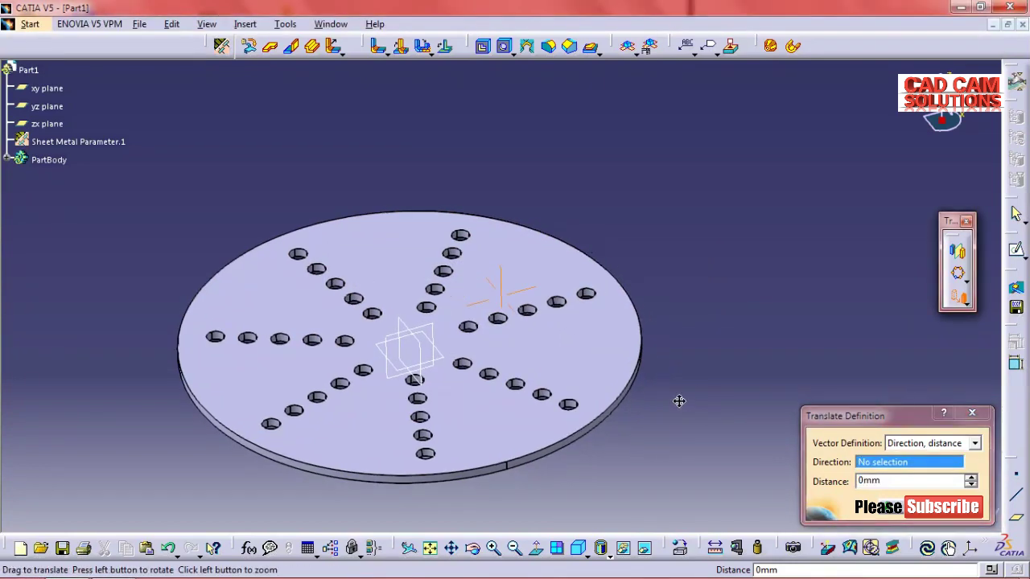
middle_drag(678, 402, 653, 390)
middle_drag(728, 388, 717, 404)
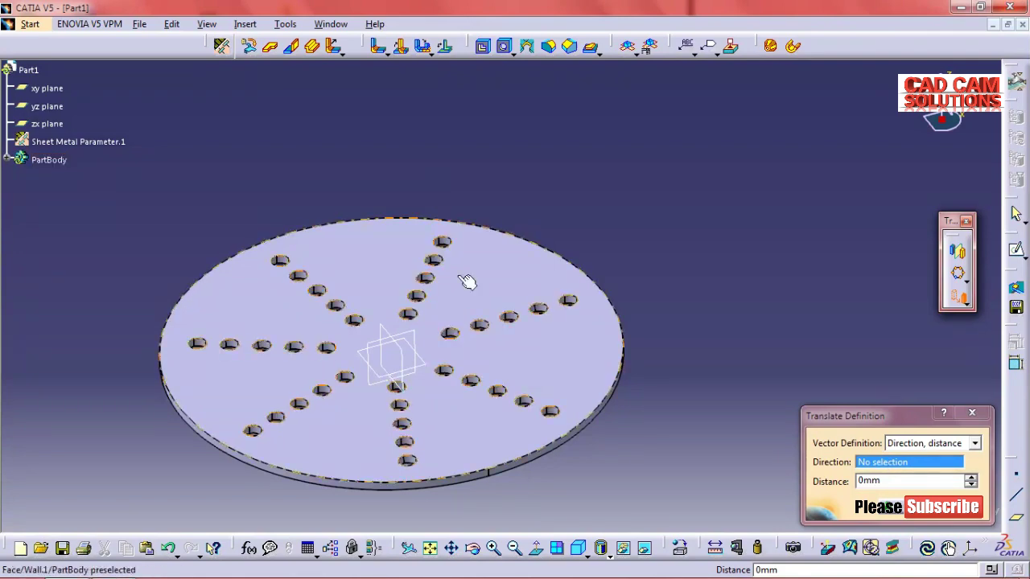
right_click(885, 462)
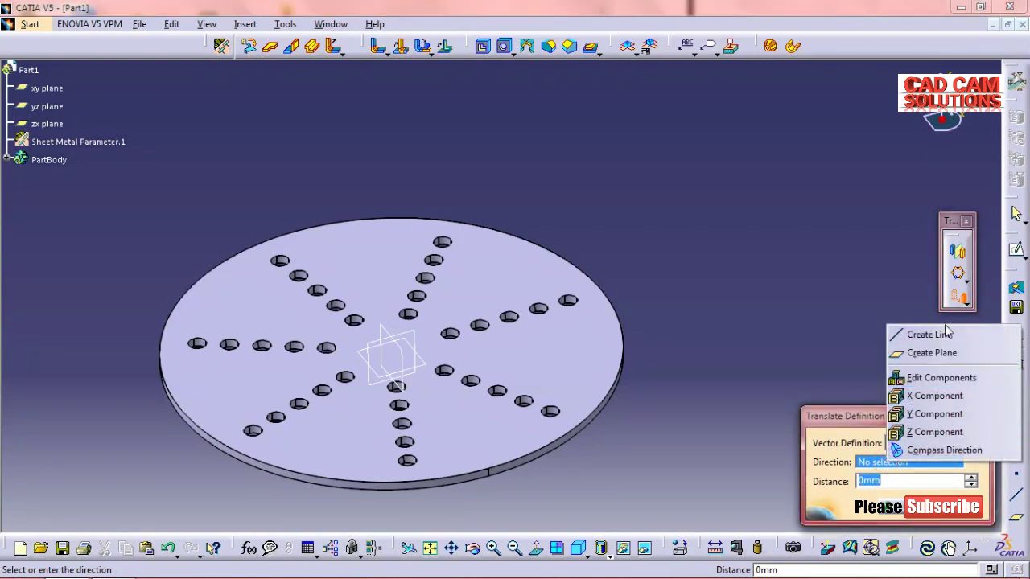
click(942, 417)
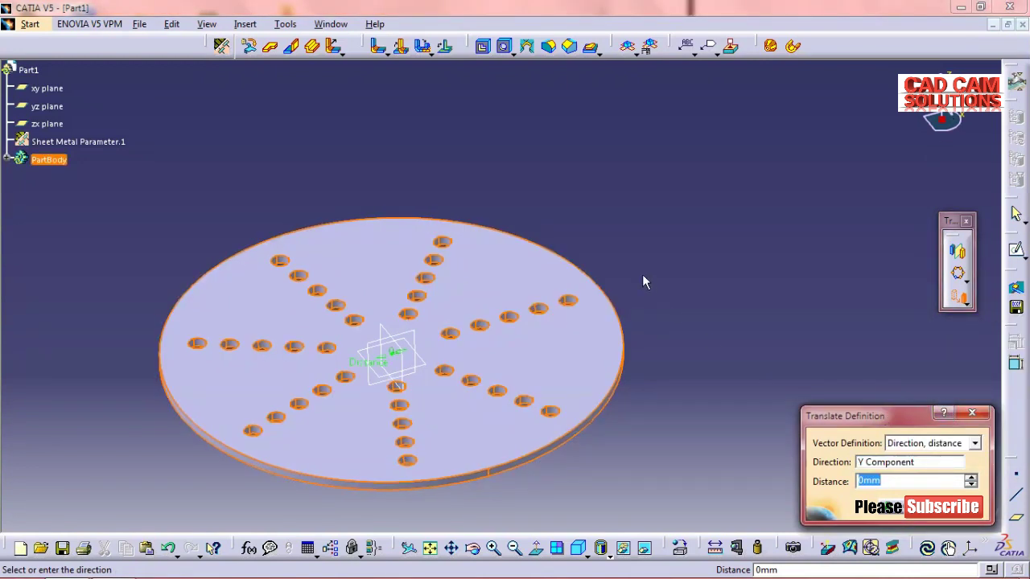
Set the translation distance to 66mm and confirm the move.
drag(384, 357, 631, 308)
click(970, 477)
click(970, 477)
click(970, 477)
click(970, 477)
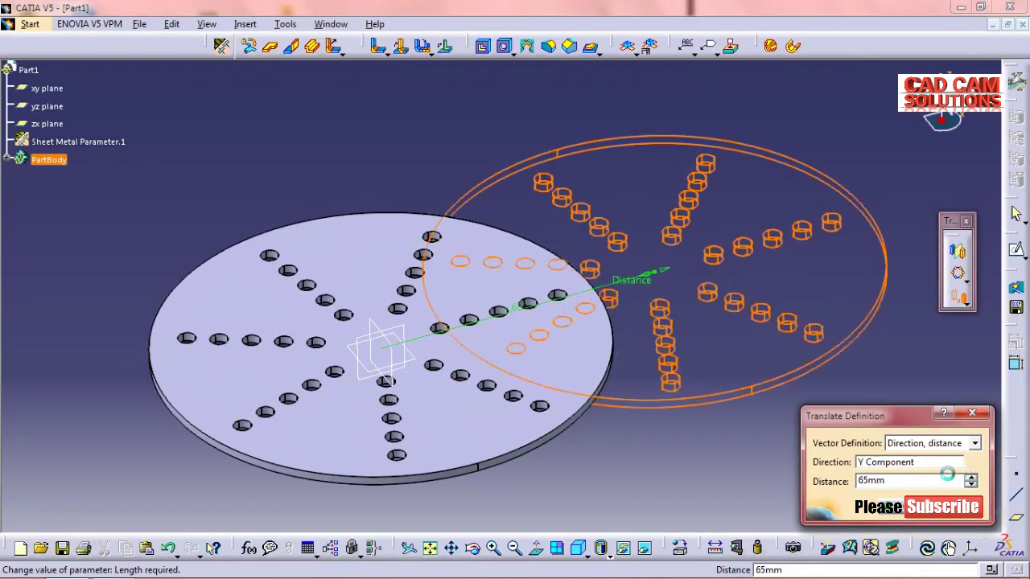
click(970, 476)
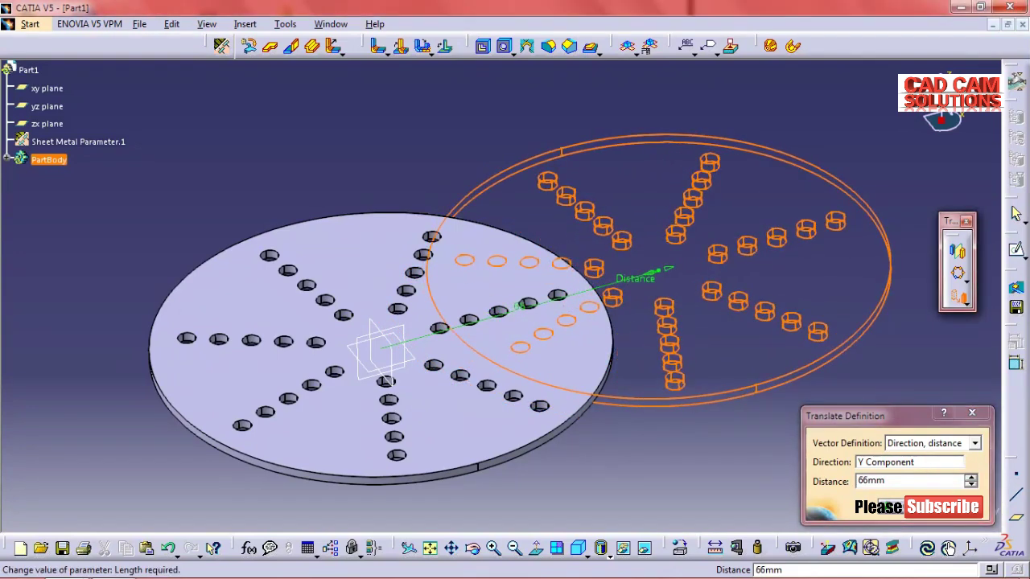
key(Return)
middle_drag(804, 458, 871, 363)
click(871, 364)
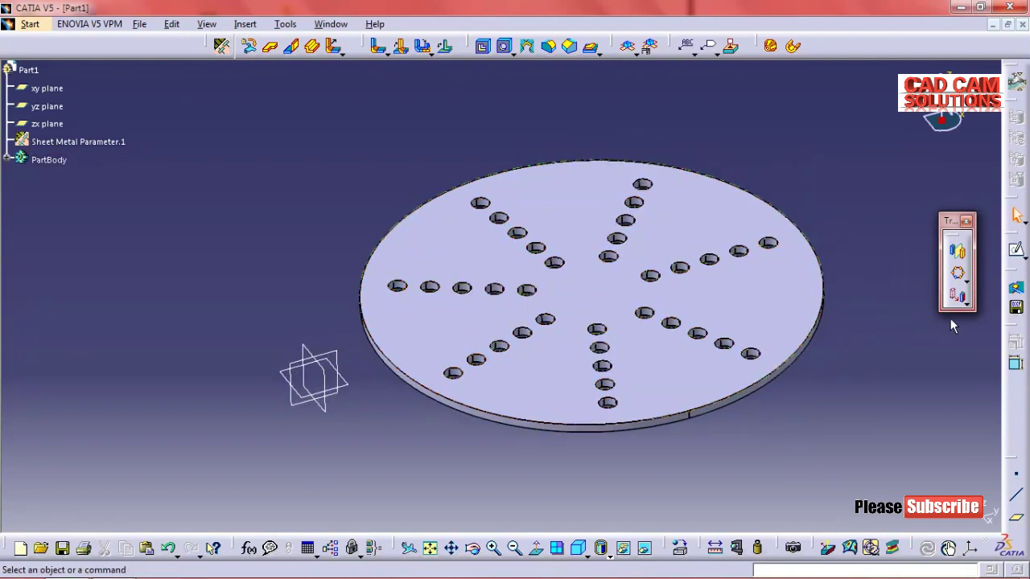
Start a Rotation on the body, keeping specifications, with the Z Axis as the rotation axis.
middle_drag(840, 353, 817, 360)
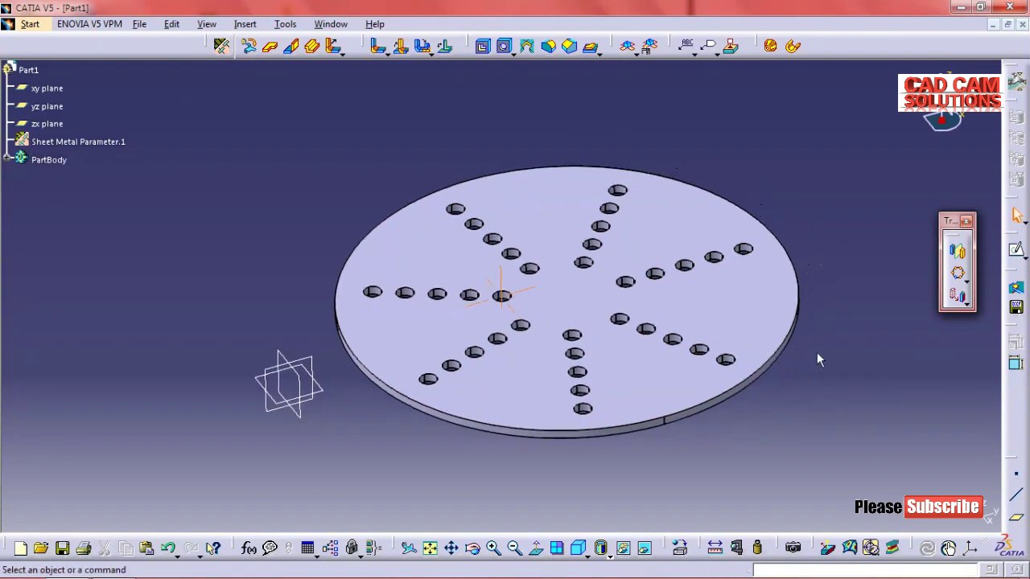
click(966, 302)
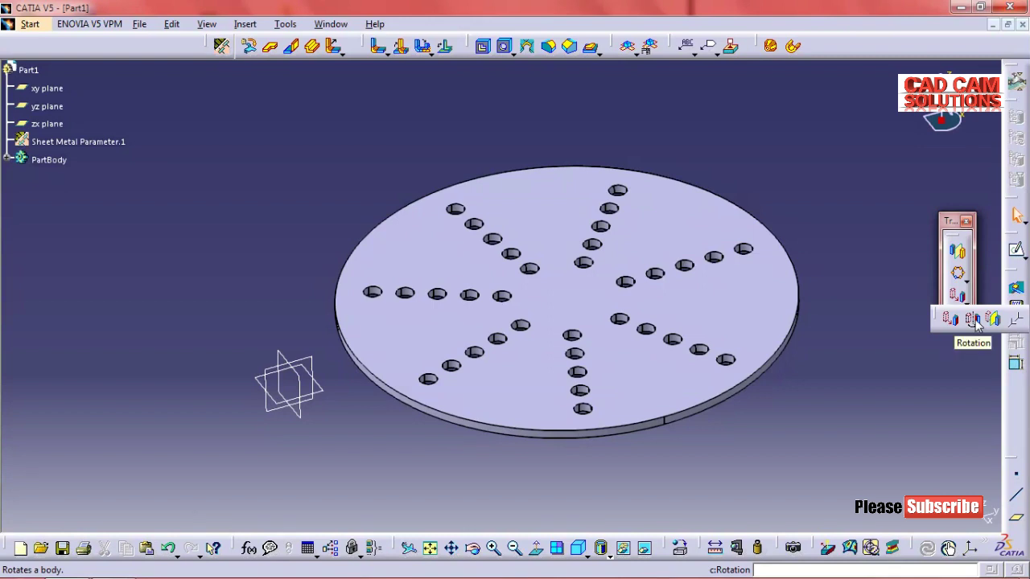
click(973, 320)
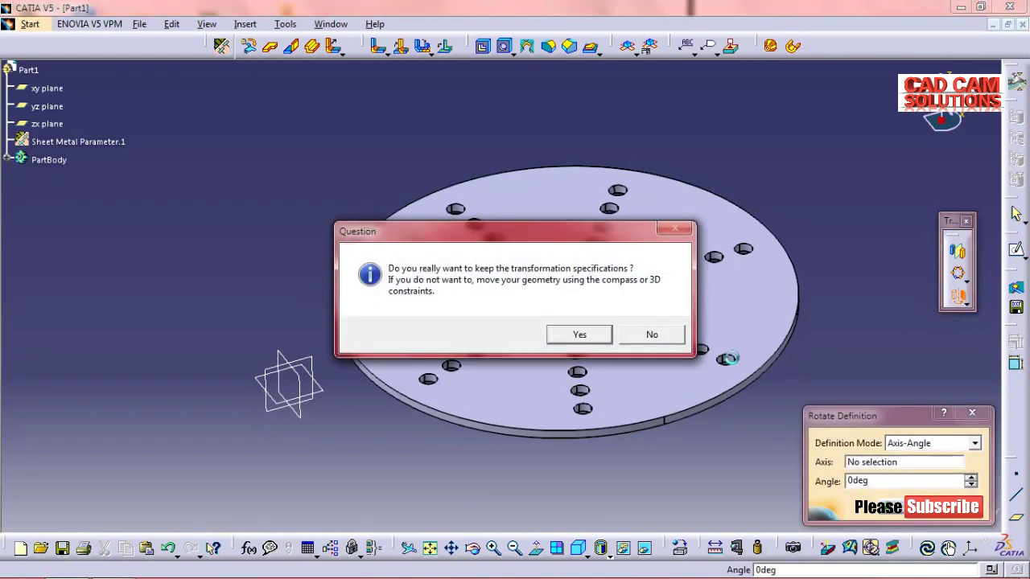
click(577, 334)
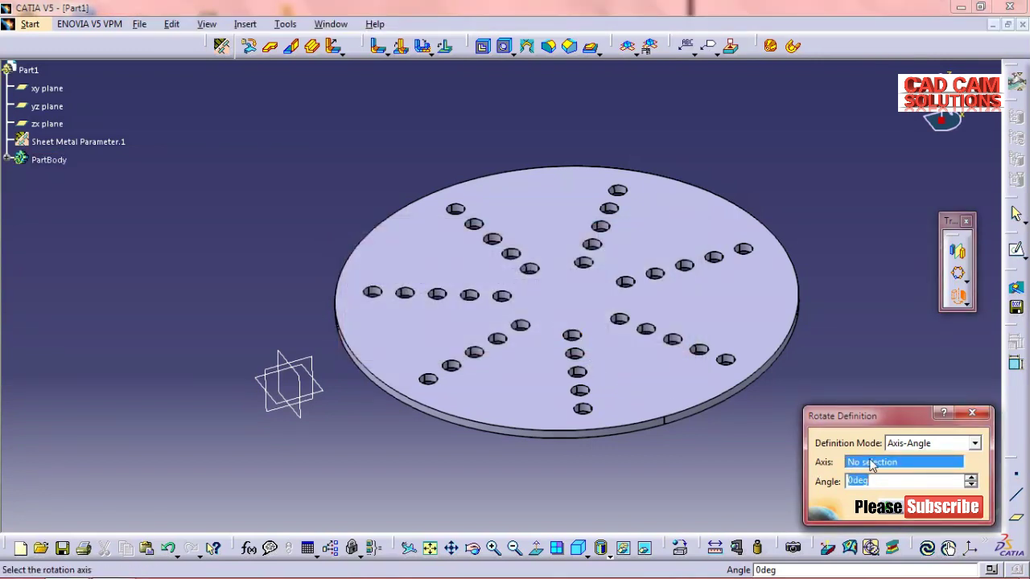
right_click(871, 464)
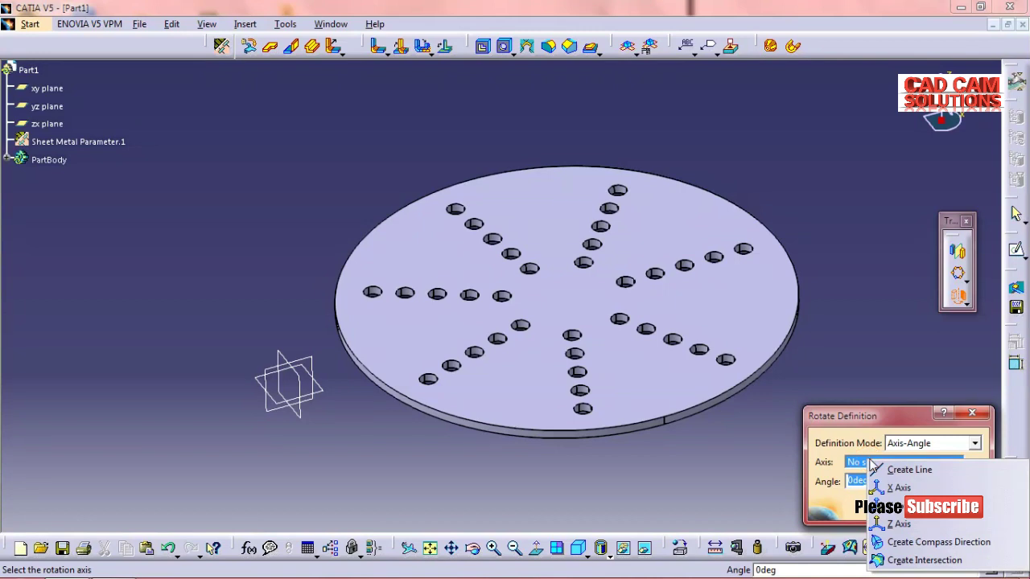
click(899, 523)
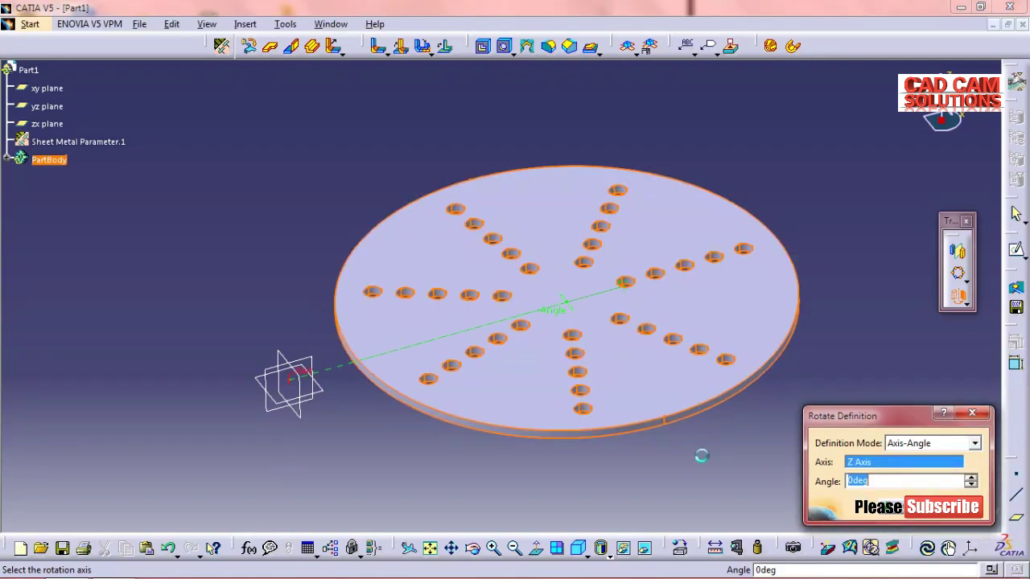
Set the rotation angle to 183deg and confirm the rotation.
middle_drag(638, 379, 639, 262)
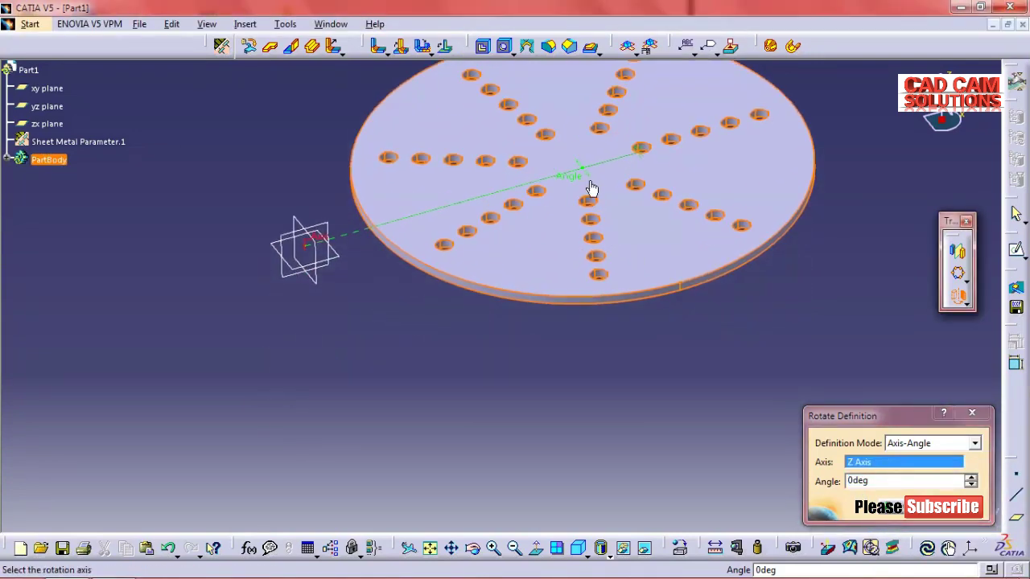
mouse_move(602, 190)
mouse_down()
mouse_move(147, 298)
mouse_move(148, 175)
mouse_move(111, 299)
mouse_up()
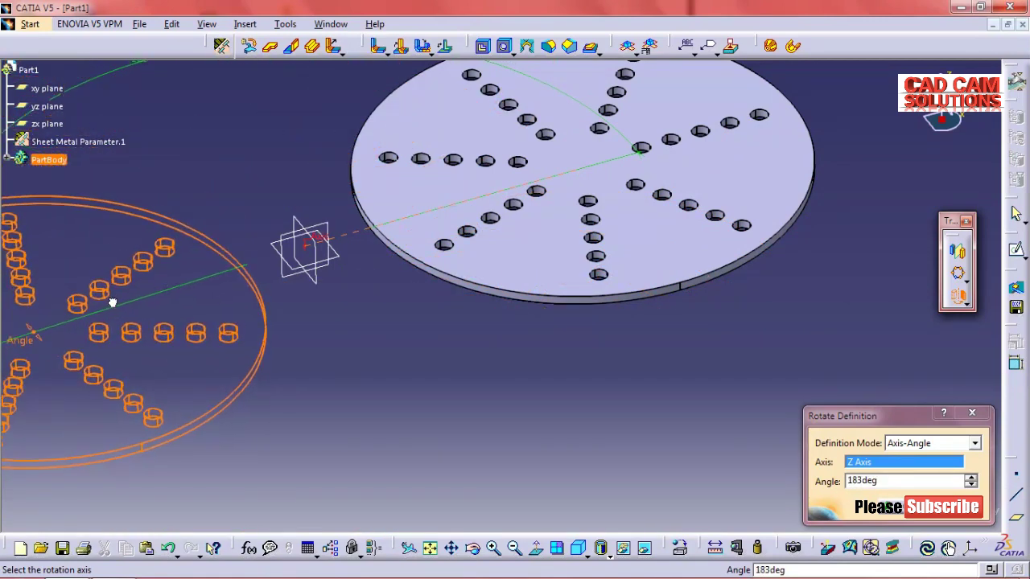
middle_drag(436, 335, 833, 517)
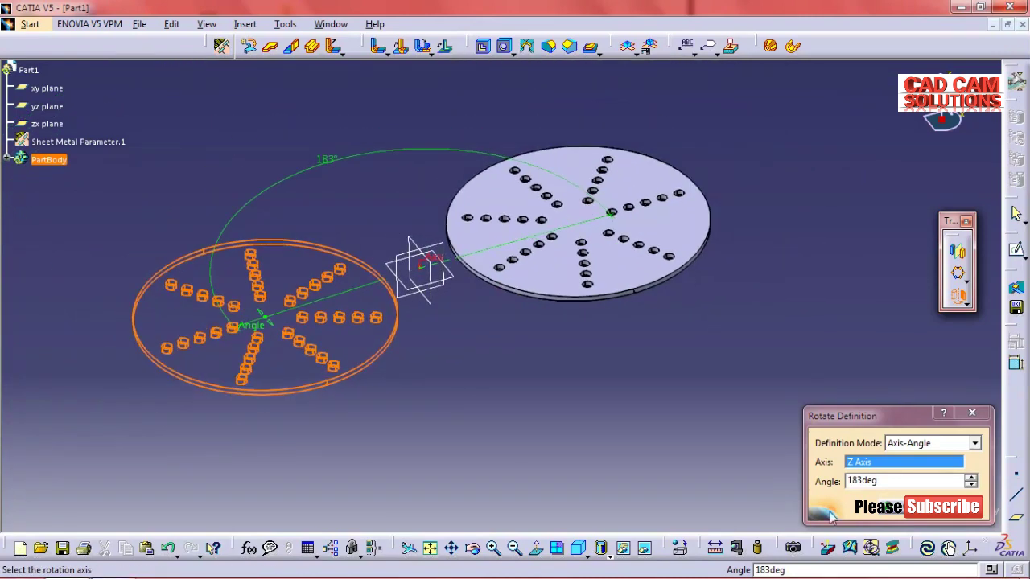
click(903, 523)
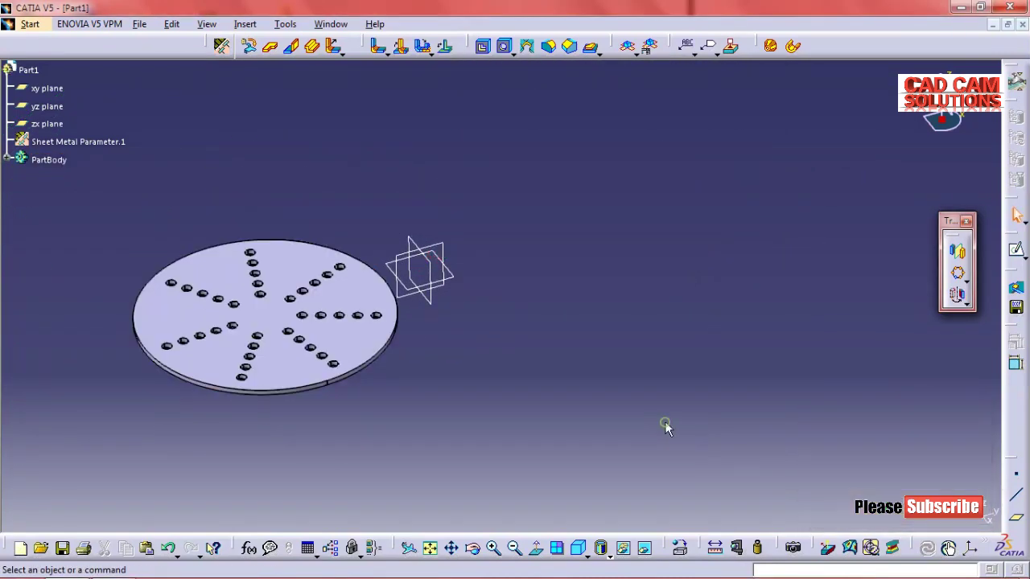
click(966, 303)
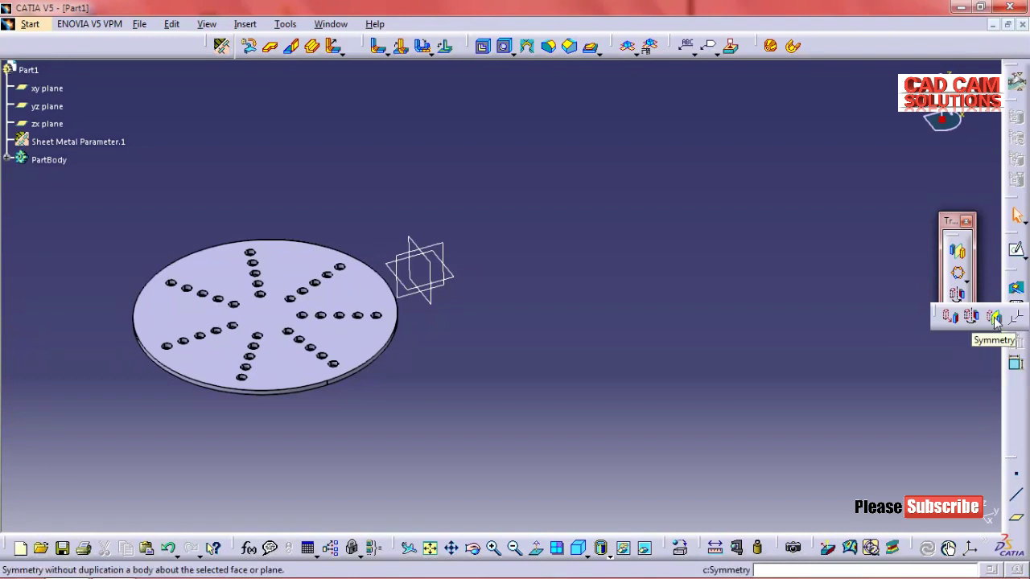
Apply Symmetry to the disc, keeping specifications, with the zx plane as mirror reference.
click(996, 319)
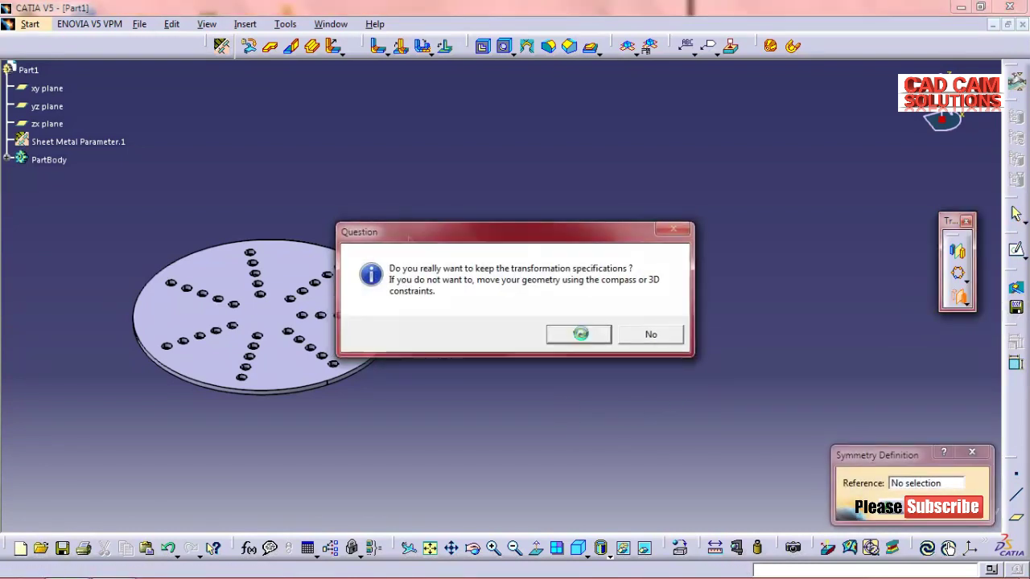
click(580, 333)
mouse_move(657, 425)
middle_down()
mouse_move(624, 415)
mouse_move(638, 409)
middle_up()
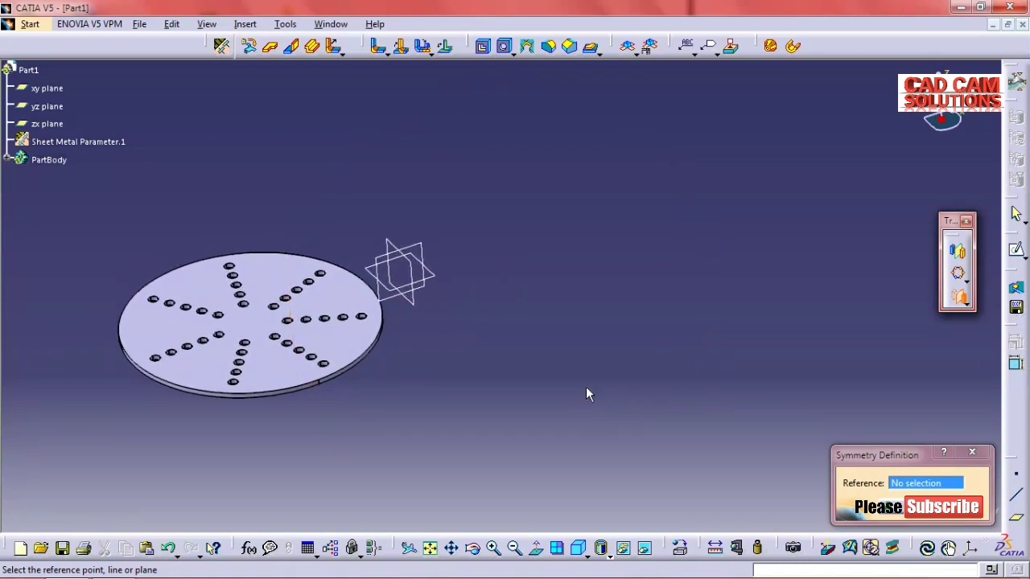
click(418, 271)
middle_drag(519, 376, 465, 394)
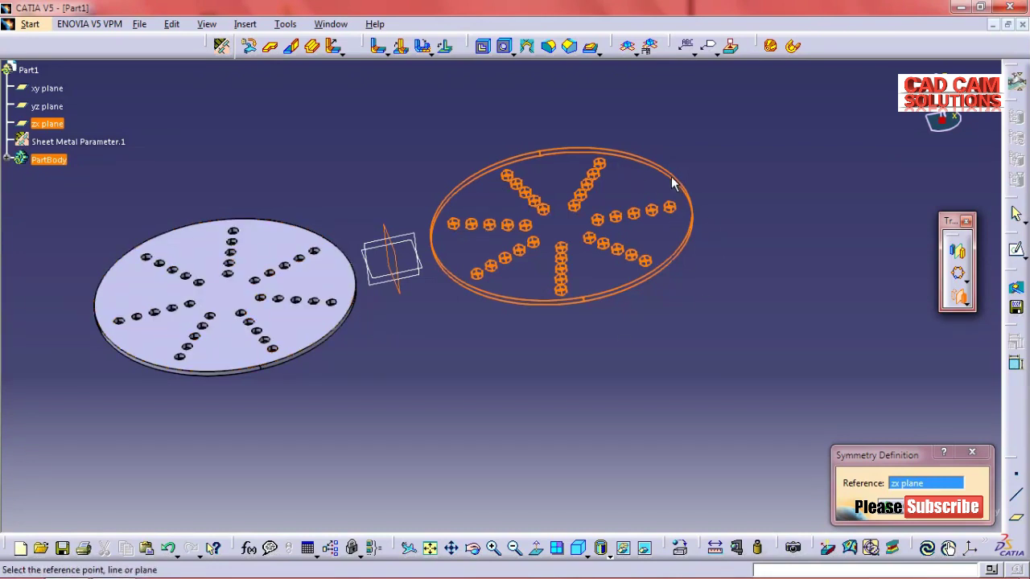
click(895, 509)
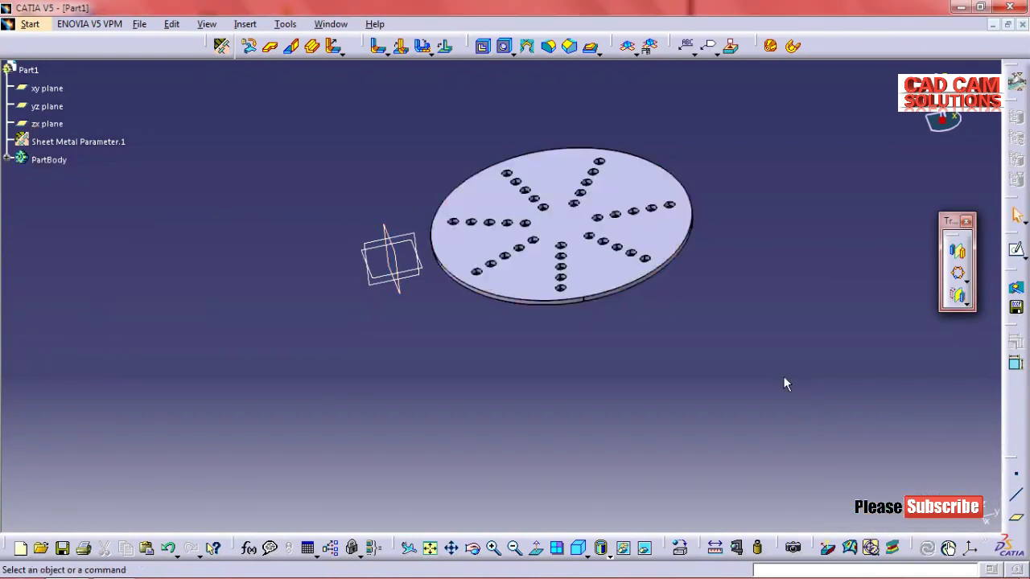
click(967, 305)
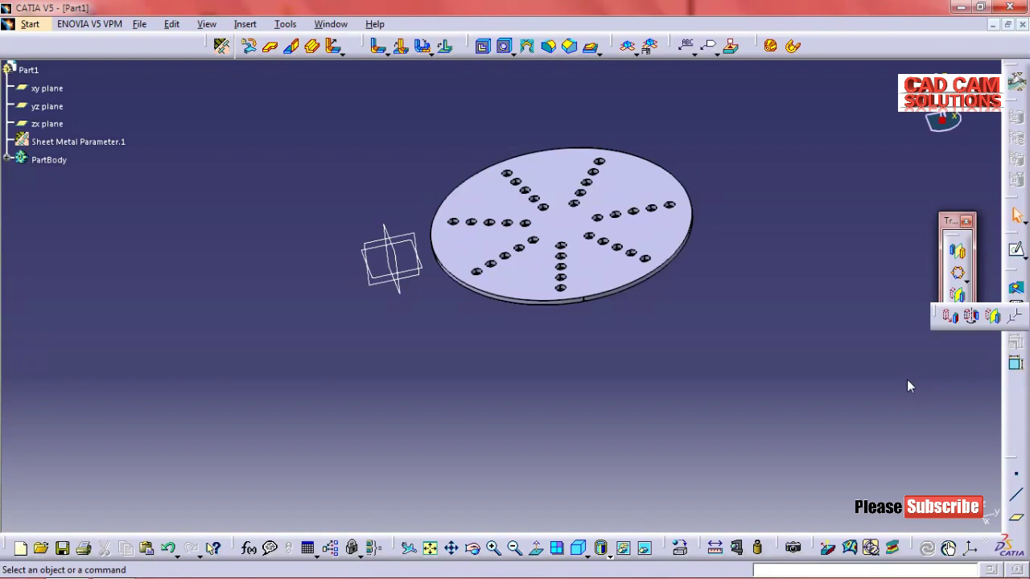
click(245, 24)
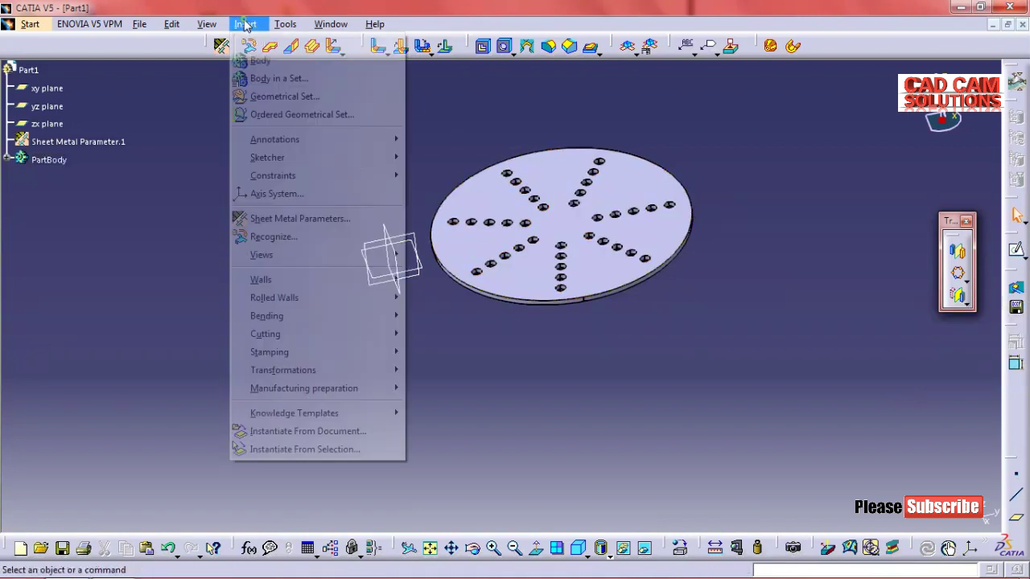
mouse_move(283, 370)
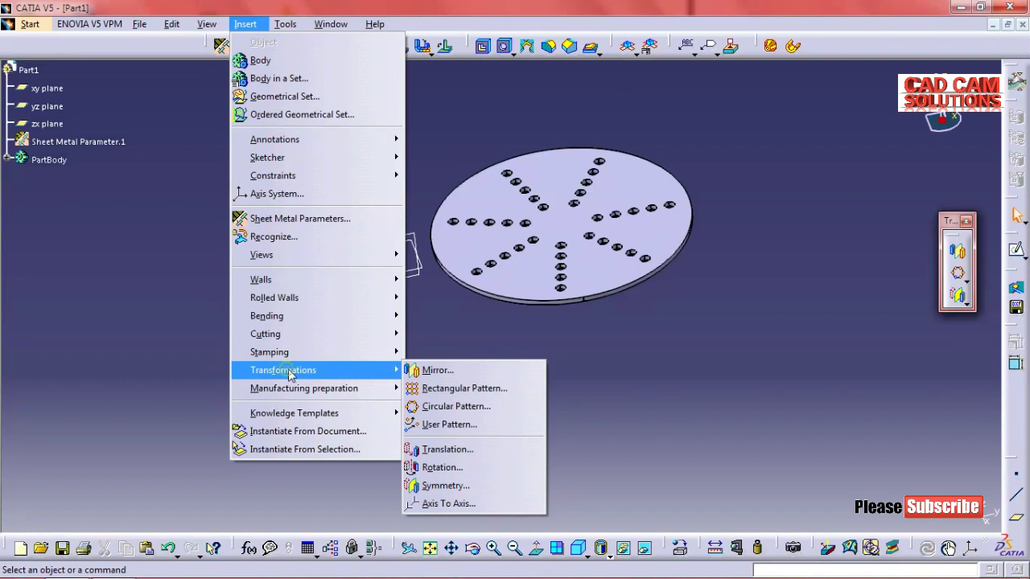
click(600, 372)
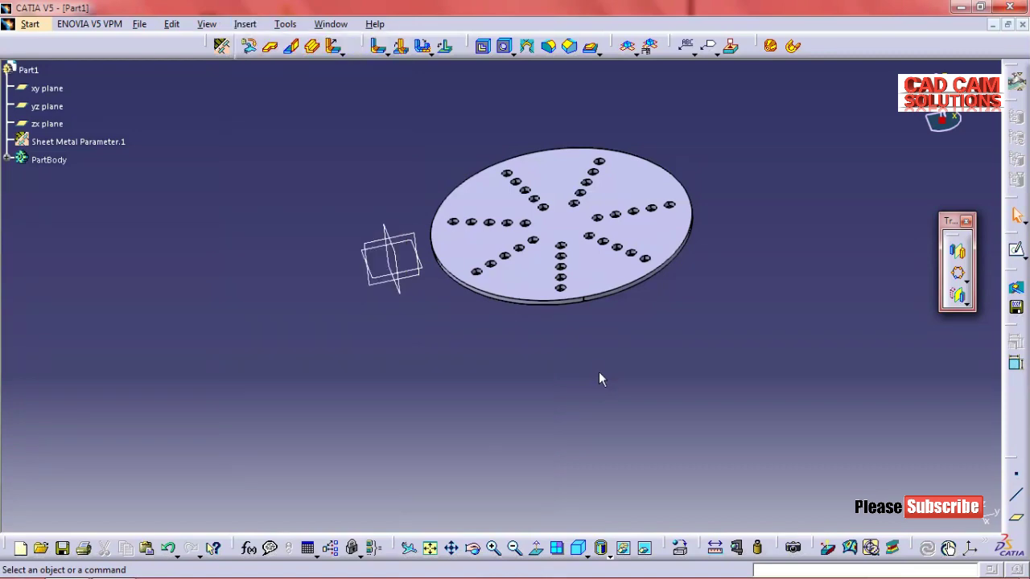
mouse_move(570, 306)
middle_down()
mouse_move(588, 370)
mouse_move(595, 316)
mouse_move(720, 287)
mouse_move(657, 302)
middle_up()
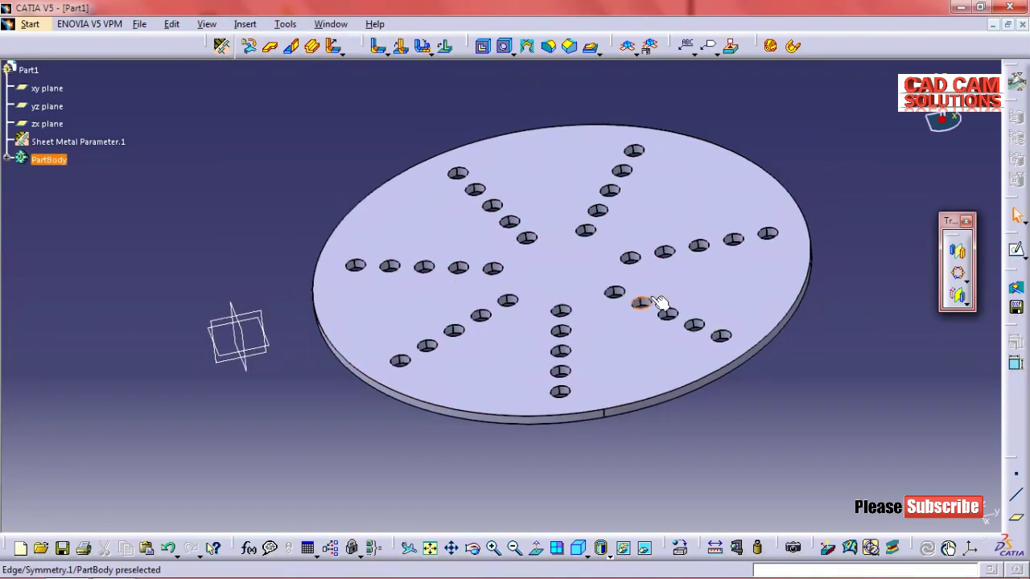